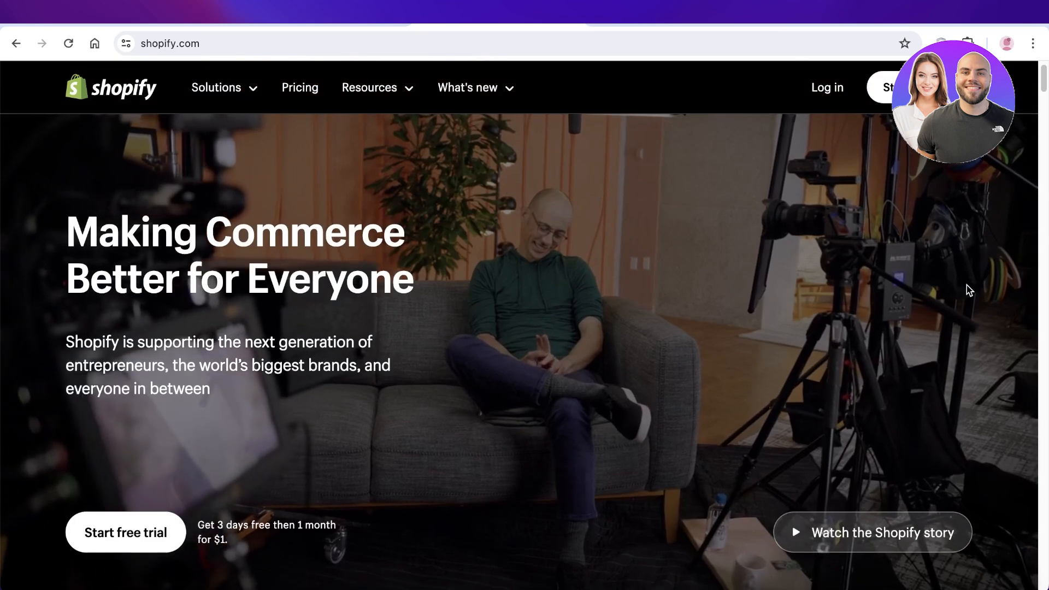
Step: Browse the Shopify homepage and sign in to the existing account
scroll(966, 285, down, 7)
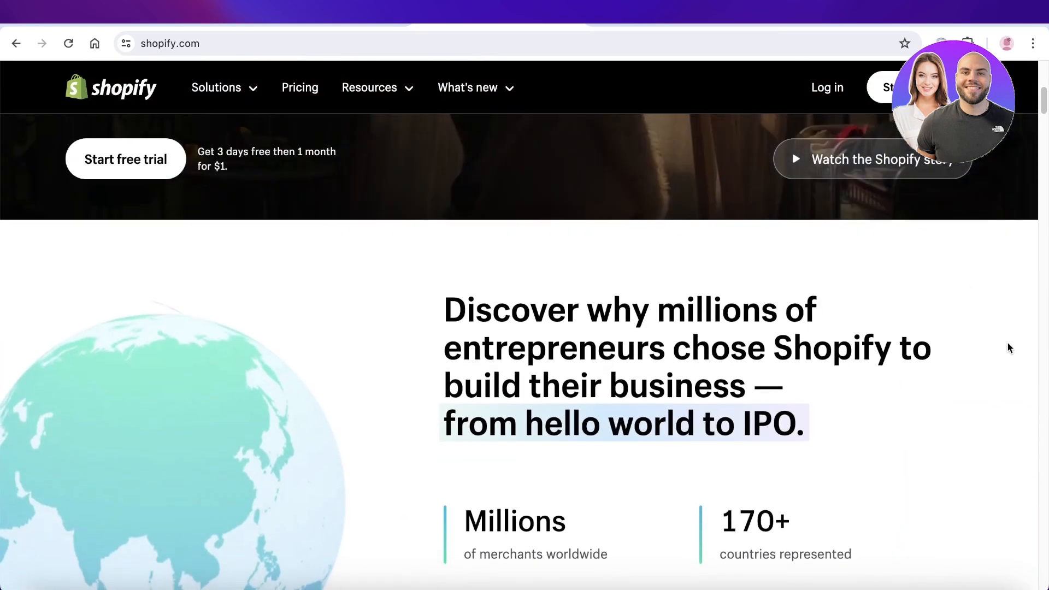
scroll(994, 331, down, 4)
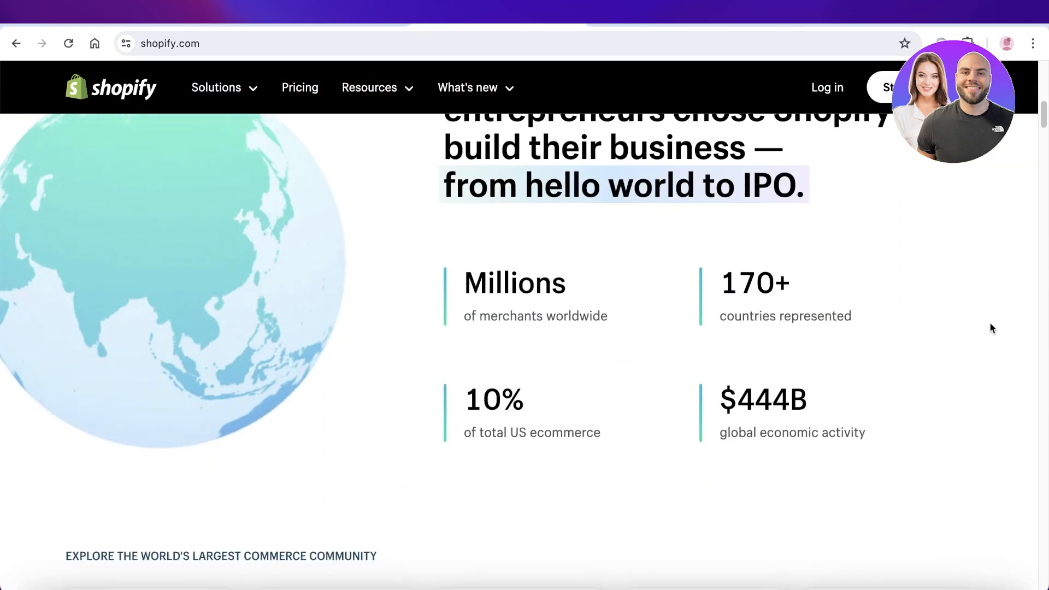
scroll(962, 306, down, 3)
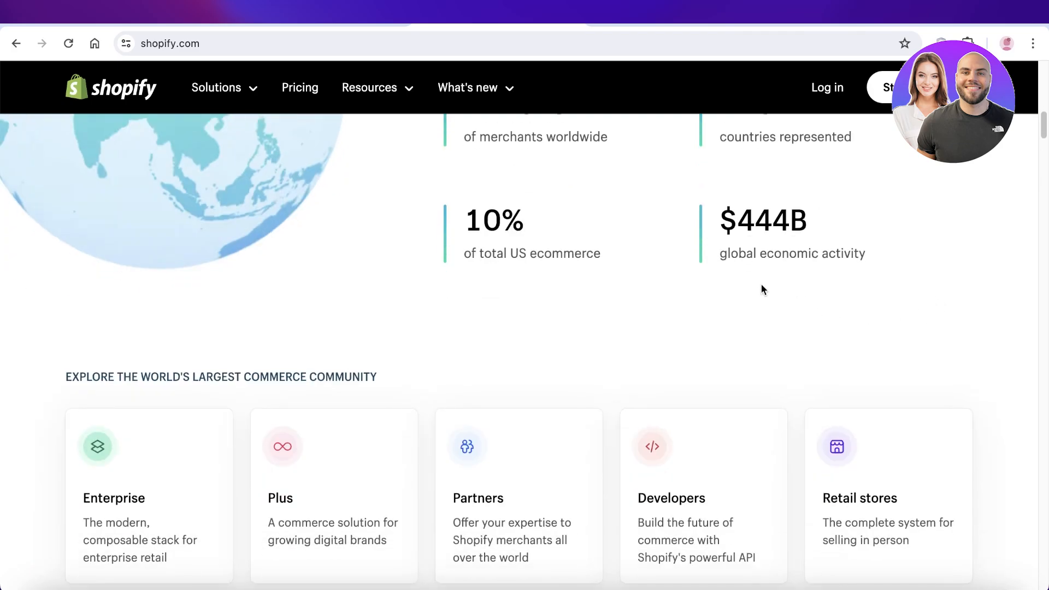
scroll(759, 288, down, 2)
scroll(756, 289, down, 2)
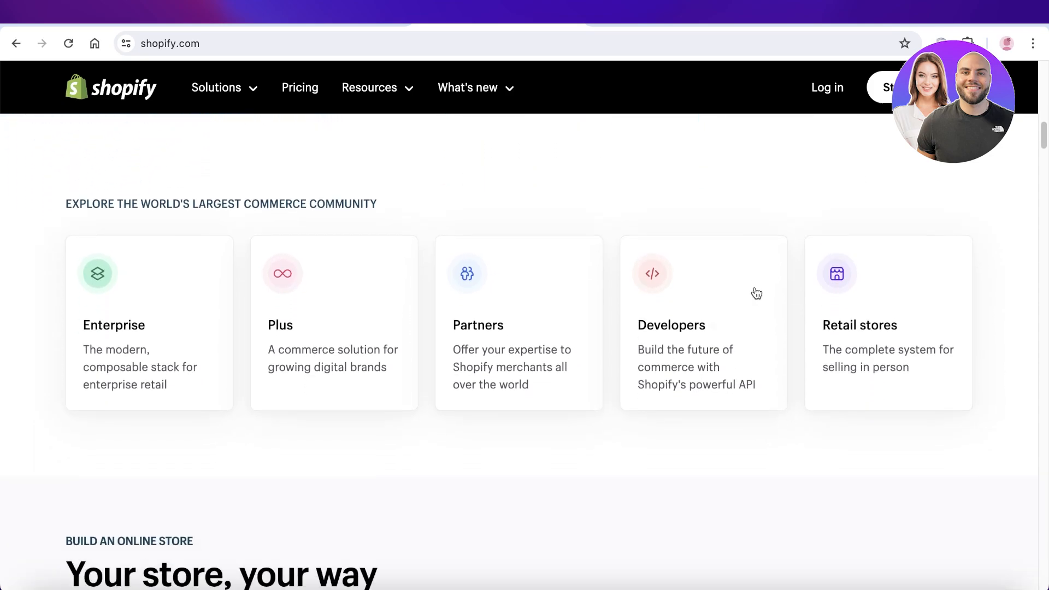
scroll(756, 295, up, 20)
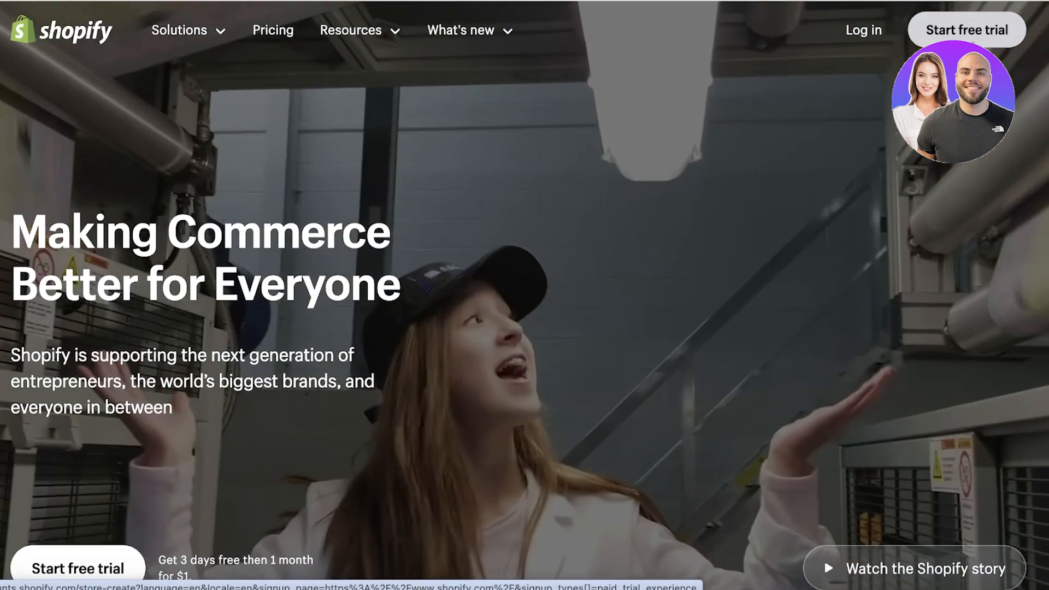
click(972, 43)
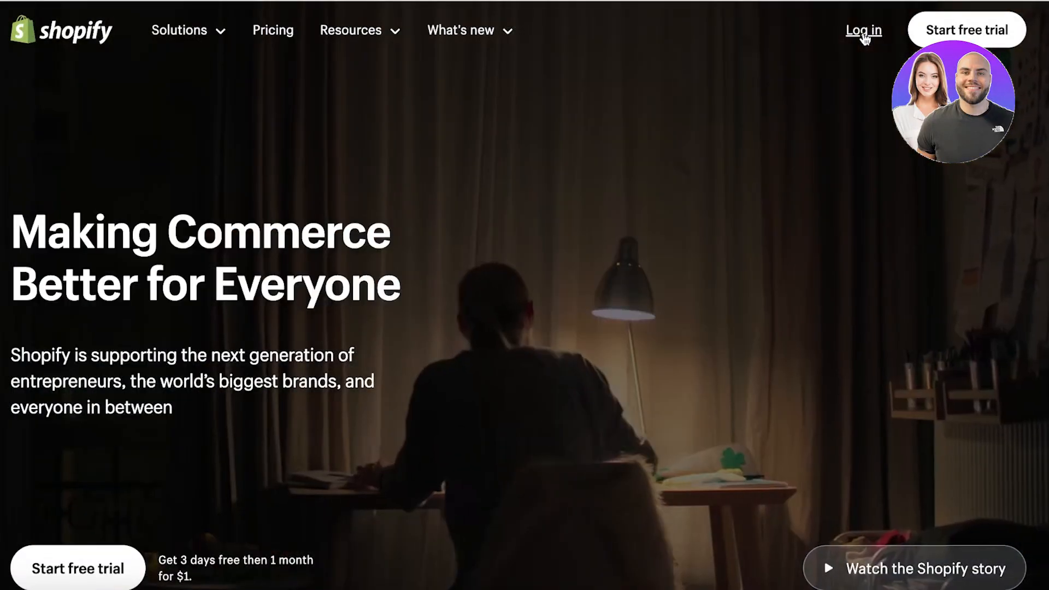
click(864, 34)
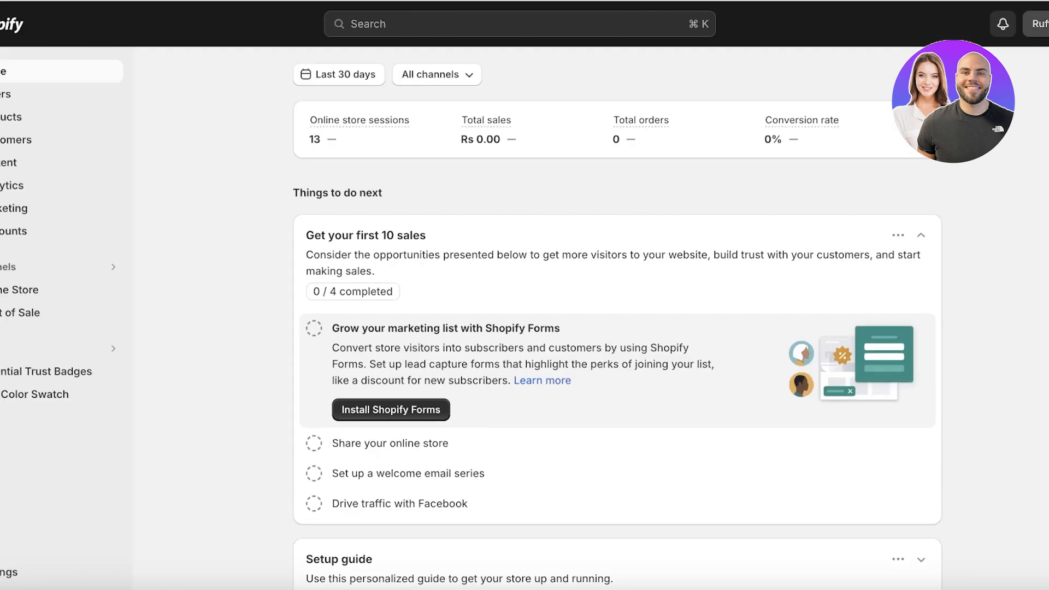
Step: Create a new store from the All stores list and skip the guided setup questions
click(1038, 24)
click(929, 128)
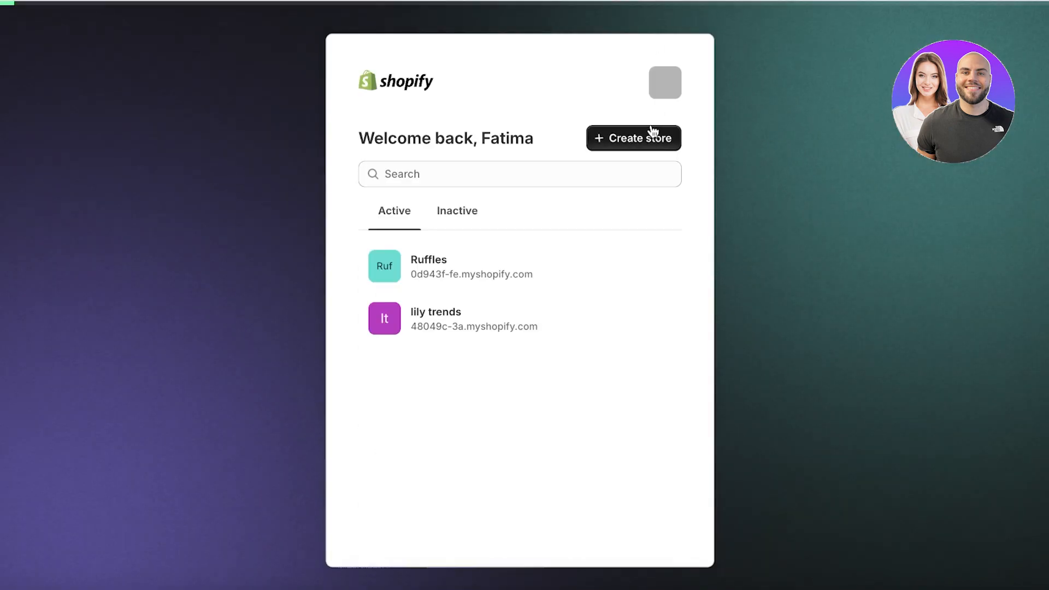
click(642, 135)
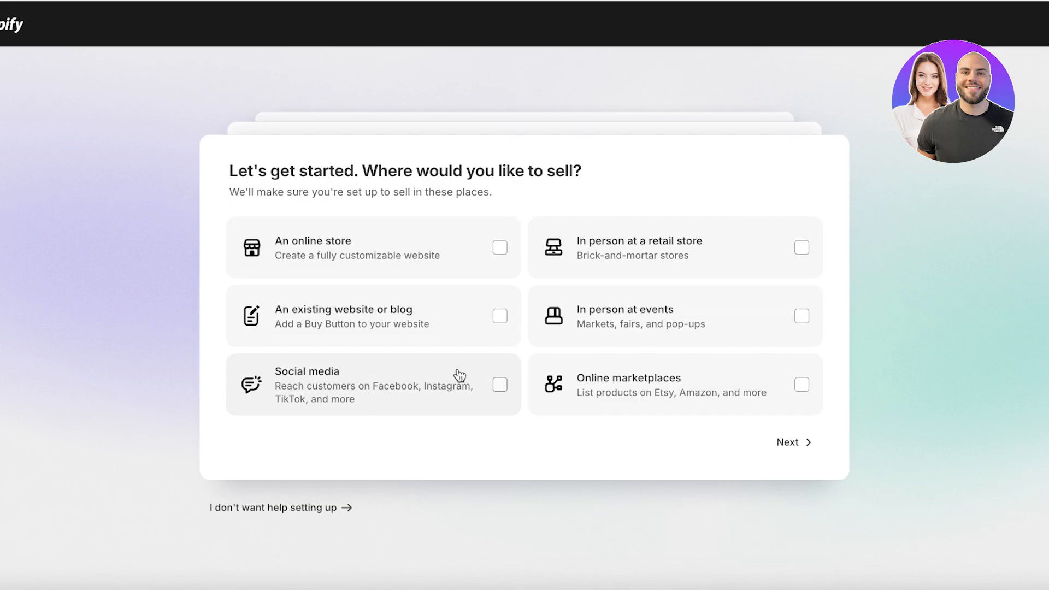
click(281, 509)
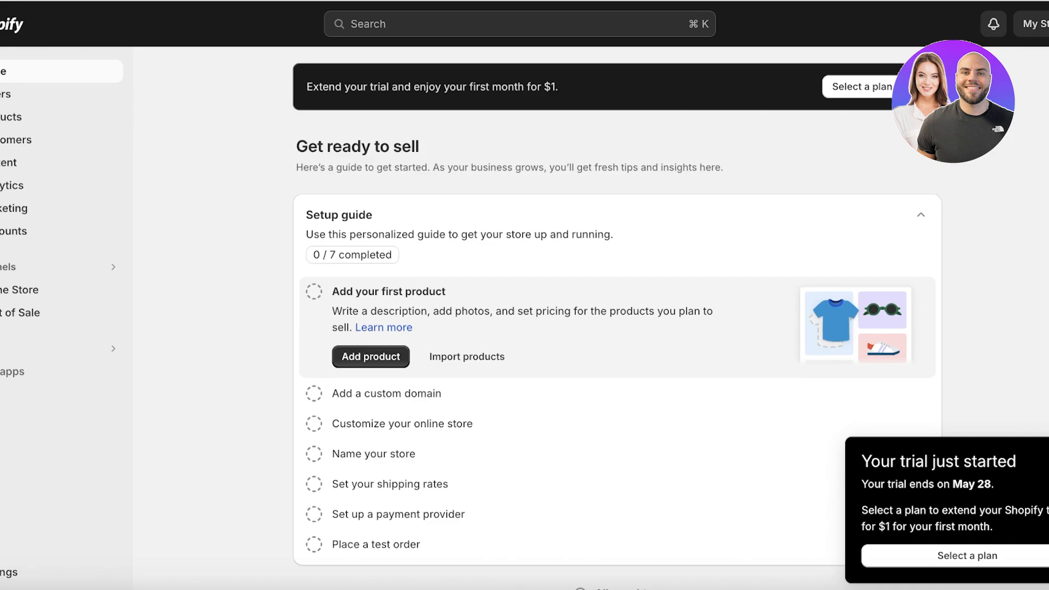
Step: Subscribe the new store to the Basic plan
click(835, 94)
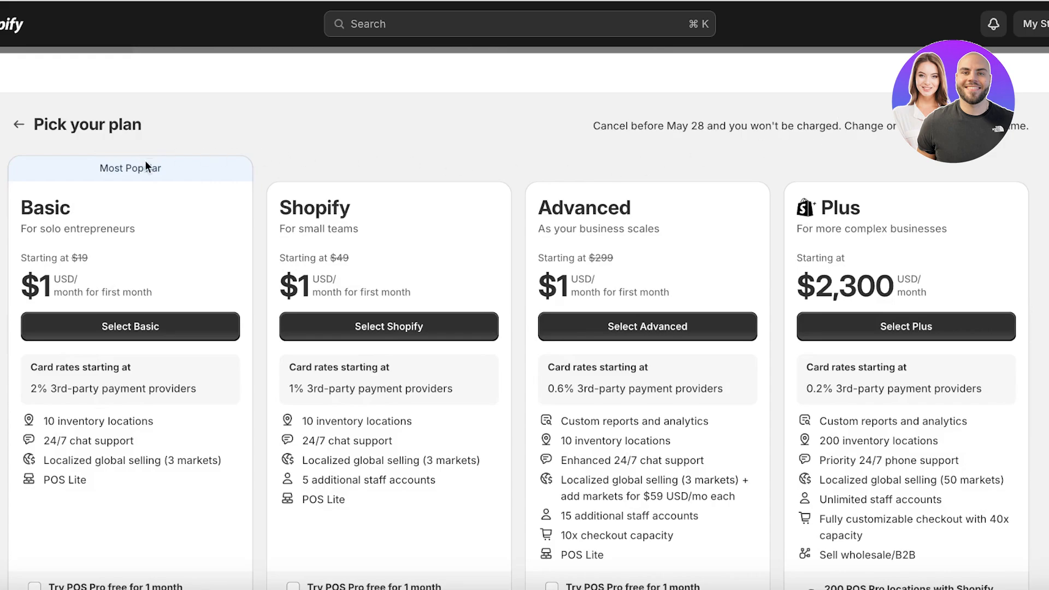
click(114, 334)
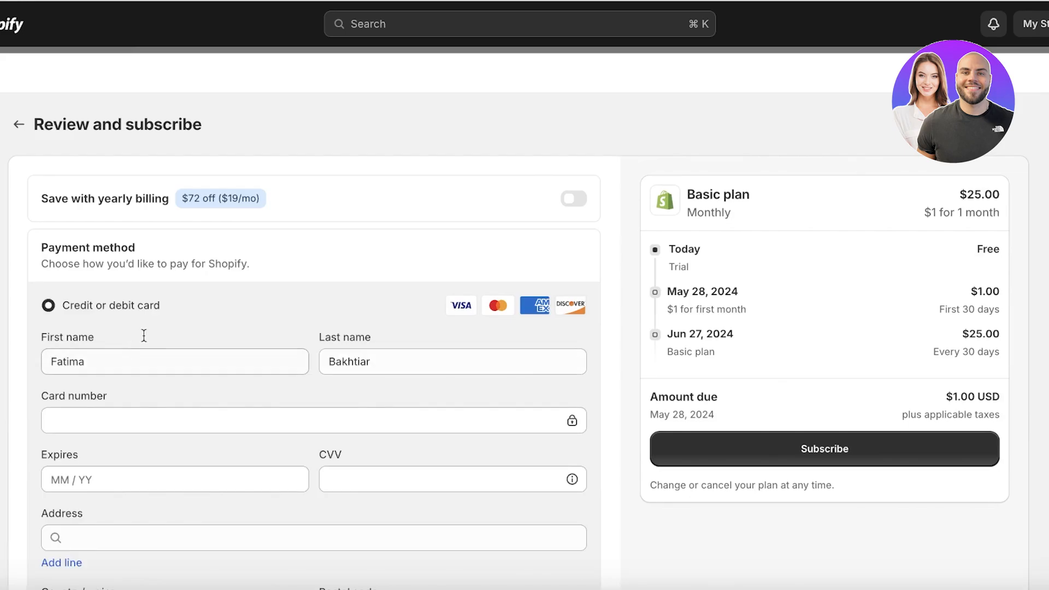
scroll(171, 188, down, 4)
scroll(170, 204, up, 3)
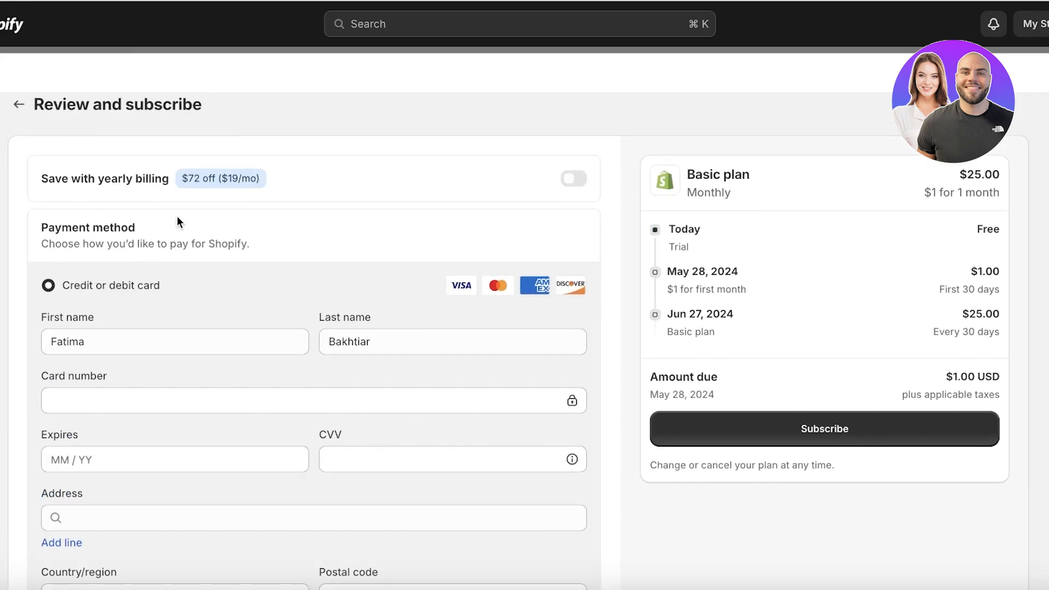
scroll(866, 290, down, 3)
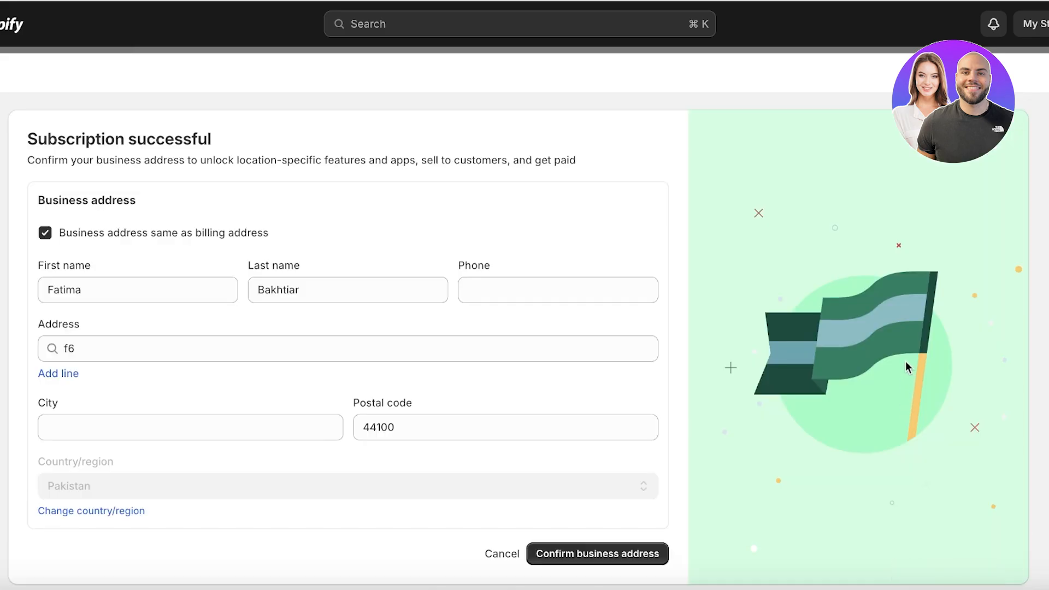
Step: Enter the business phone number and city, then confirm the business address
click(563, 282)
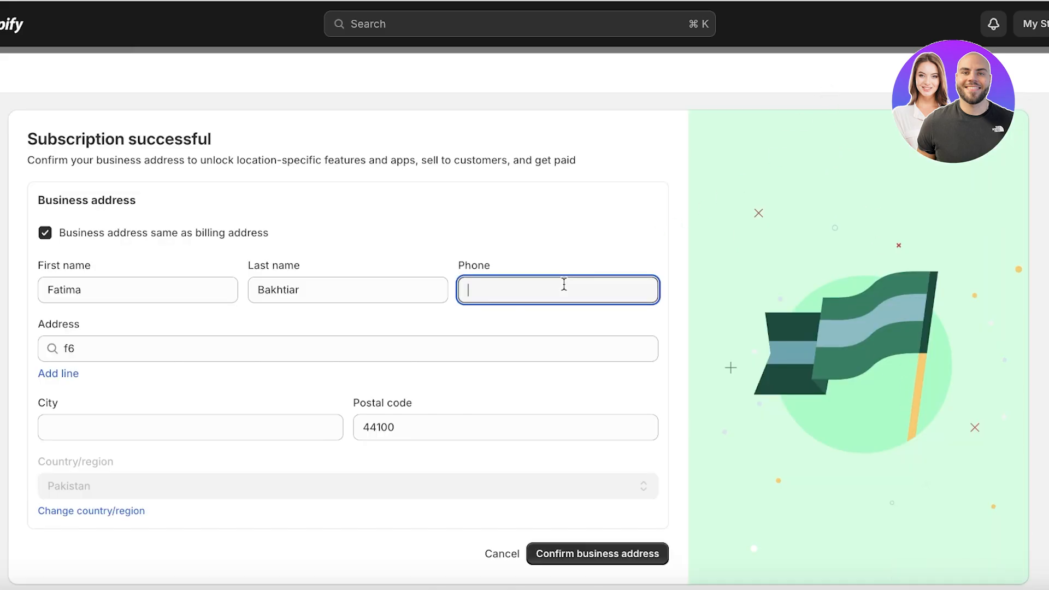
click(260, 419)
text(is)
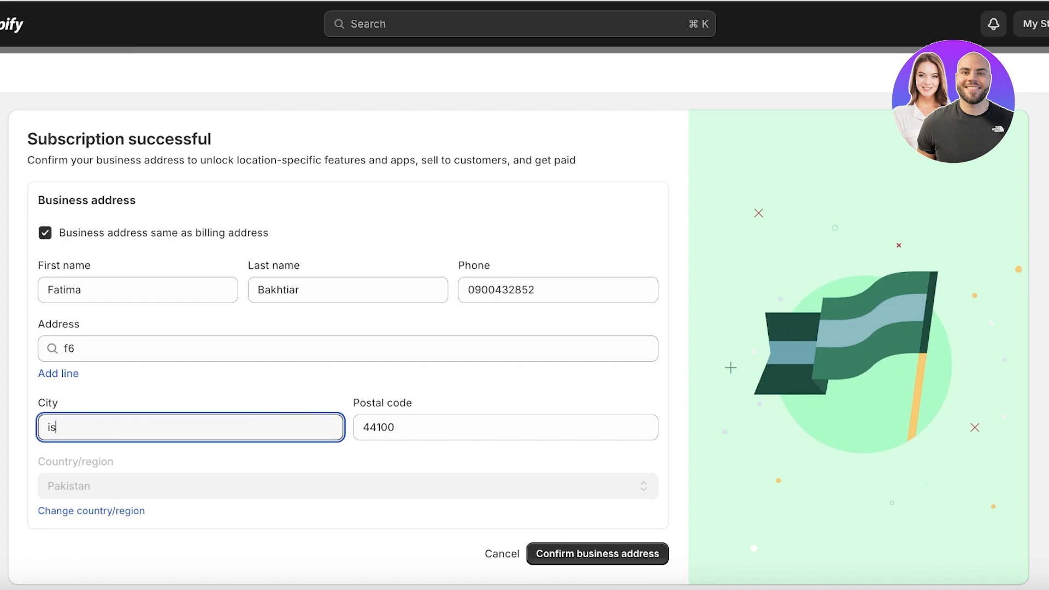
text(b)
click(599, 561)
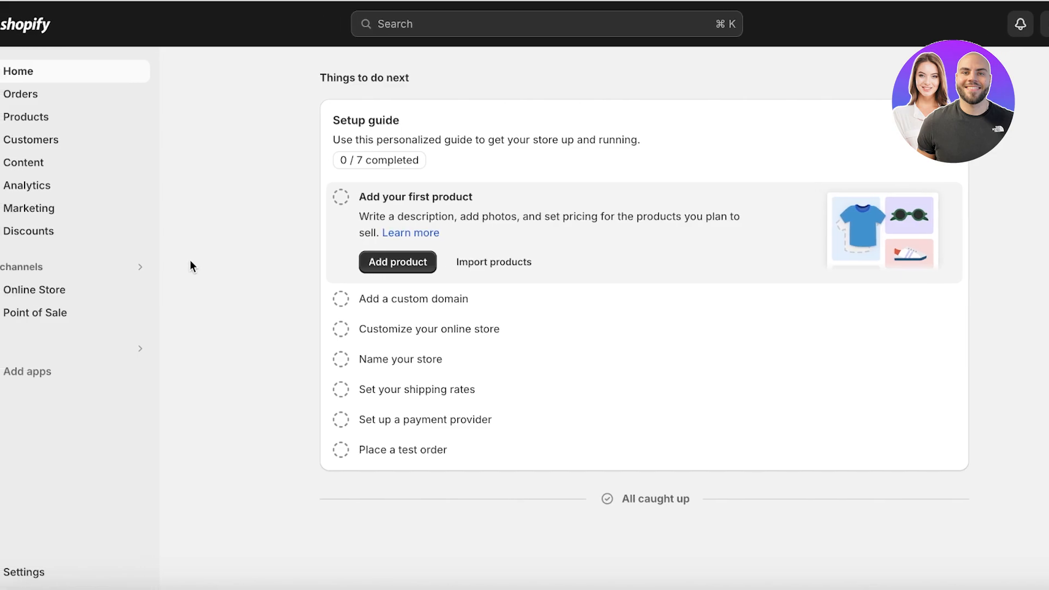
Step: Start a new product titled 'Denim Dress'
click(43, 125)
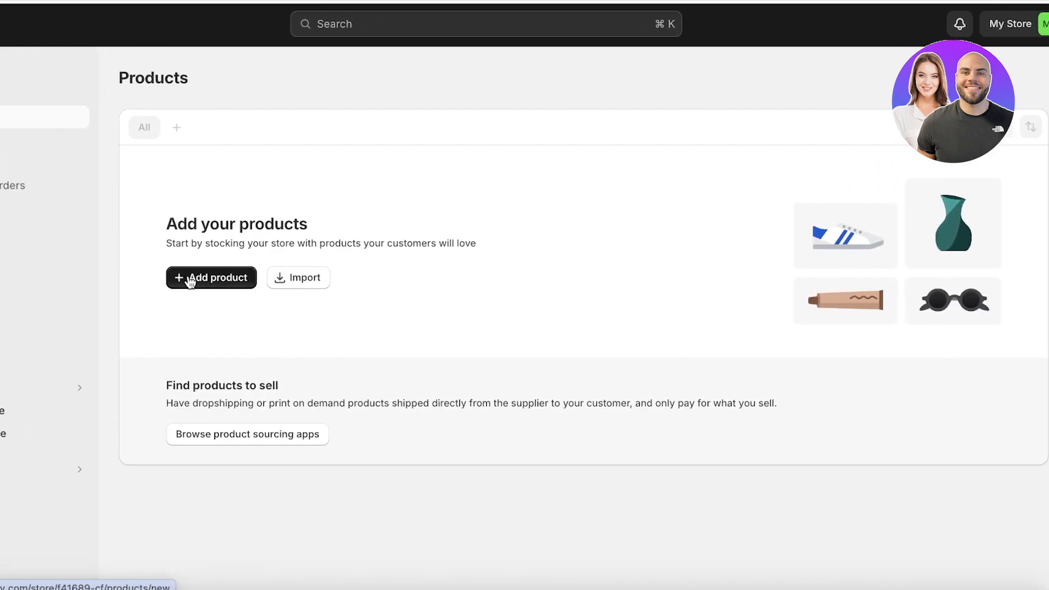
click(271, 277)
click(286, 165)
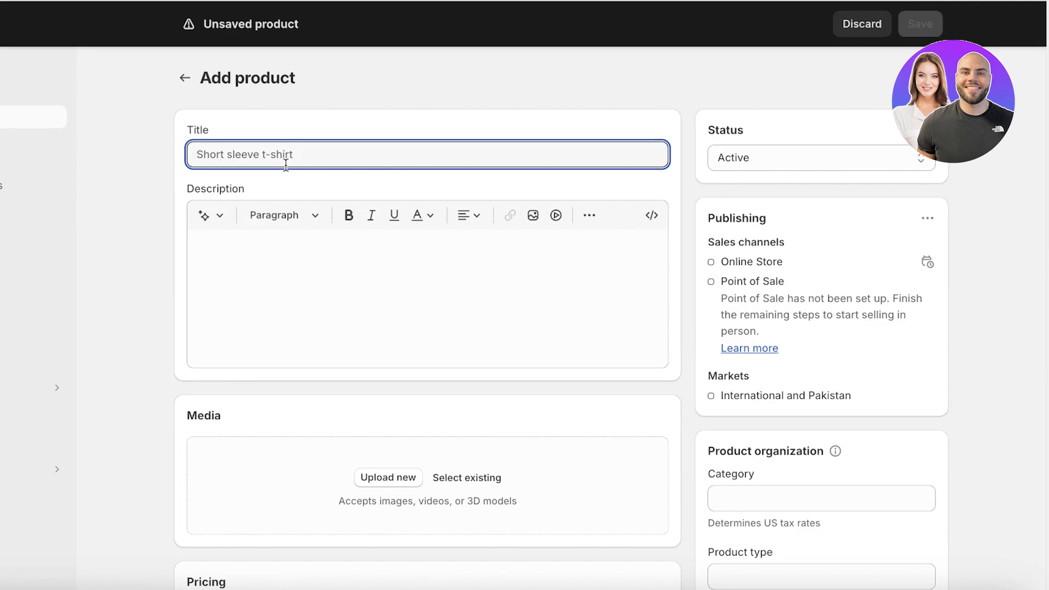
text(Tote)
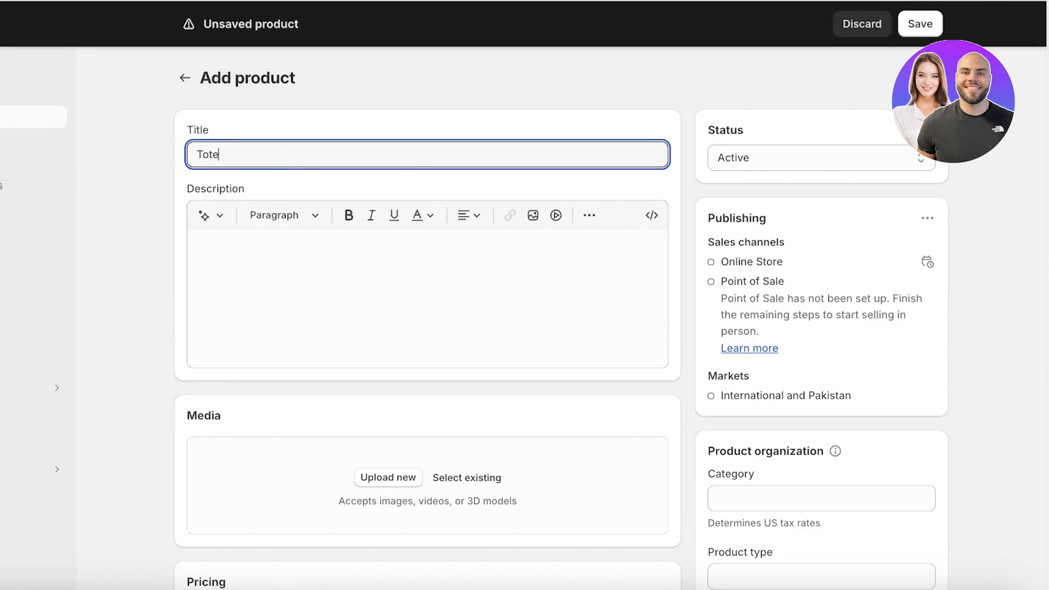
key(BackSpace)
key(BackSpace)
key(BackSpace)
text(Denim Dress)
click(320, 275)
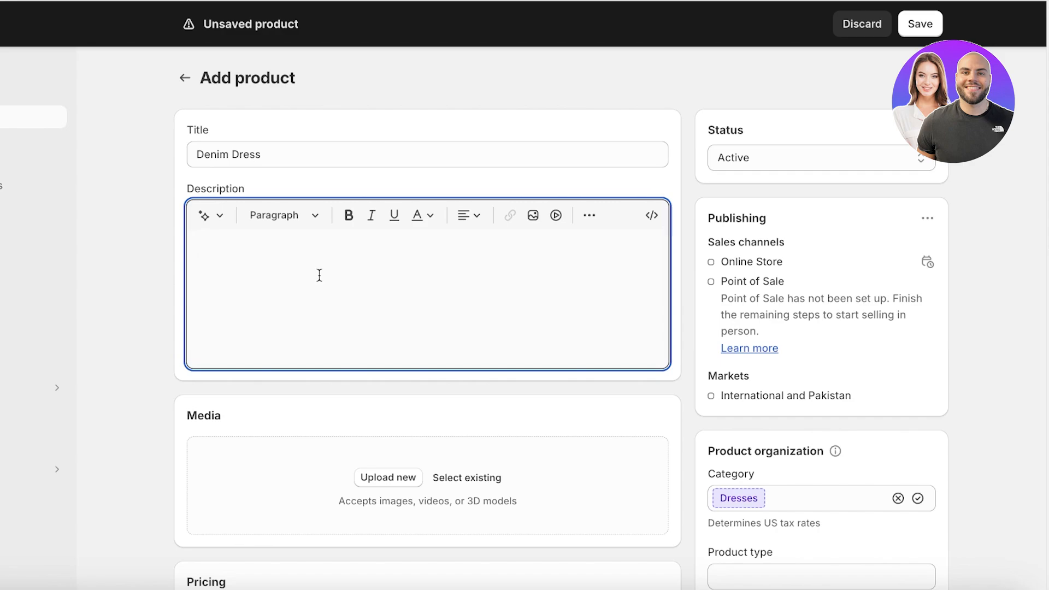
Step: Generate a Sophisticated-tone description from keywords 'denim dress, ruffled, tired dress' and keep it
click(205, 221)
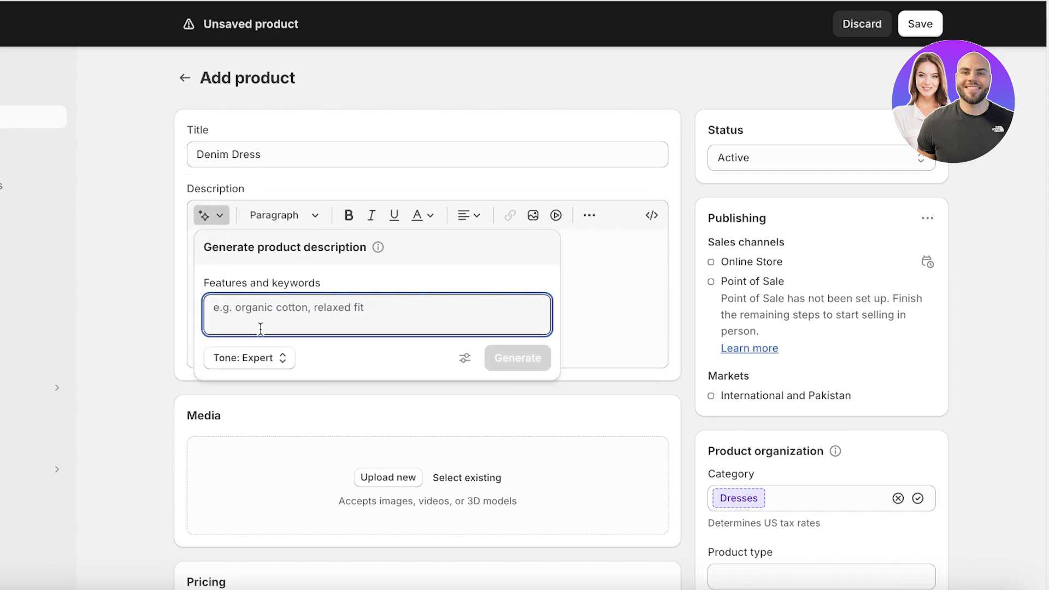
text(-11)
text(denim)
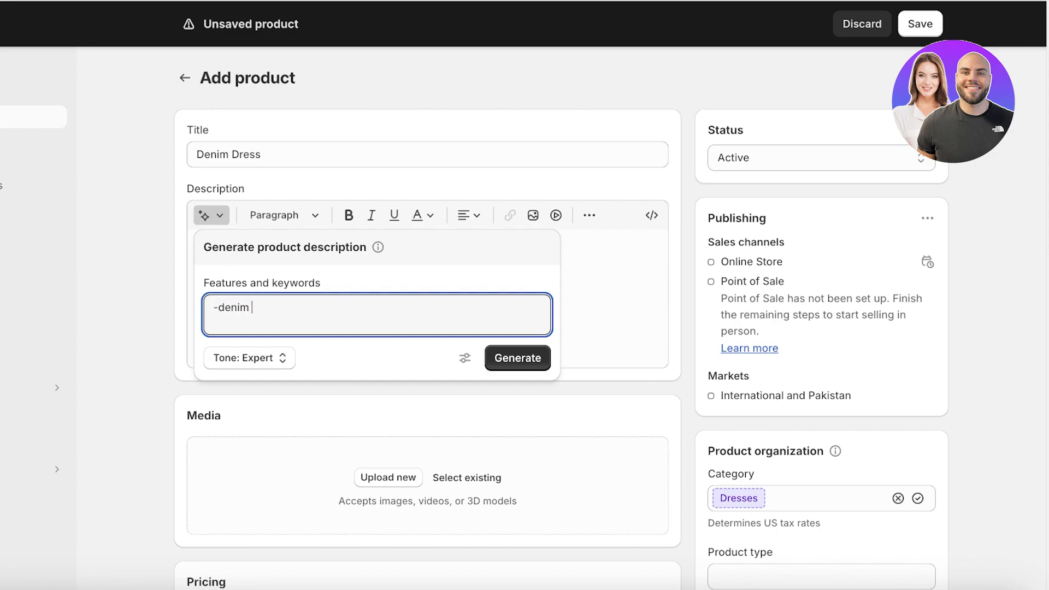
text( dress -ruffled -tired dress)
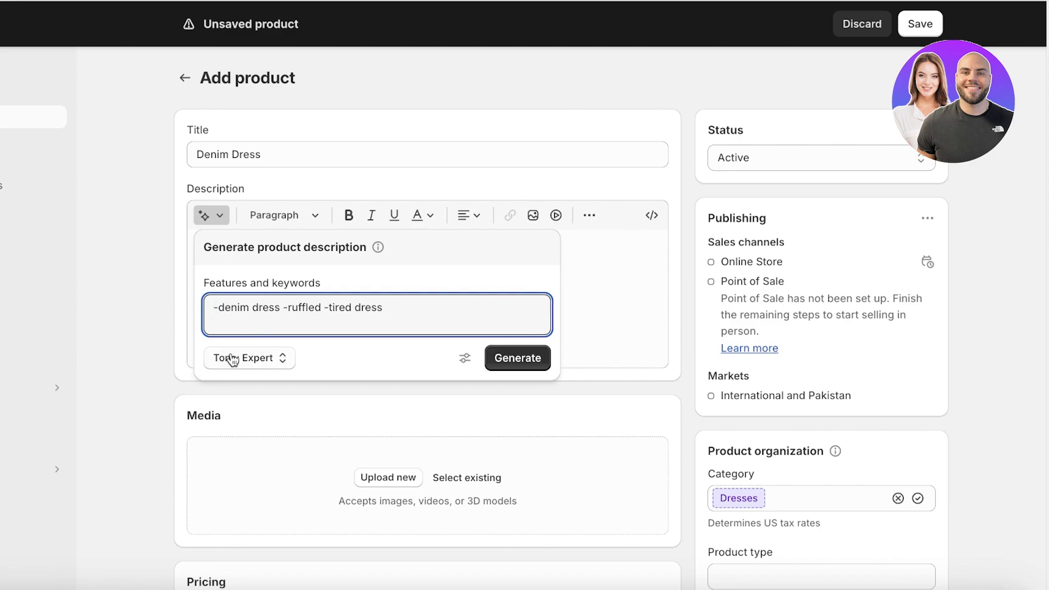
click(234, 358)
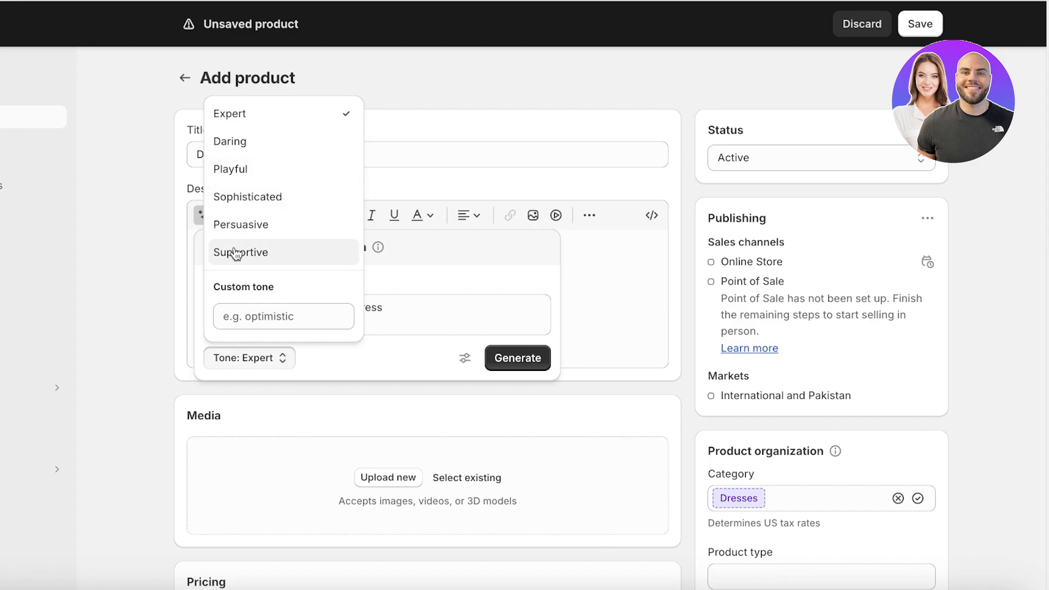
click(241, 196)
click(498, 358)
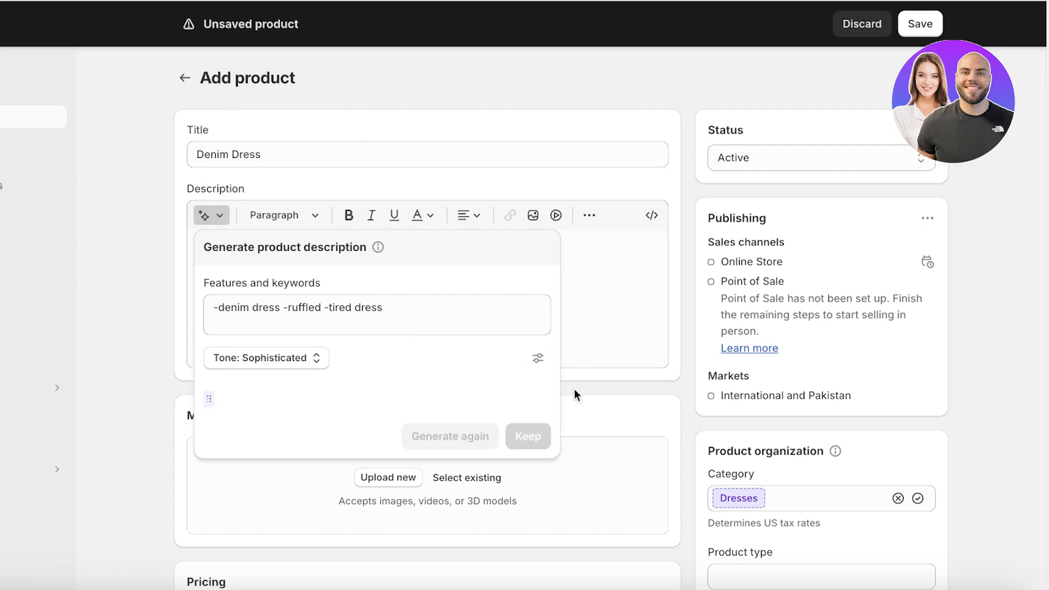
click(530, 498)
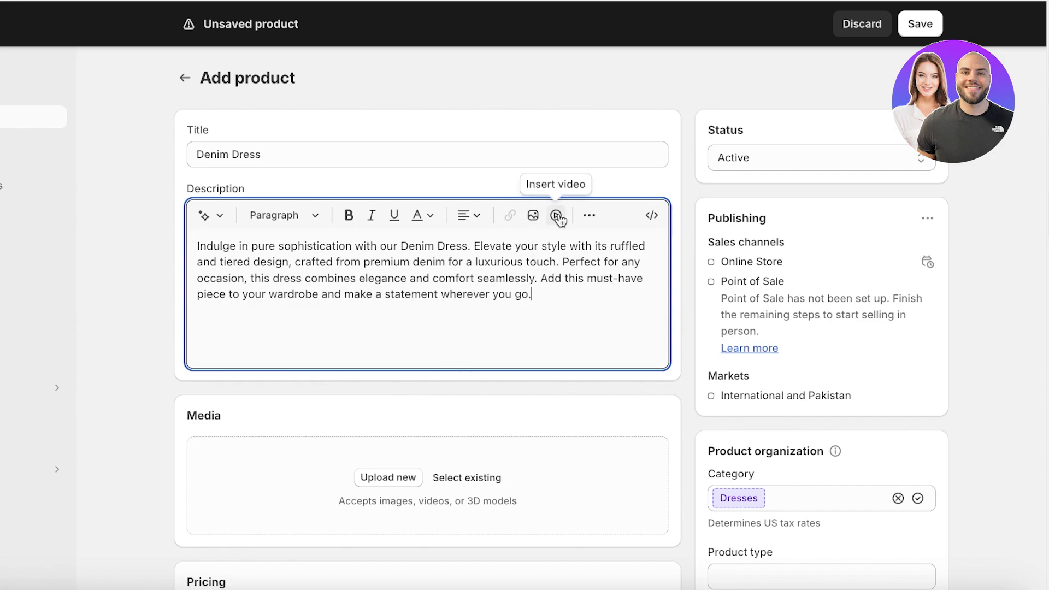
Step: Upload WESTTOP03306_1, _4 and _5 from the Desktop Product Images folder as product media
scroll(549, 295, down, 3)
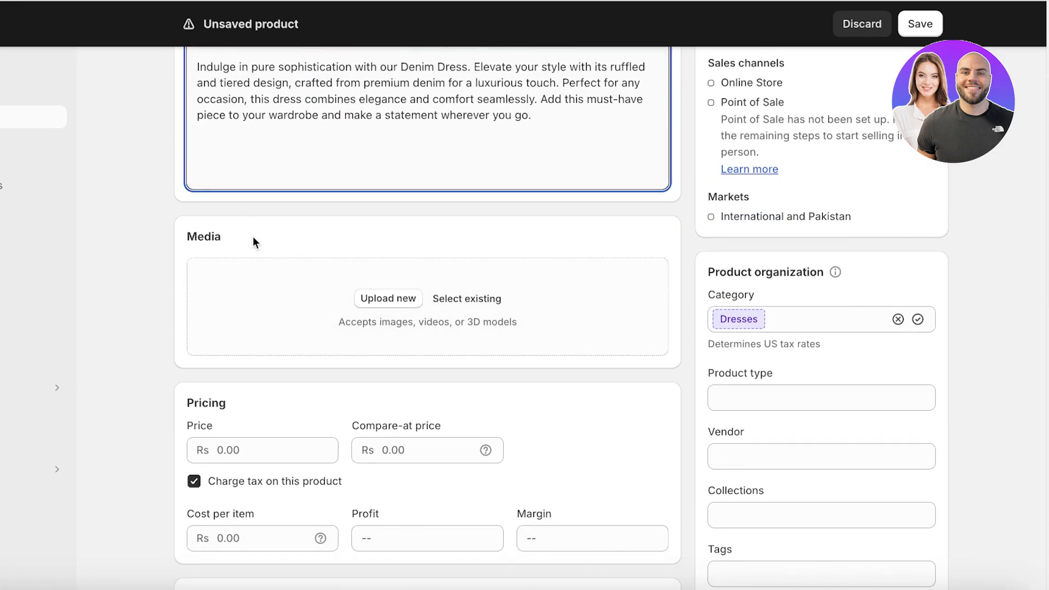
click(384, 303)
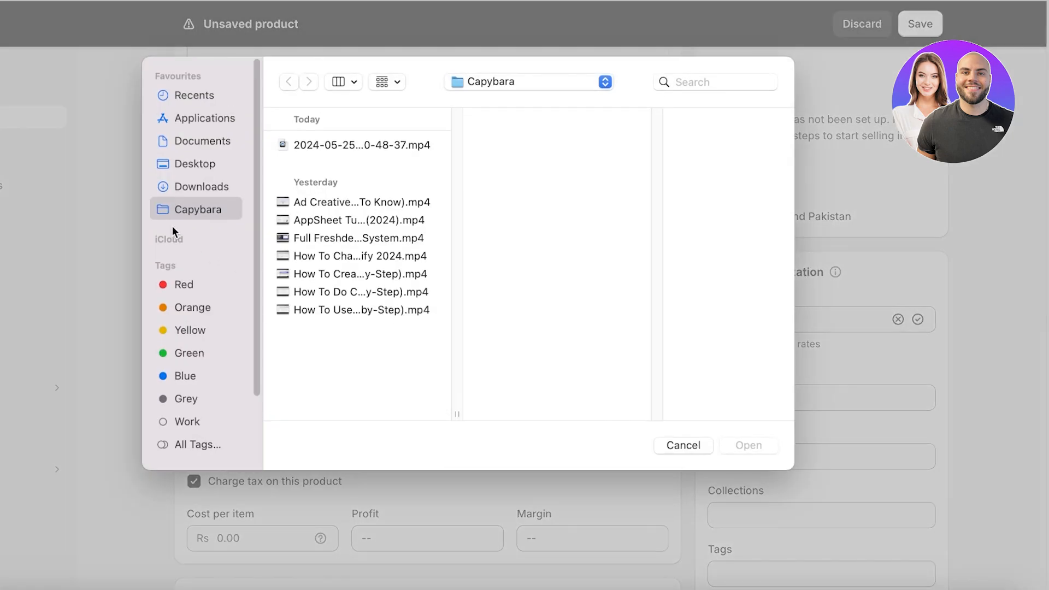
click(180, 185)
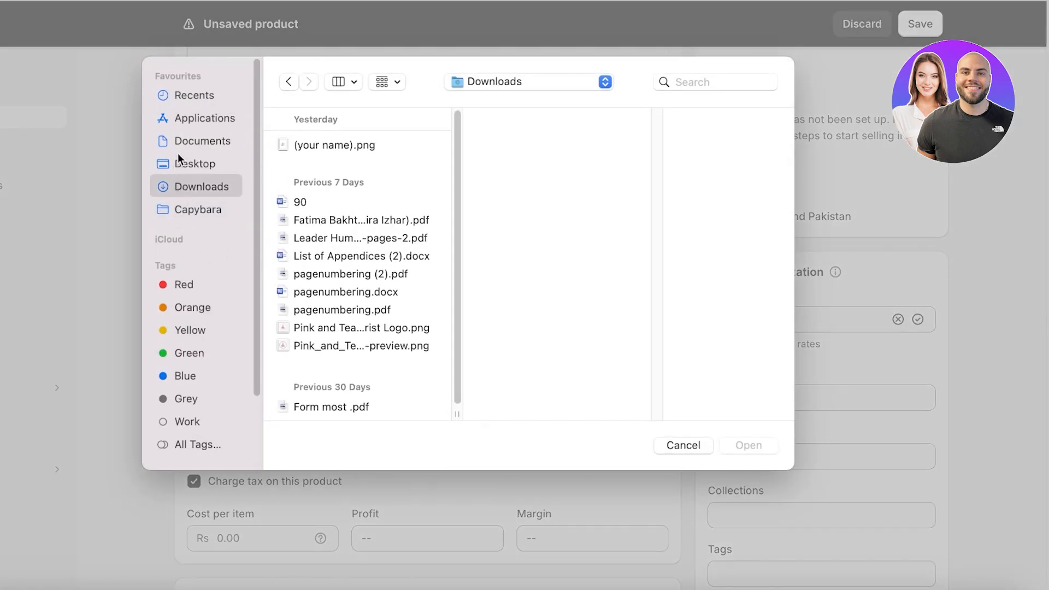
click(178, 159)
click(335, 165)
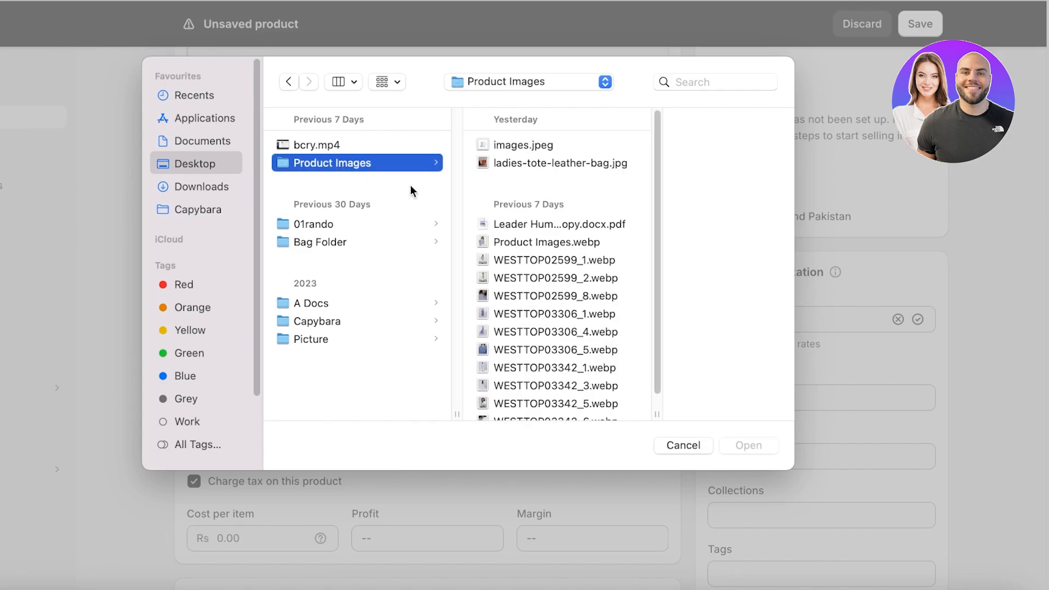
scroll(529, 264, down, 1)
click(492, 296)
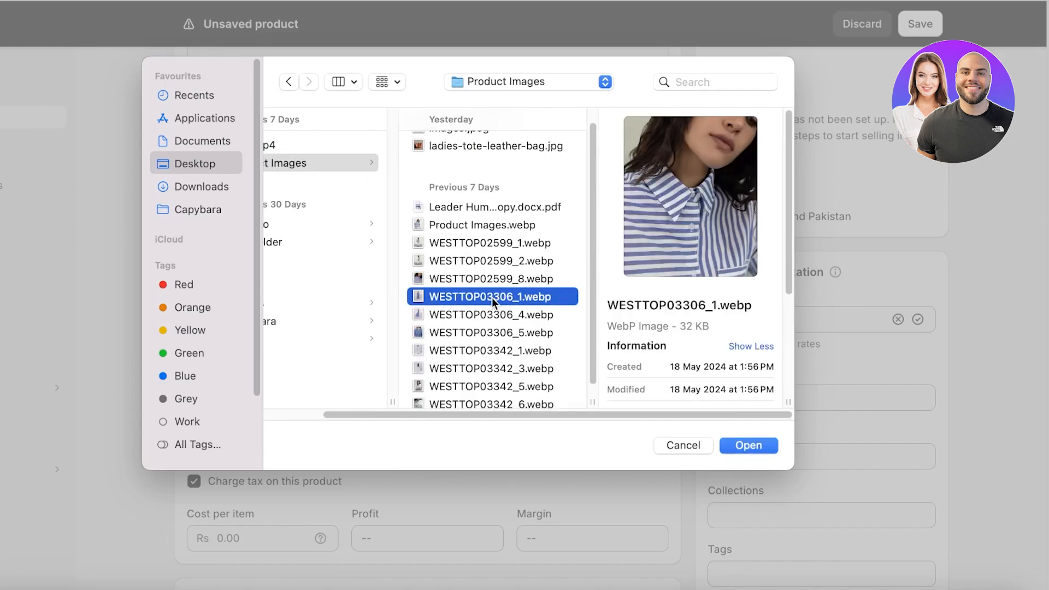
click(454, 314)
click(460, 332)
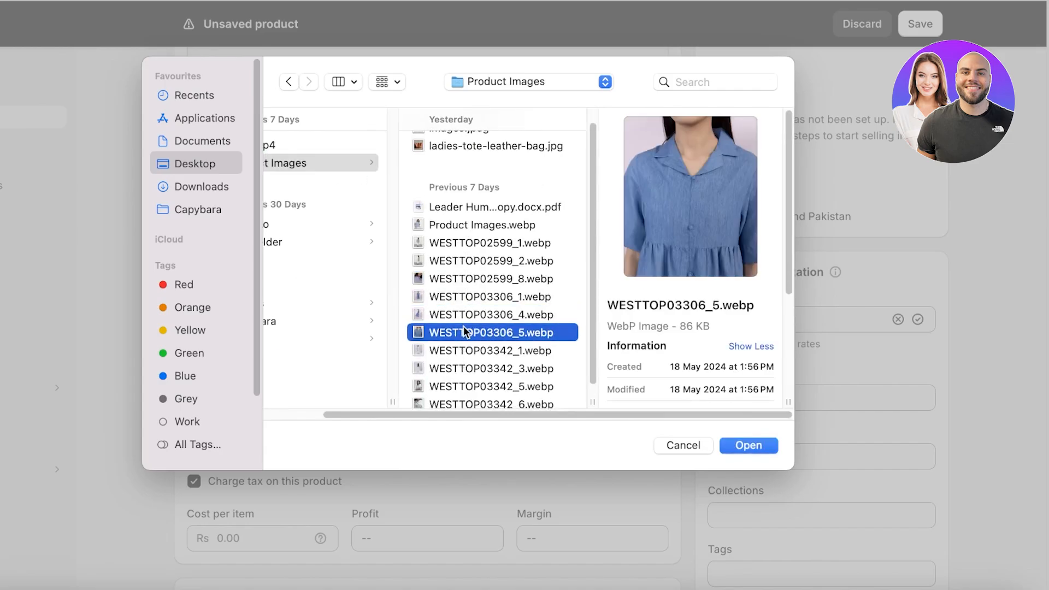
shift+click(427, 298)
click(749, 445)
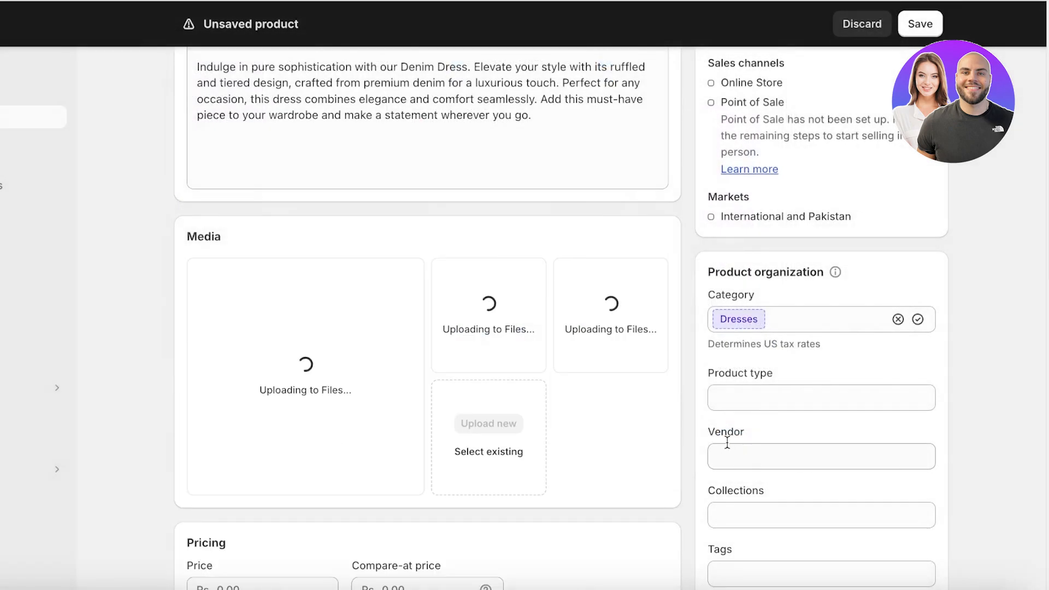
Step: Reorder the photos: front view first, close-up second, side view third
scroll(500, 393, down, 4)
scroll(433, 358, up, 3)
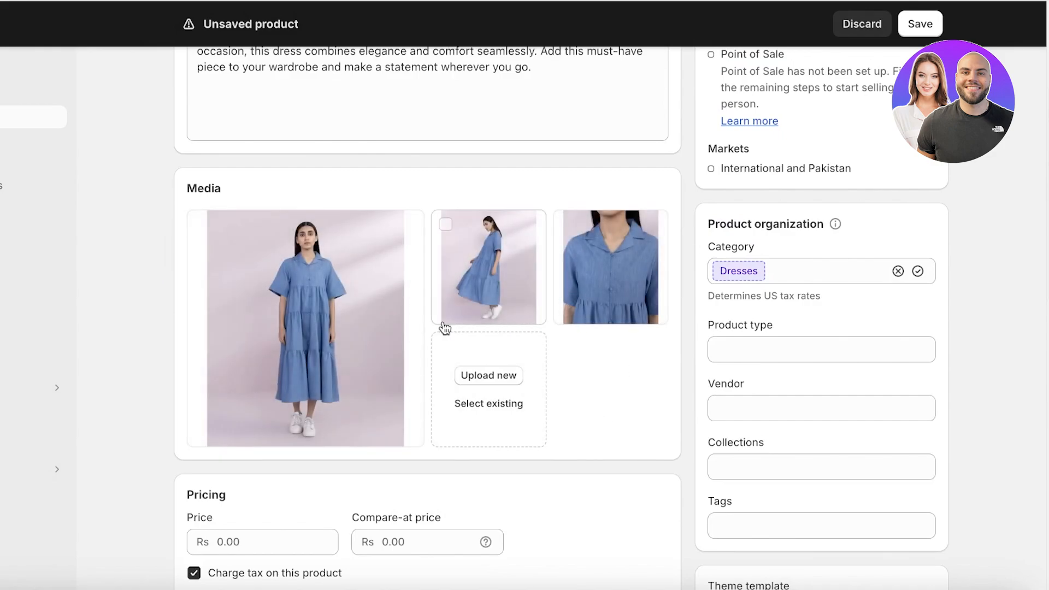
mouse_move(457, 280)
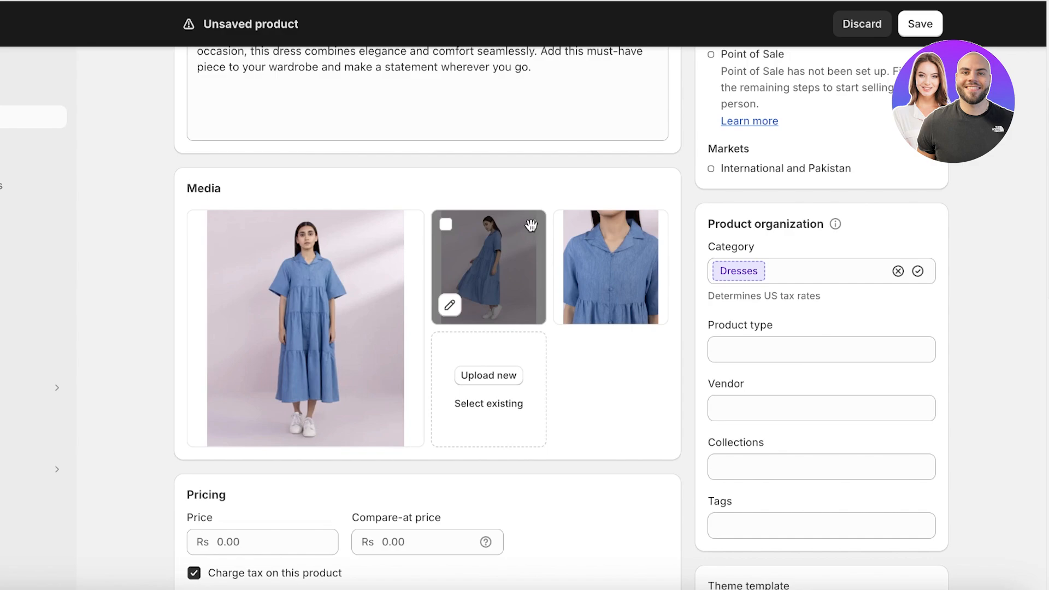
drag(531, 225, 377, 220)
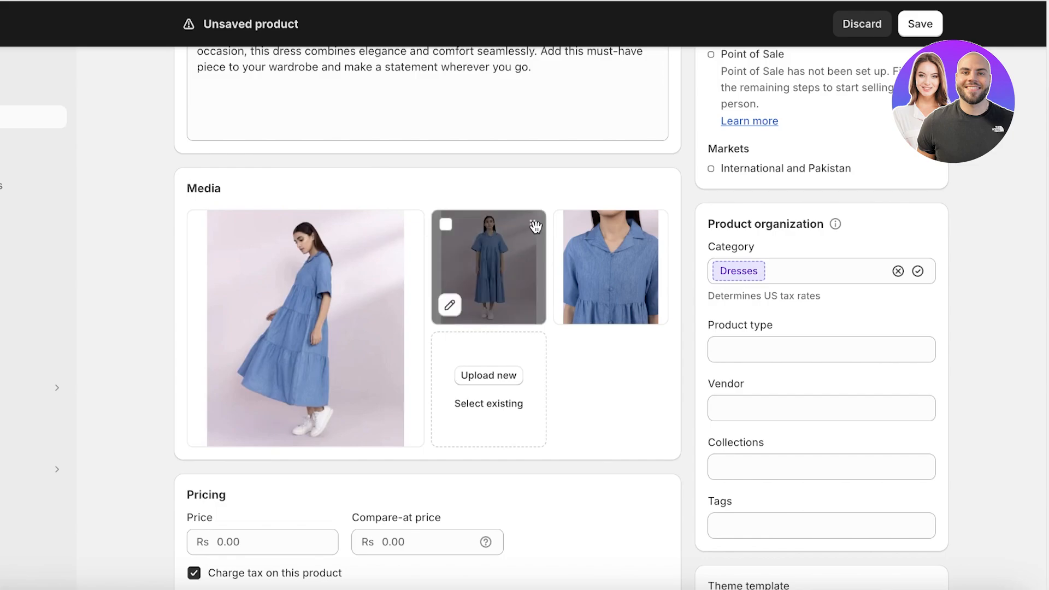
drag(533, 223, 384, 253)
drag(655, 223, 545, 236)
Step: Price the Denim Dress at 100 and turn off Charge tax
scroll(629, 423, down, 3)
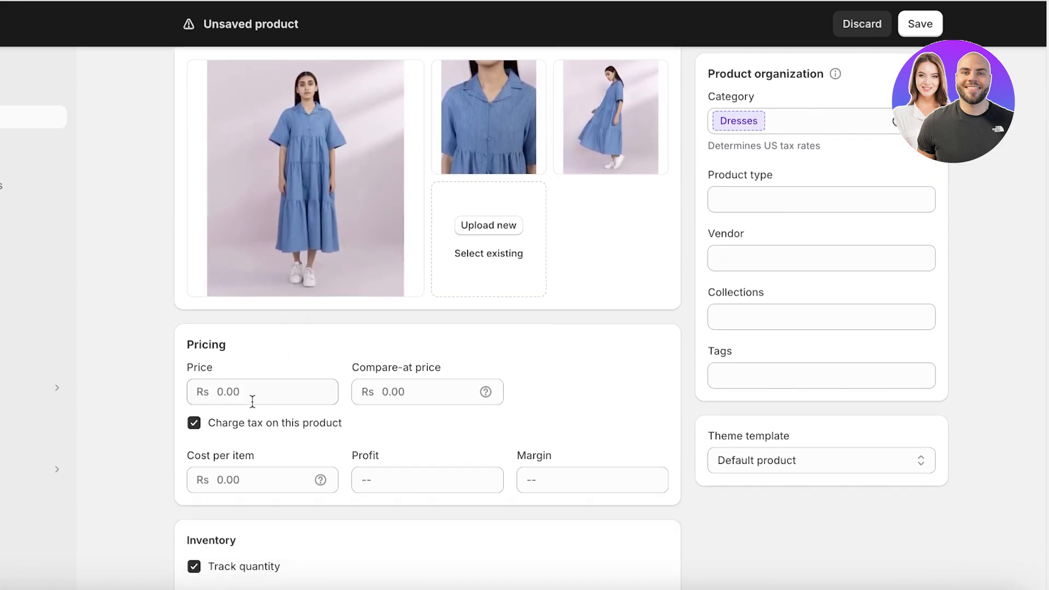
click(253, 402)
text(100)
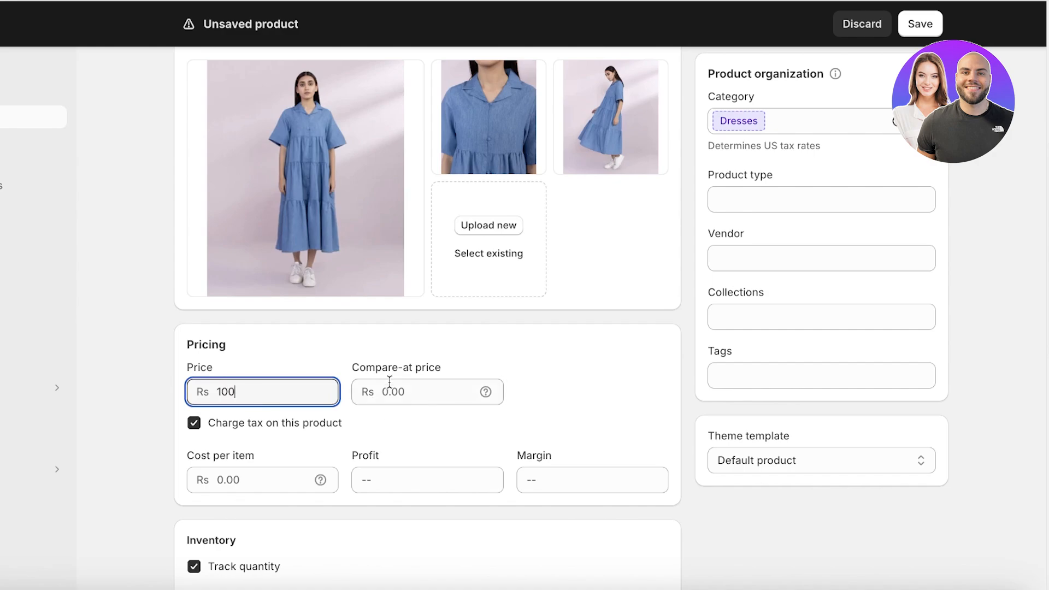
scroll(383, 388, down, 1)
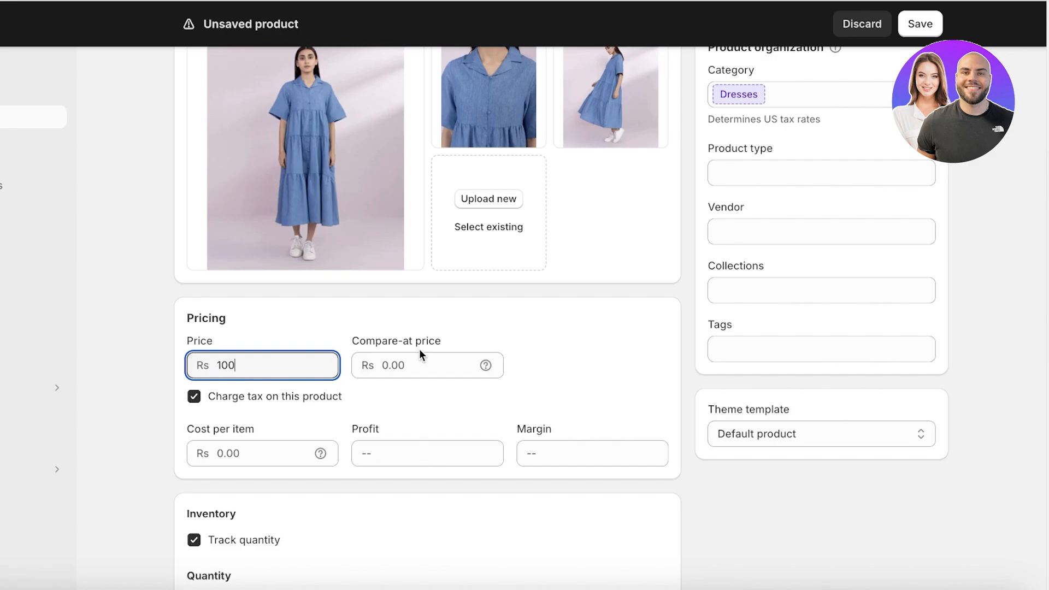
click(323, 397)
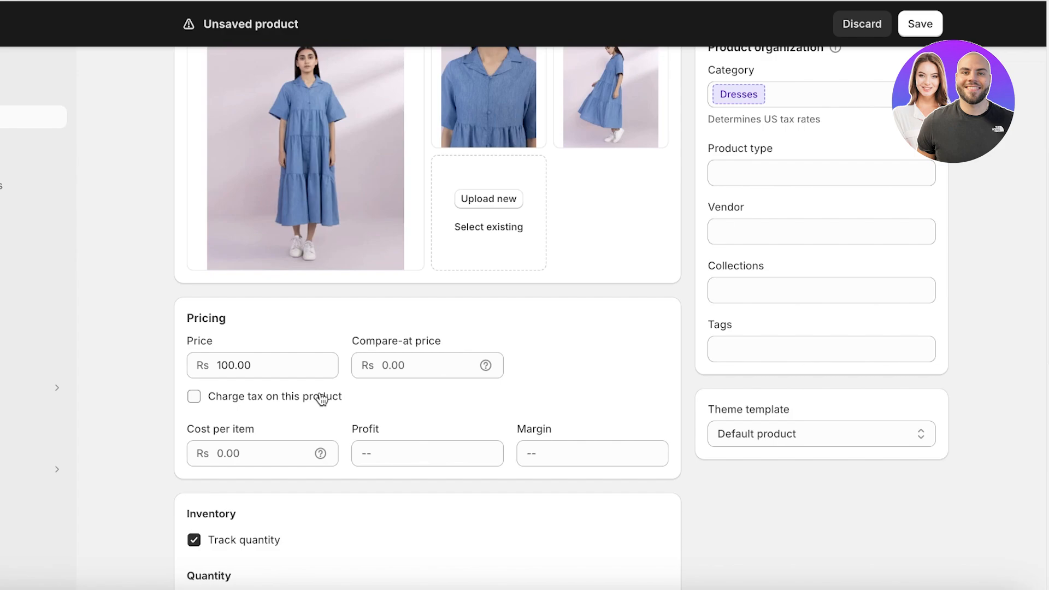
click(255, 457)
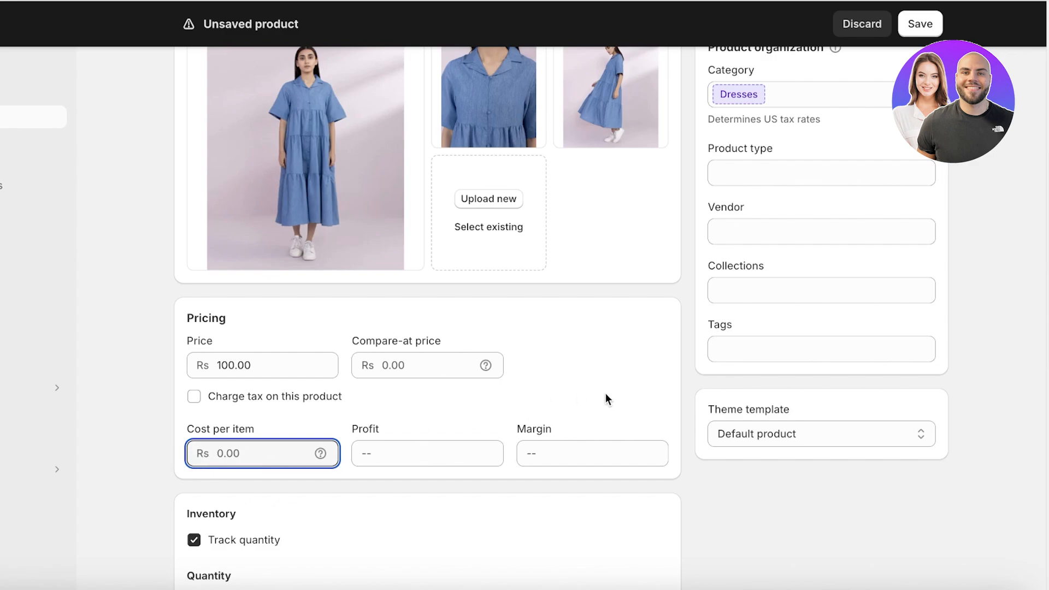
Step: Set on-hand stock to 1000, keep out-of-stock selling off, and begin a variant option
scroll(579, 429, down, 3)
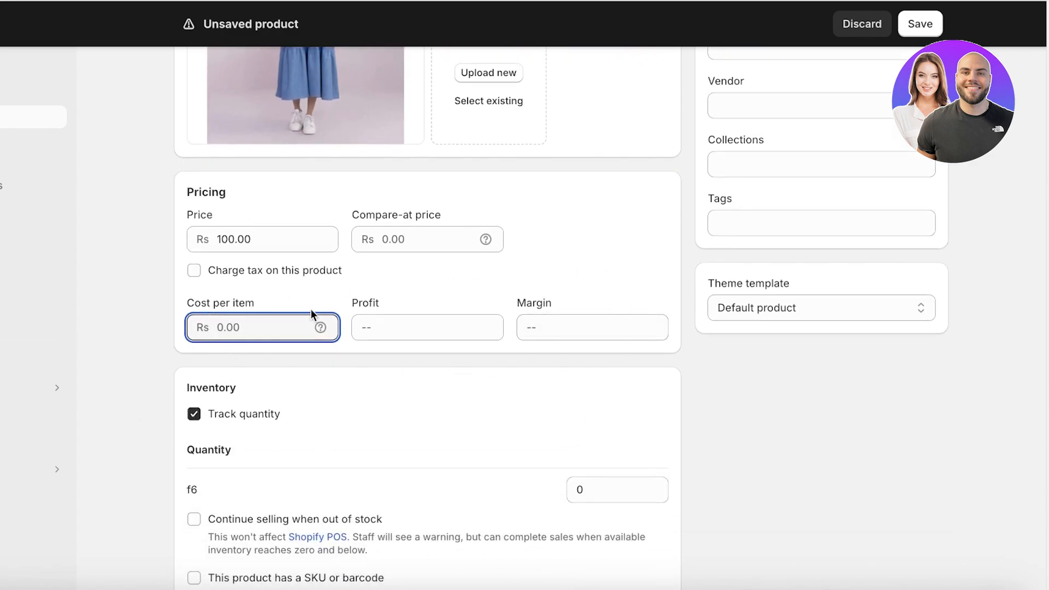
scroll(310, 309, down, 3)
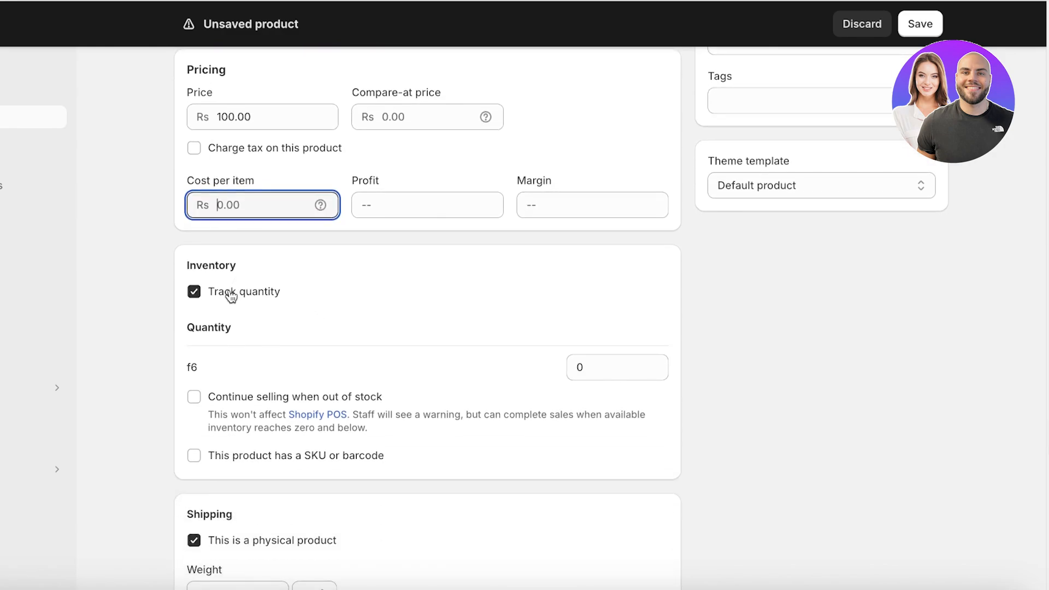
click(644, 360)
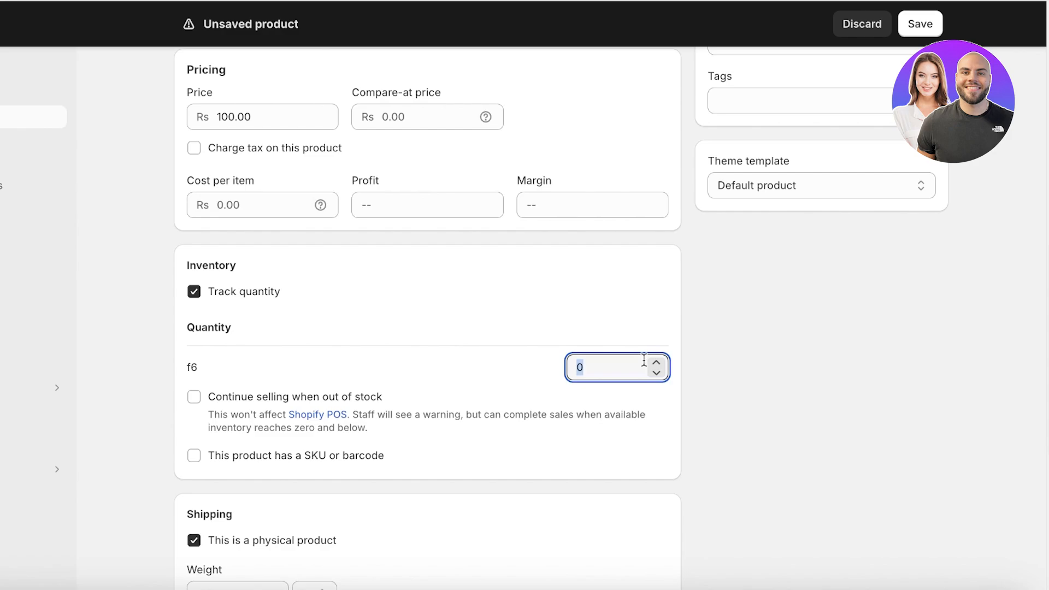
text(1000)
click(588, 303)
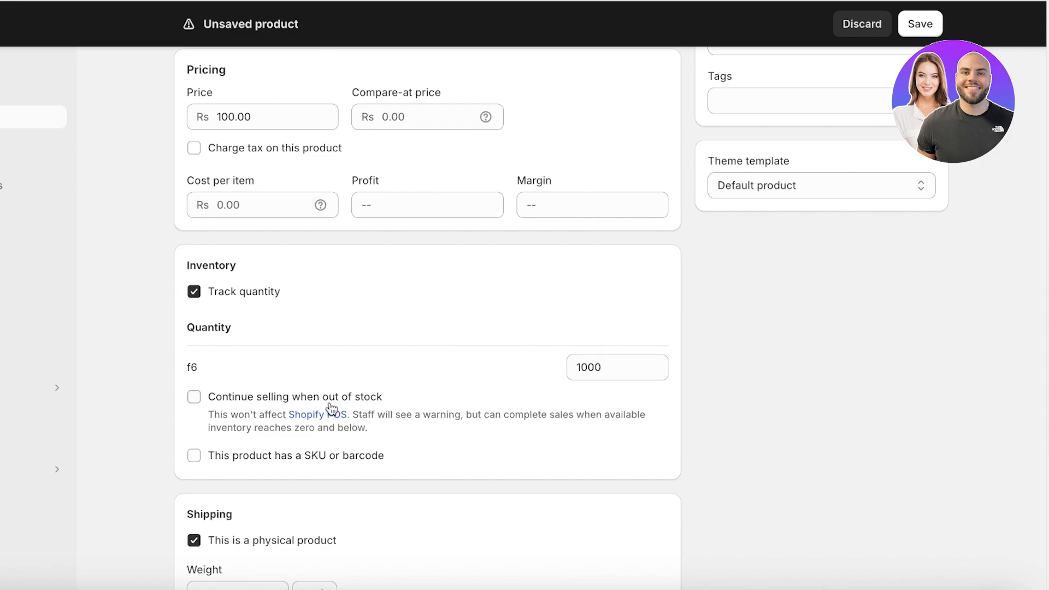
click(299, 402)
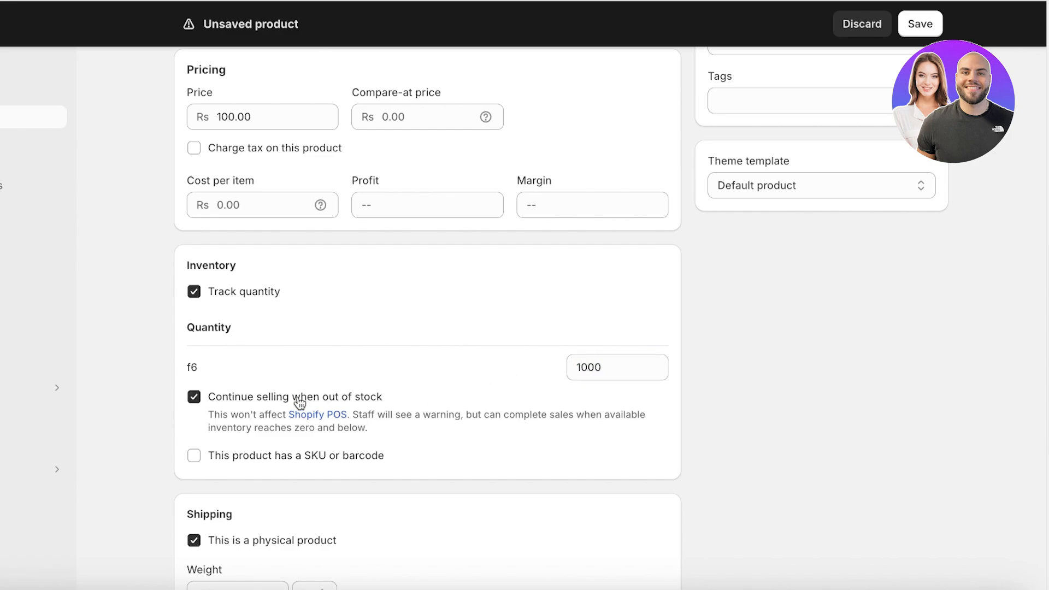
click(239, 401)
scroll(239, 405, down, 6)
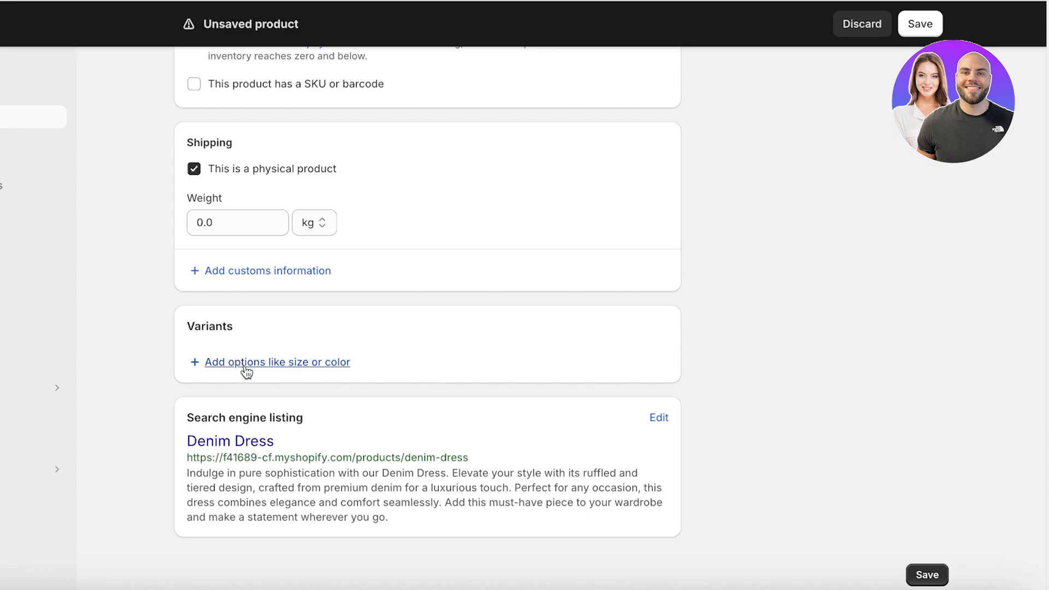
click(246, 363)
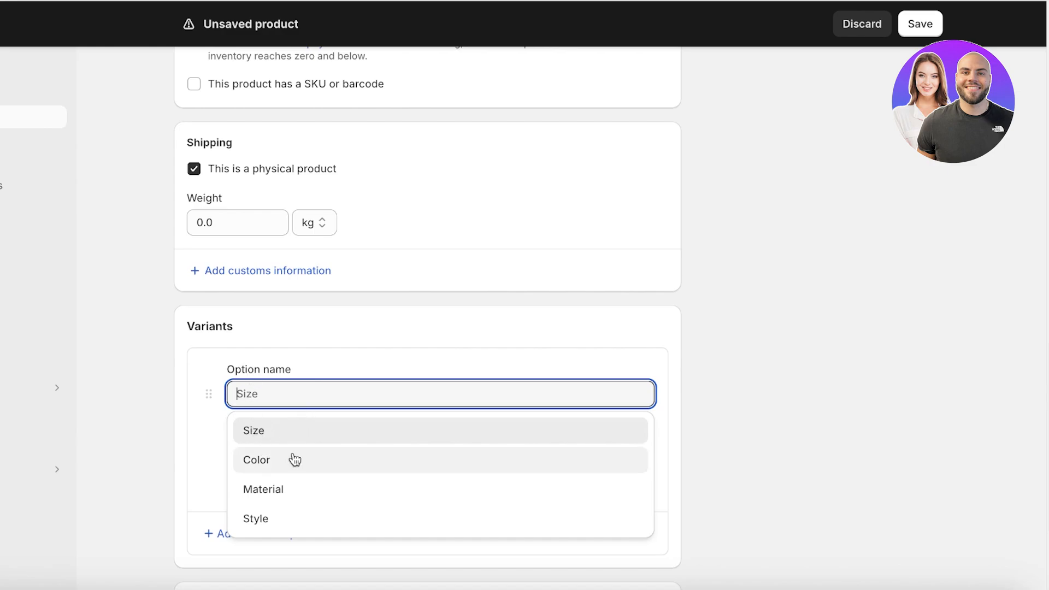
Step: Add a Size option with values S, M and L
click(253, 433)
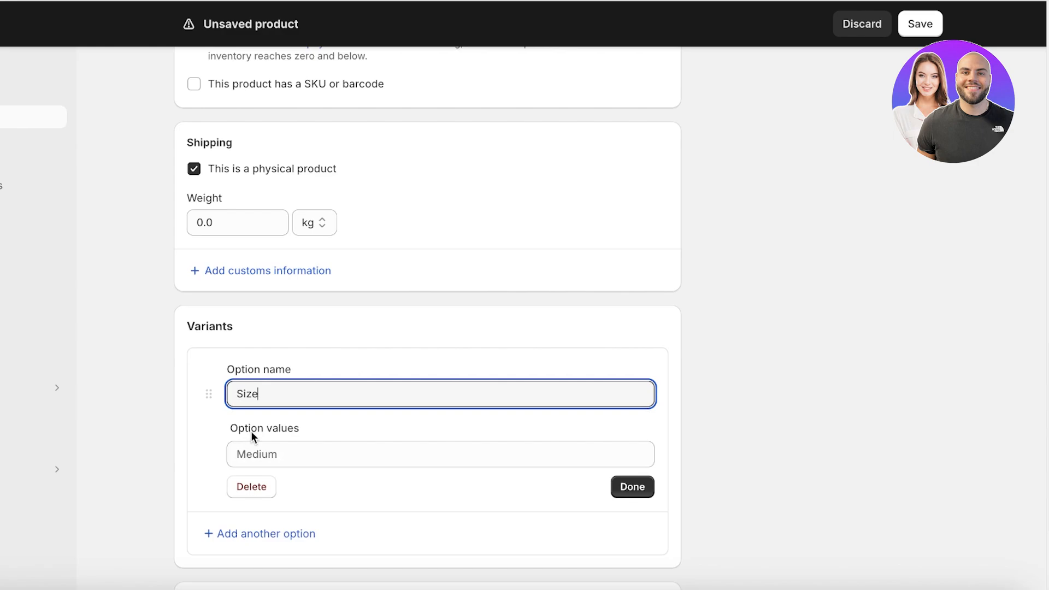
click(271, 455)
text(S)
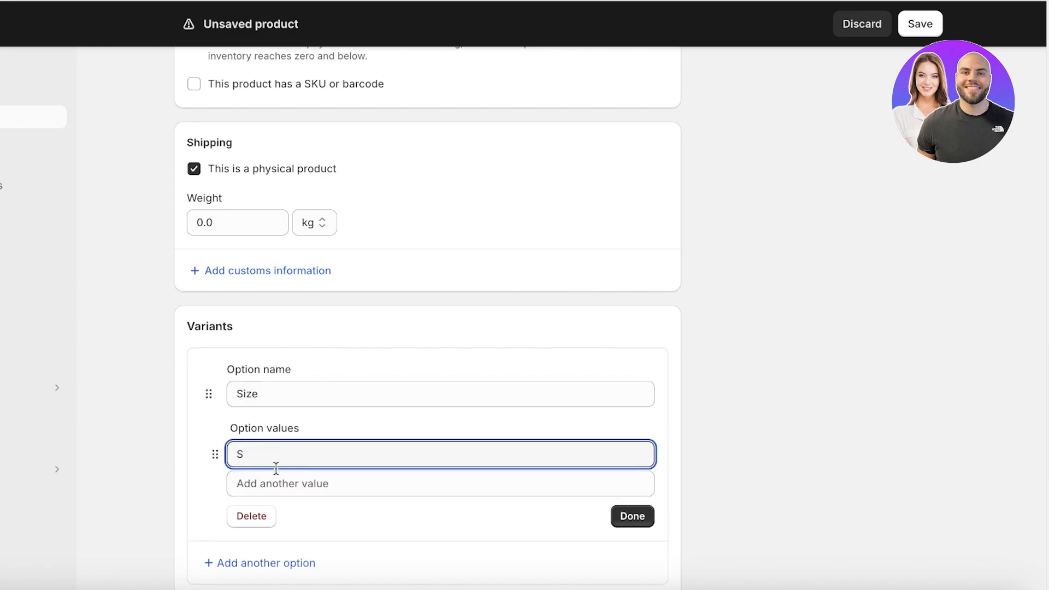
click(277, 482)
text(M)
click(277, 511)
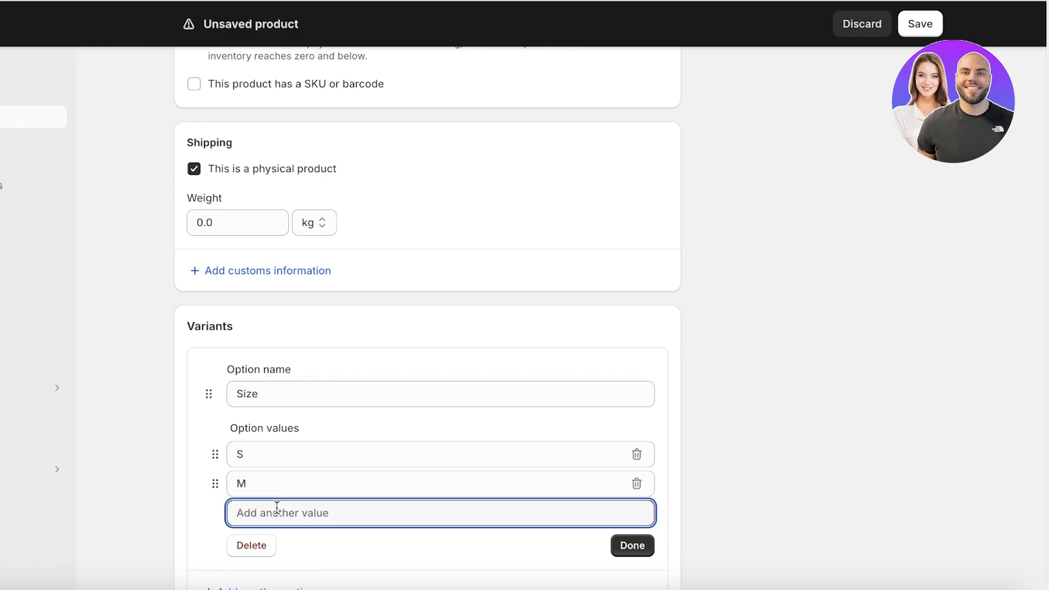
text(L)
click(785, 410)
scroll(855, 421, down, 2)
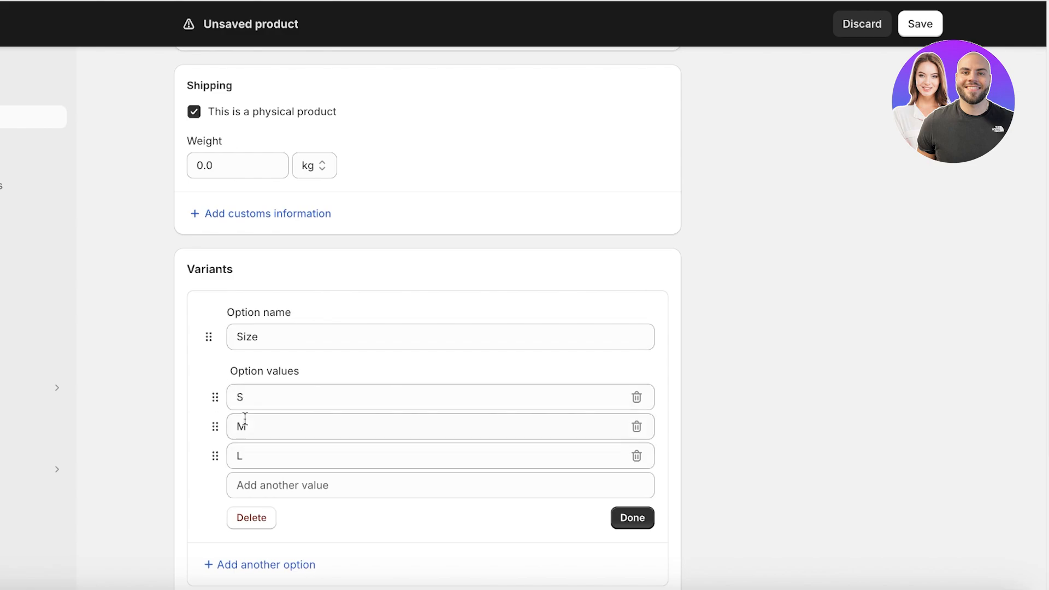
click(250, 399)
text(mall)
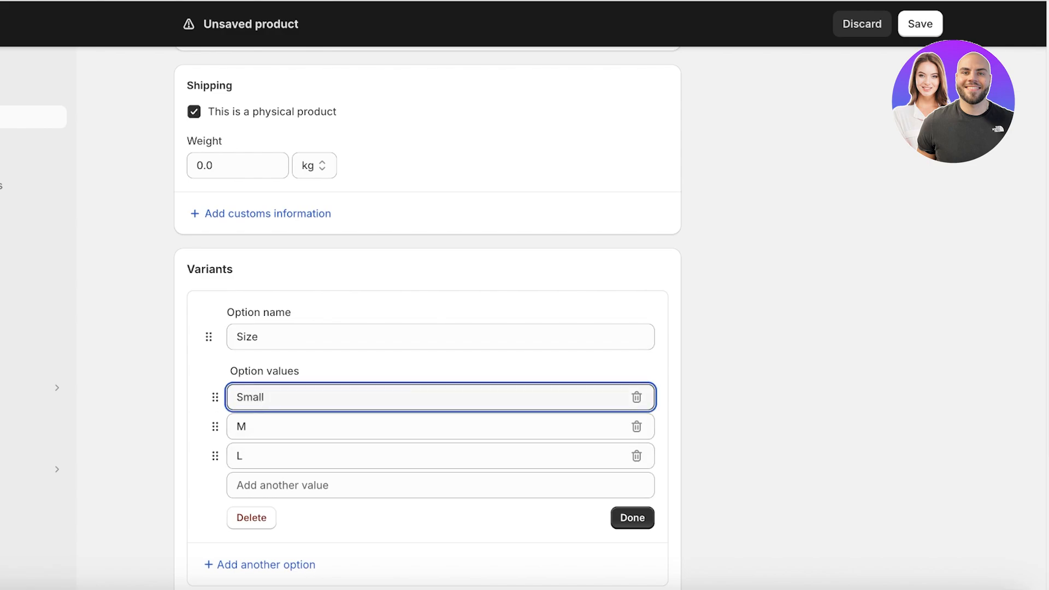
key(BackSpace)
key(BackSpace)
key(BackSpace)
key(BackSpace)
Step: Set available stock to 400 for size M and 600 for size L
scroll(635, 525, down, 8)
double_click(611, 281)
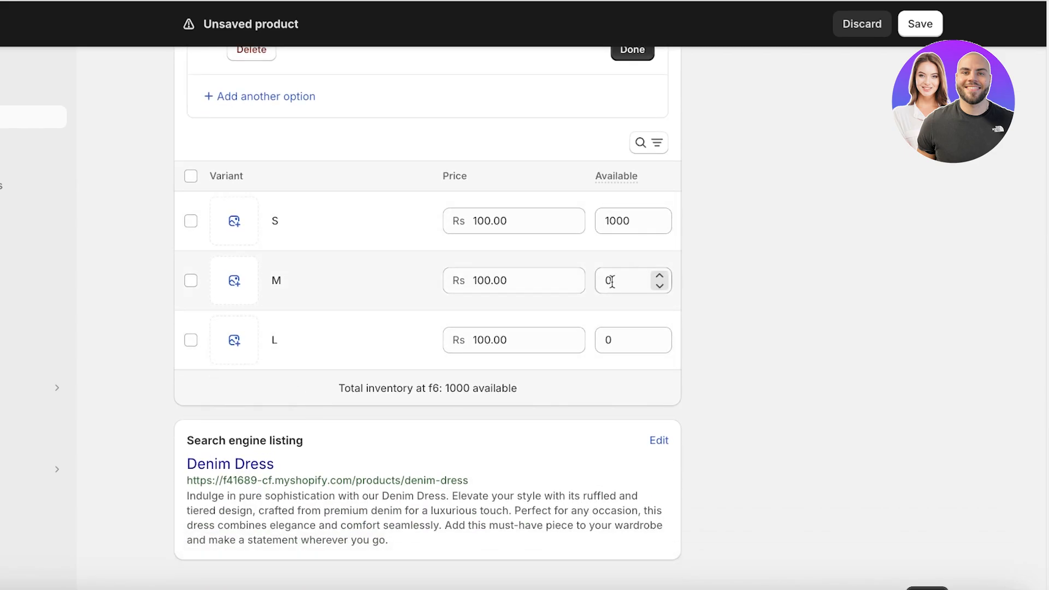
text(400)
double_click(611, 341)
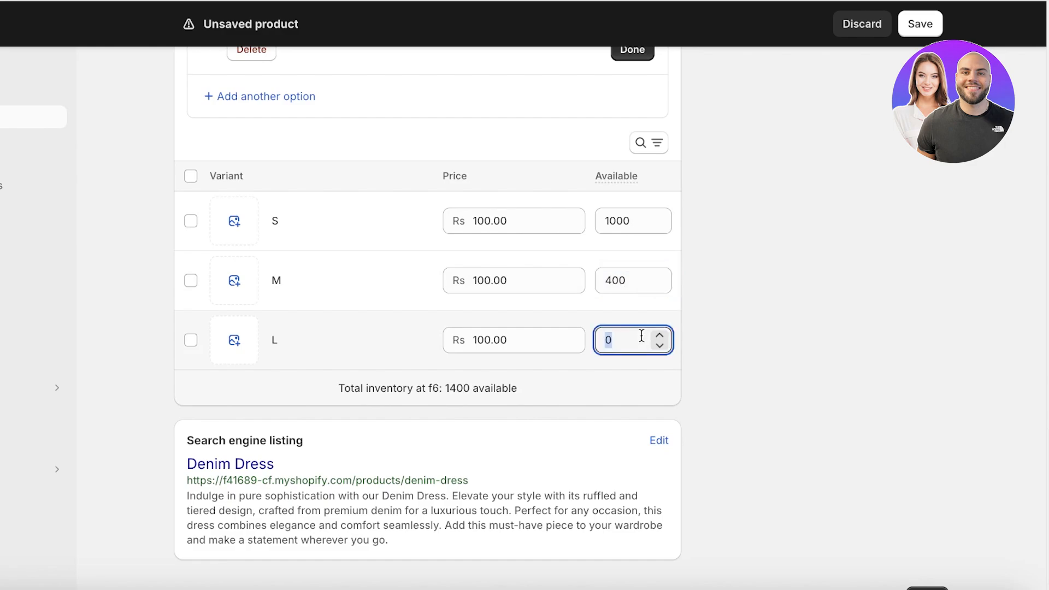
text(600)
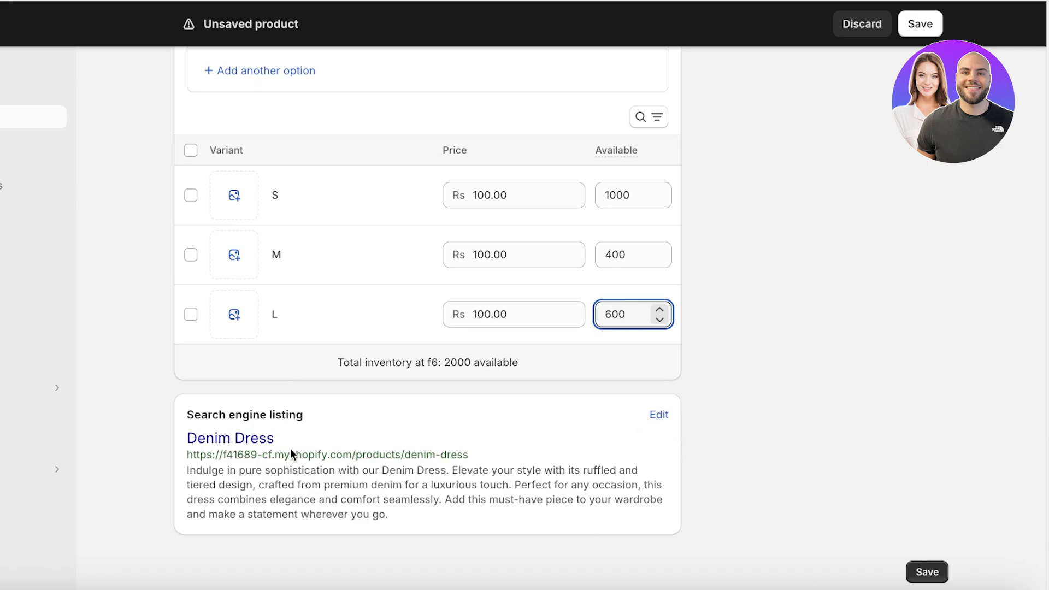
scroll(586, 218, up, 10)
scroll(585, 218, up, 10)
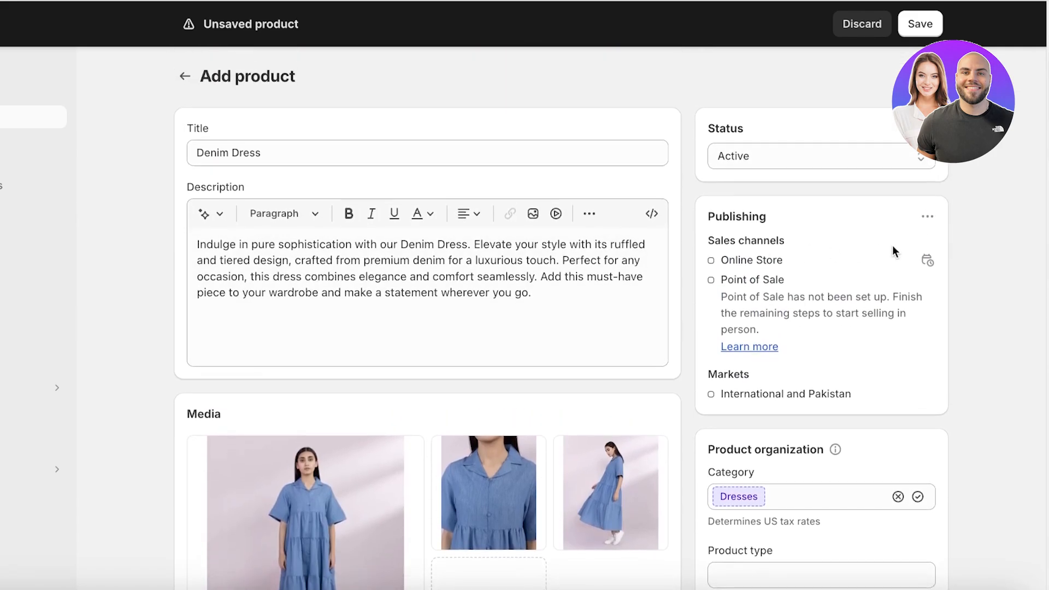
scroll(657, 229, down, 5)
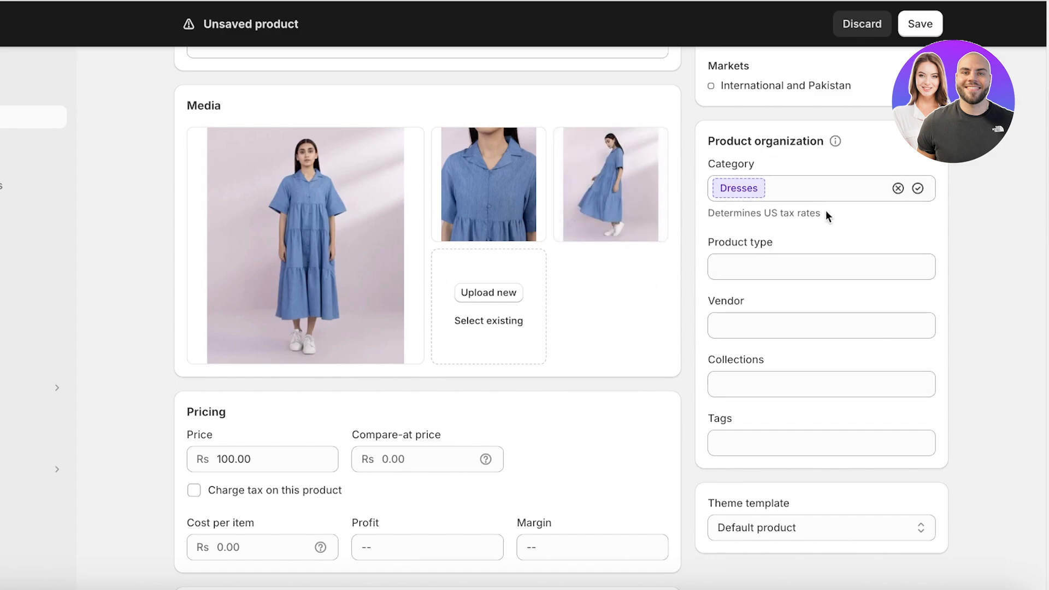
Step: Accept Dresses as the category, save Denim Dress, and return to the Products list
click(799, 259)
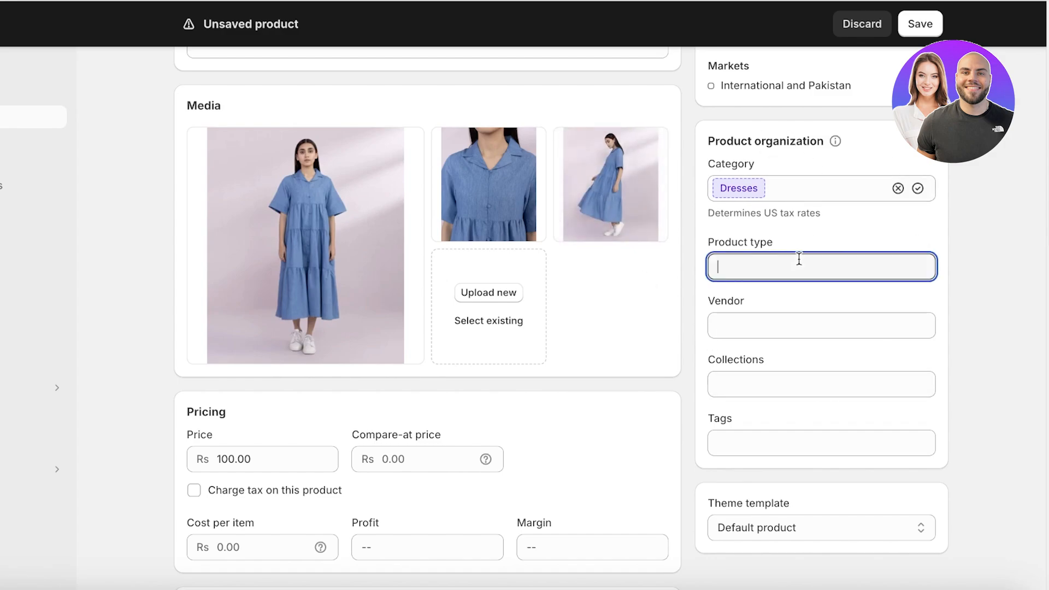
click(918, 188)
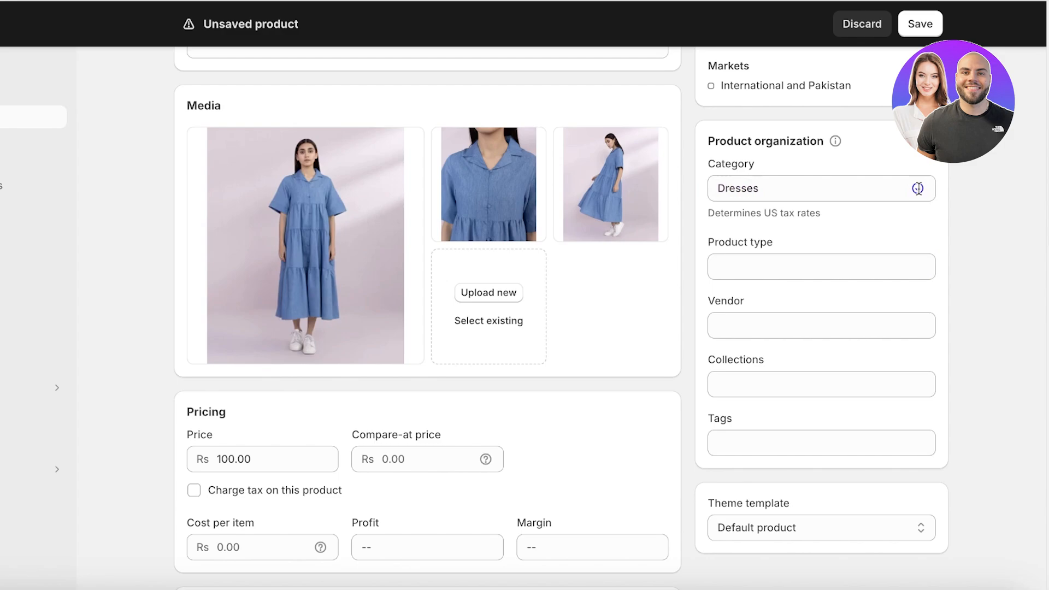
click(787, 260)
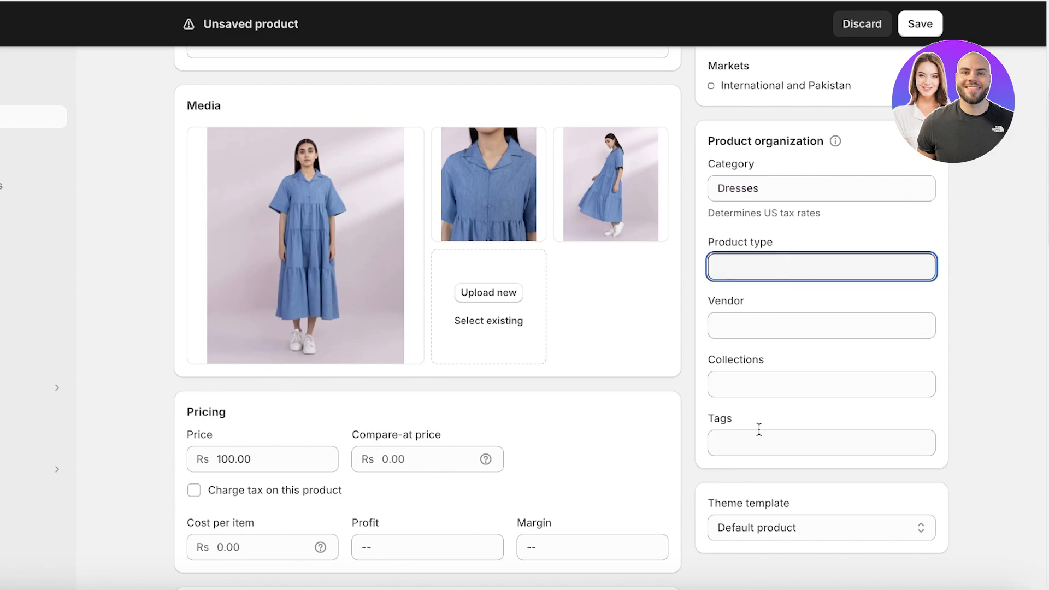
click(931, 32)
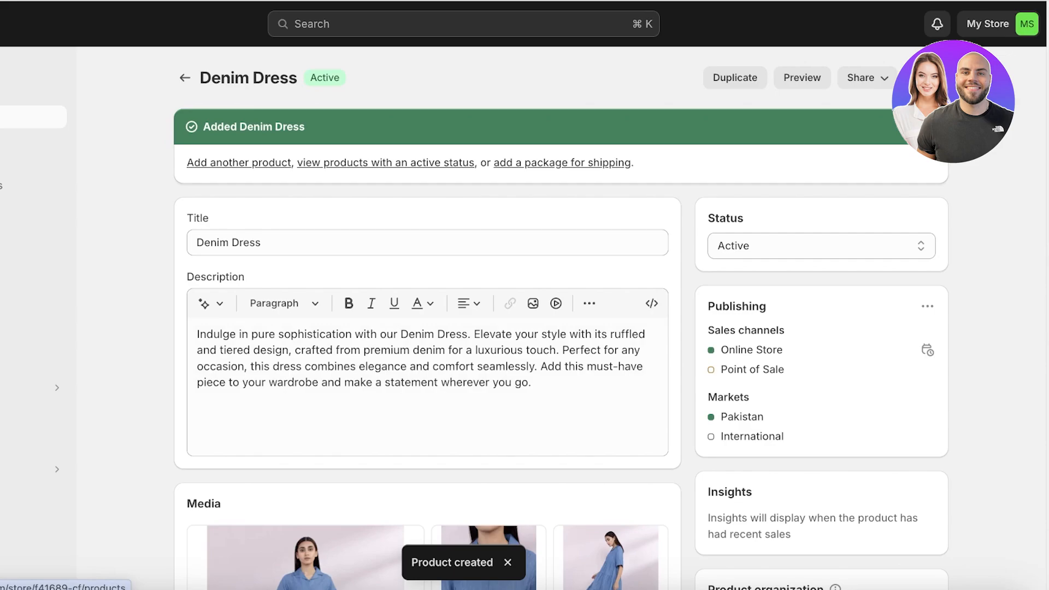
click(21, 117)
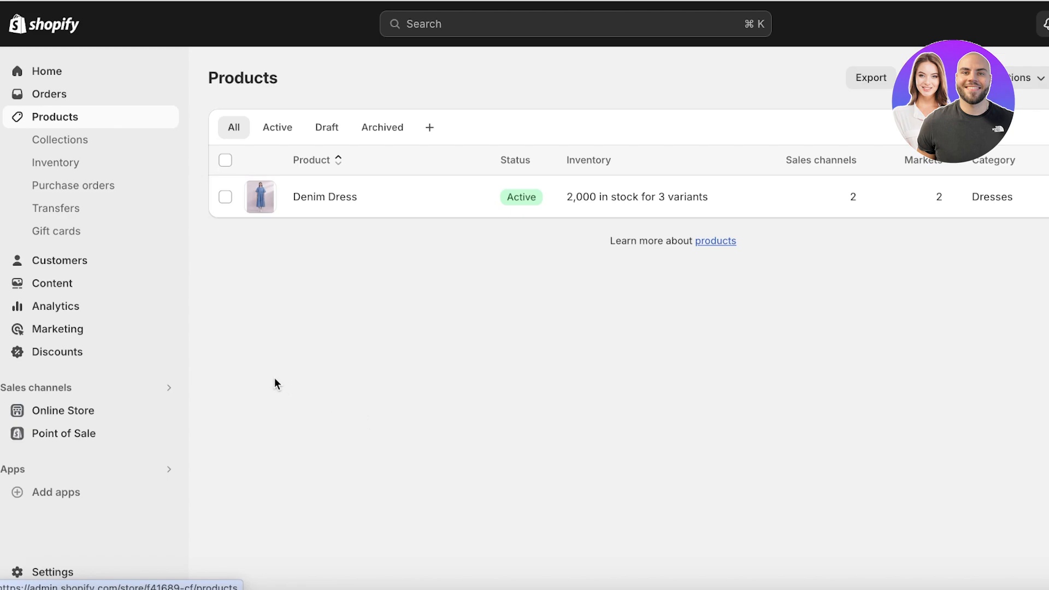
Step: Start a new collection titled 'Dresses'
click(97, 151)
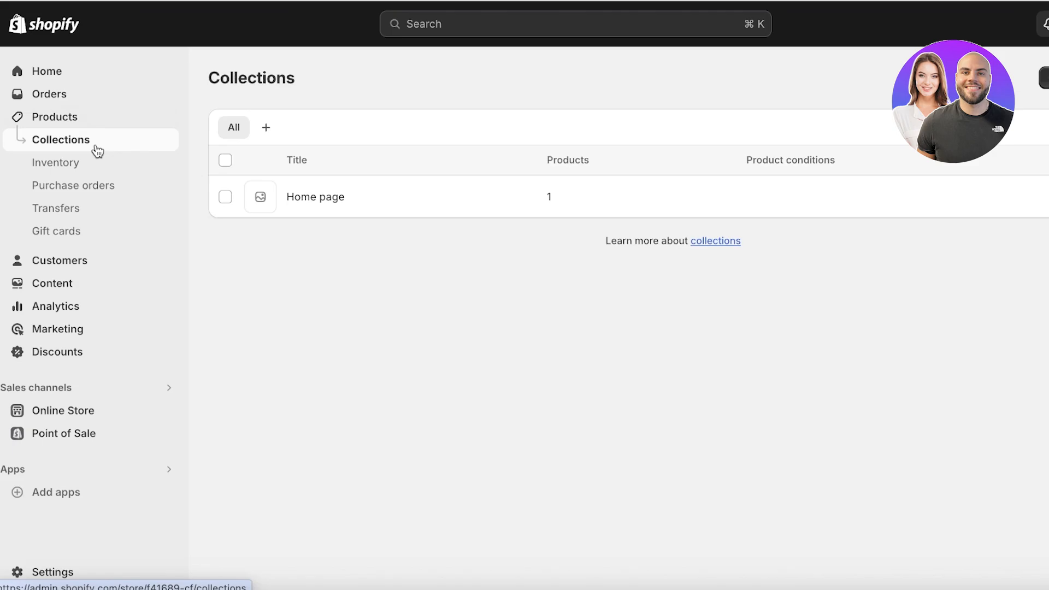
click(1044, 77)
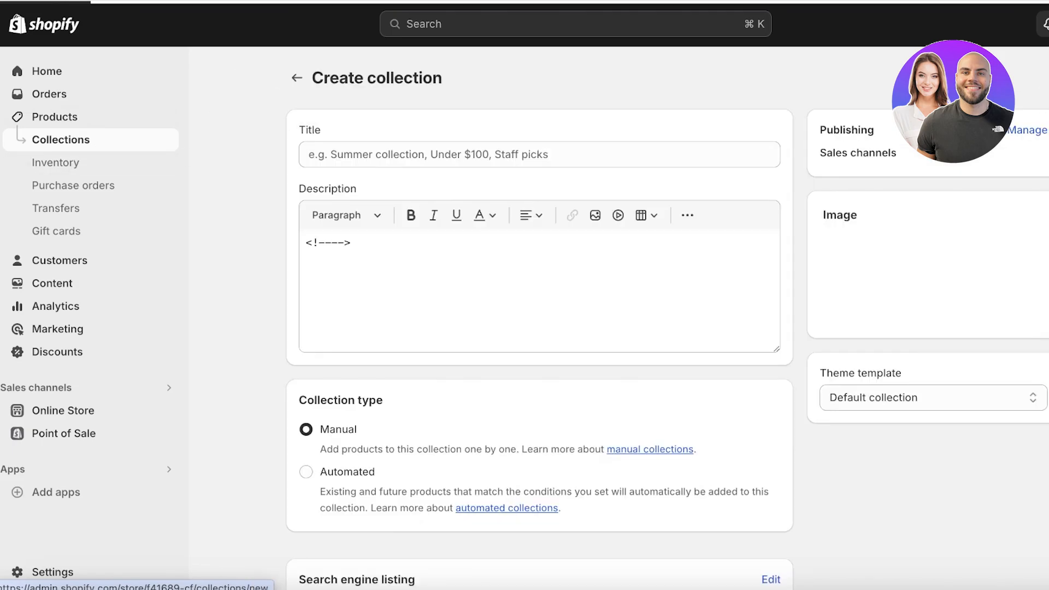
click(707, 147)
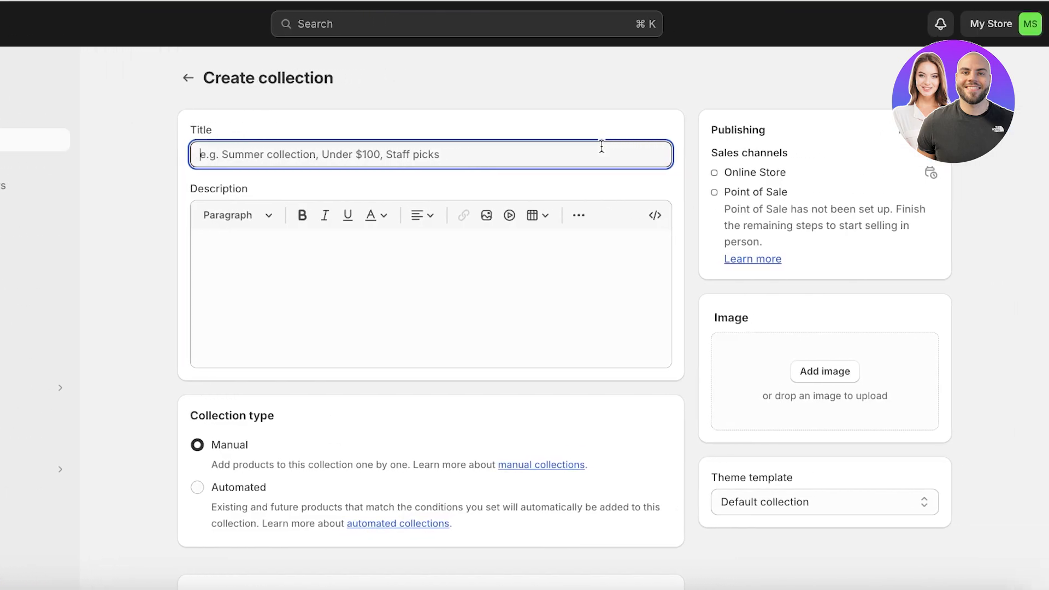
text(Dresses)
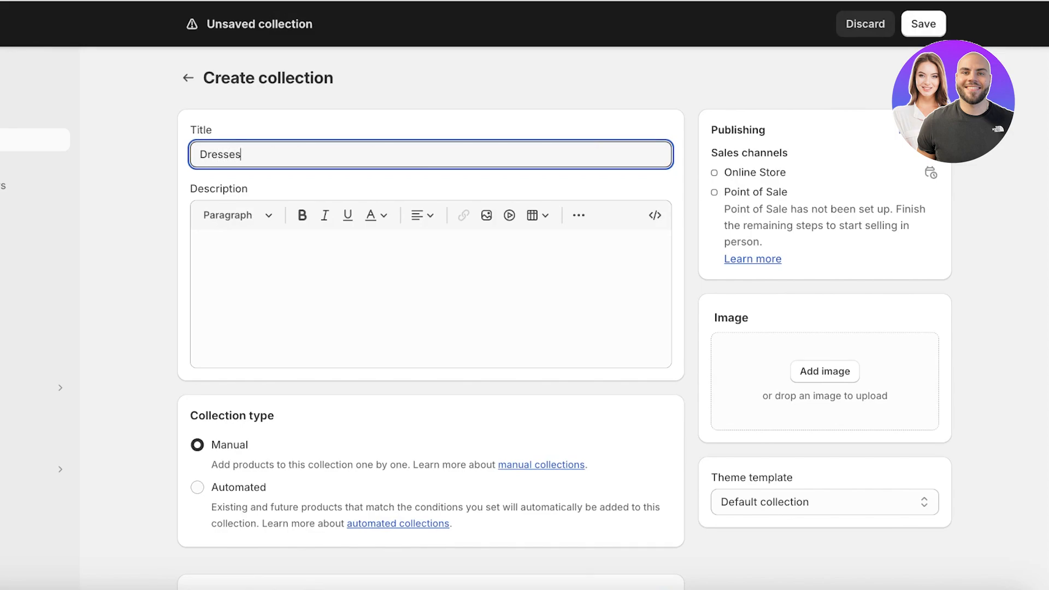
scroll(526, 258, down, 1)
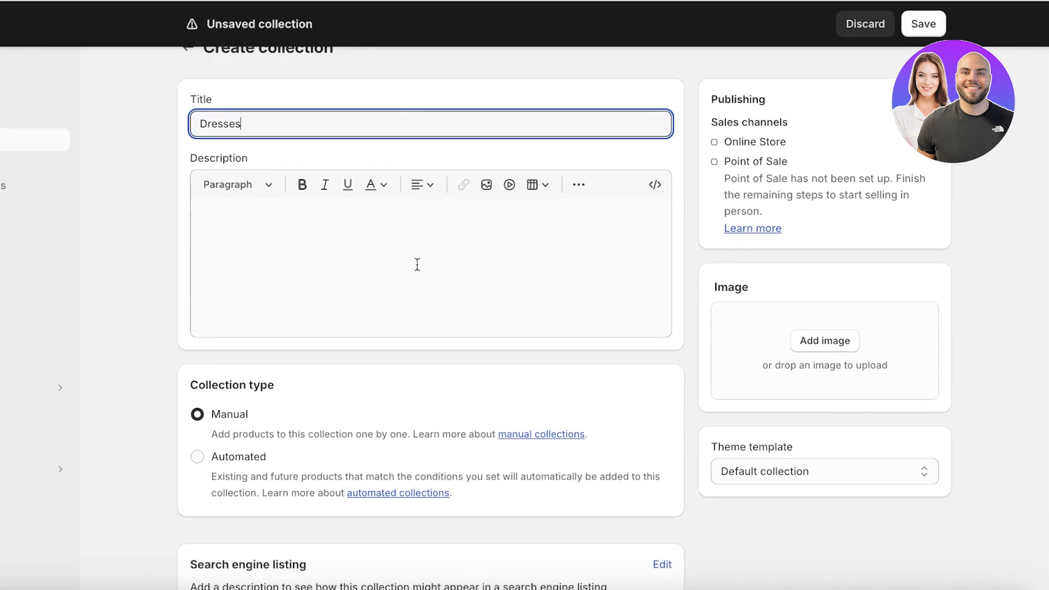
click(294, 261)
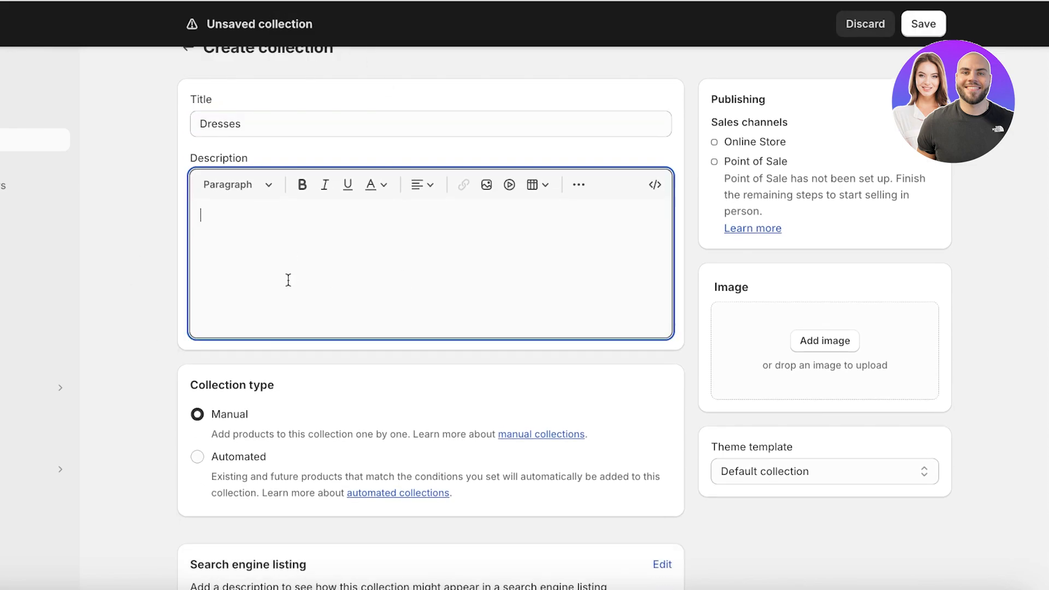
scroll(202, 426, down, 2)
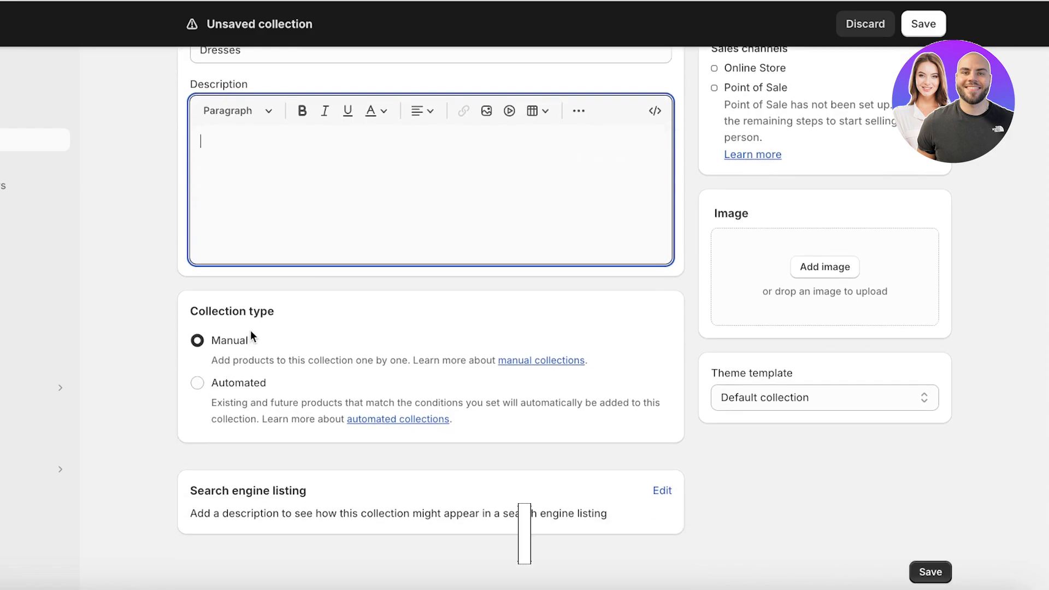
click(251, 327)
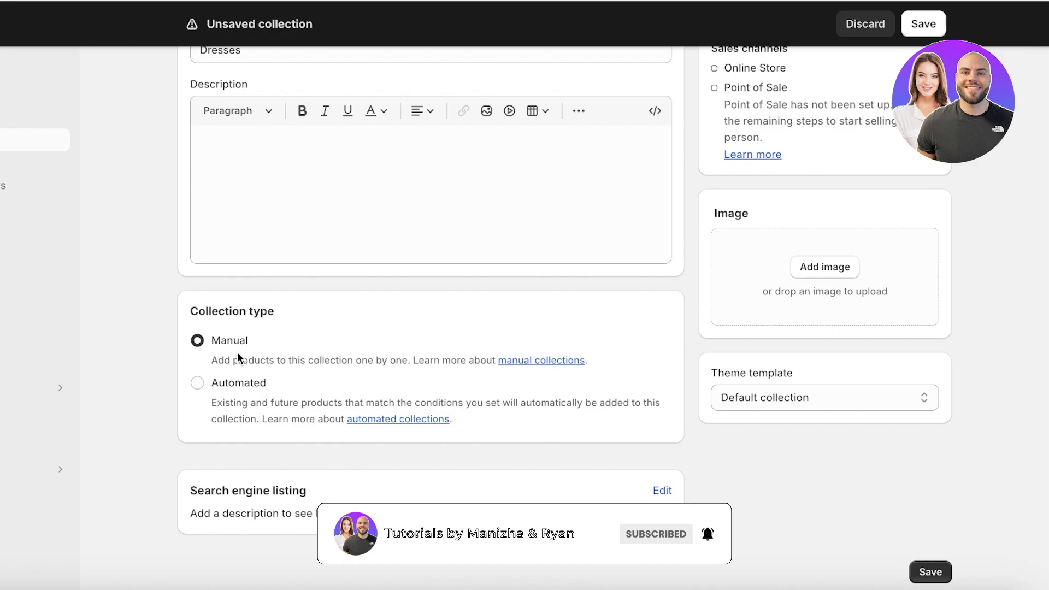
scroll(237, 354, up, 1)
scroll(237, 355, up, 2)
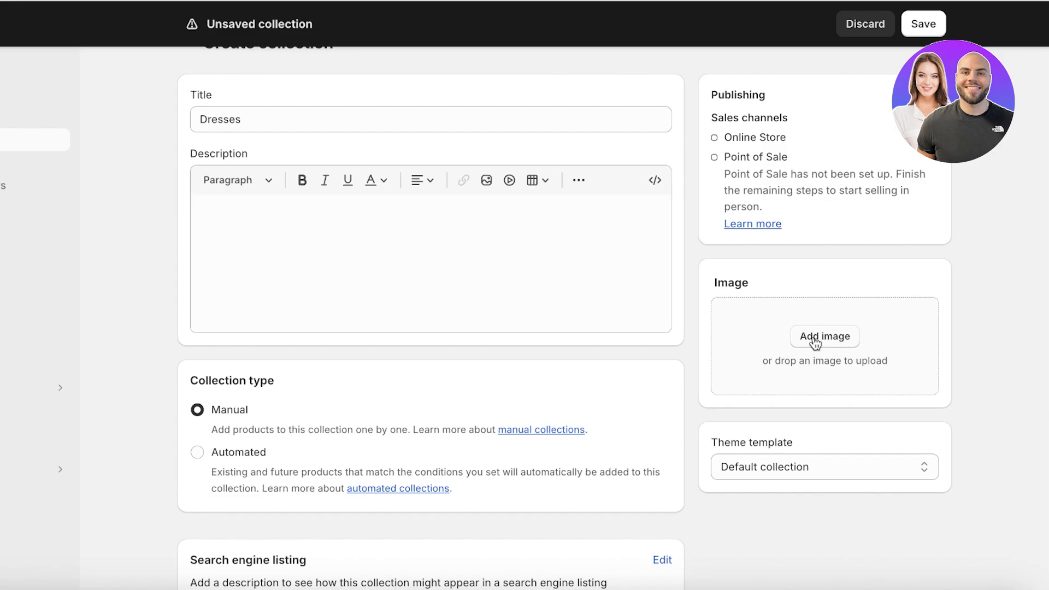
Step: Set WESTTOP03306_1.webp as the collection image, save it, and return to Products
click(841, 345)
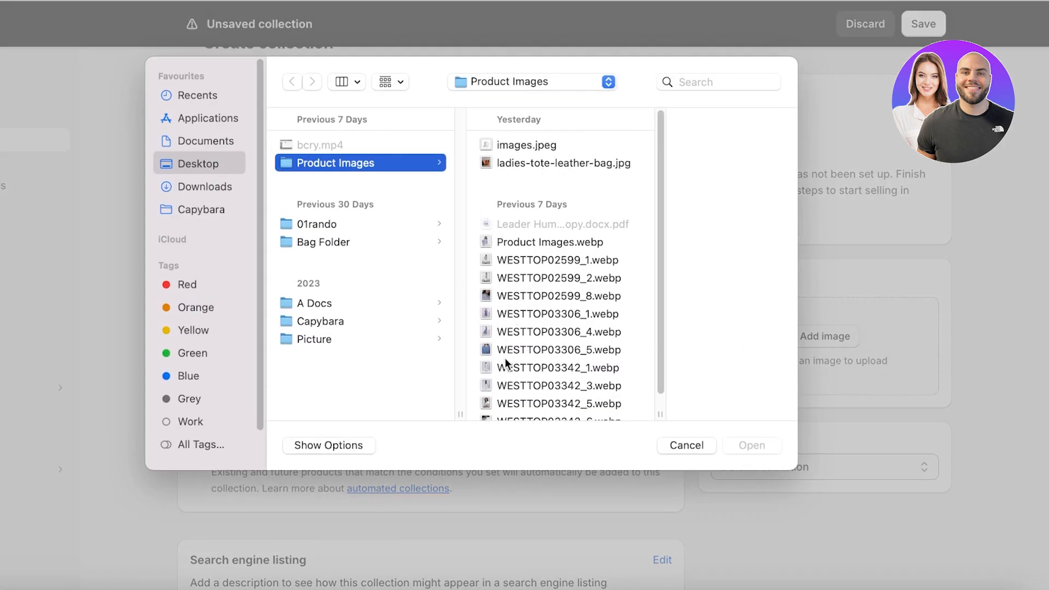
click(508, 316)
click(734, 444)
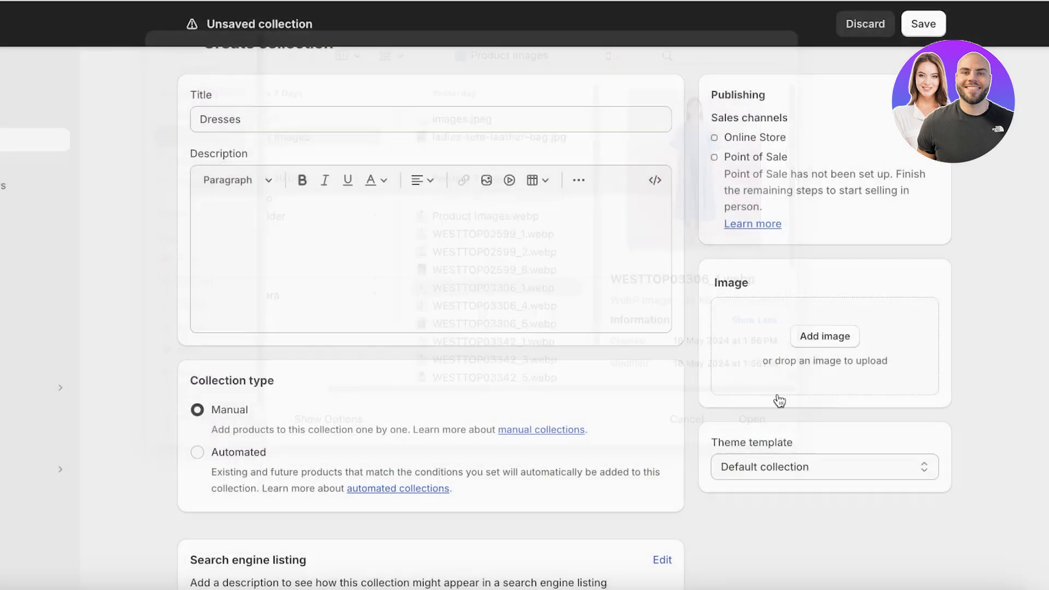
scroll(805, 382, down, 2)
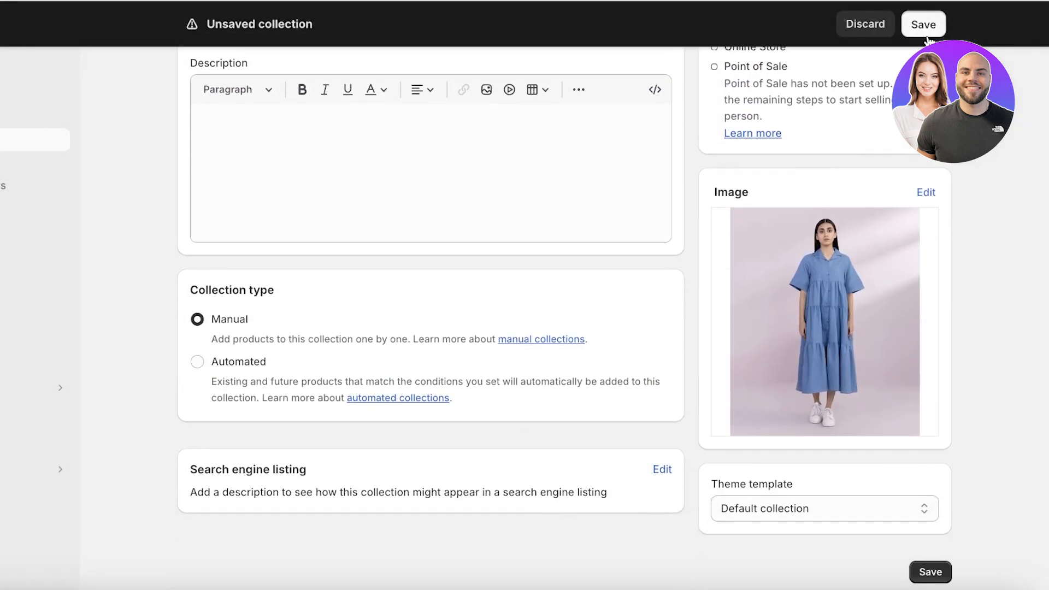
click(927, 34)
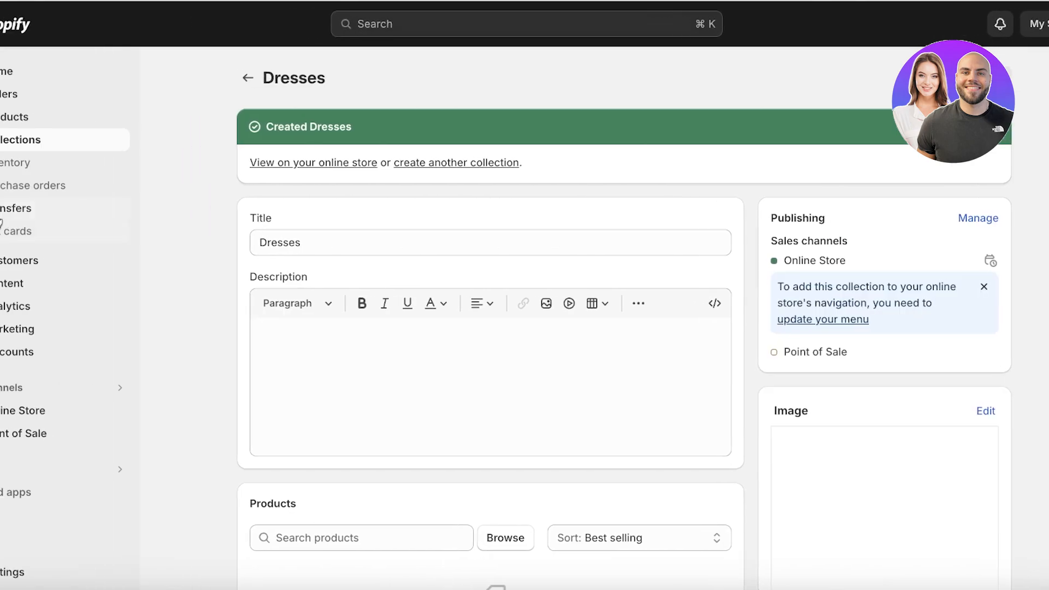
click(30, 119)
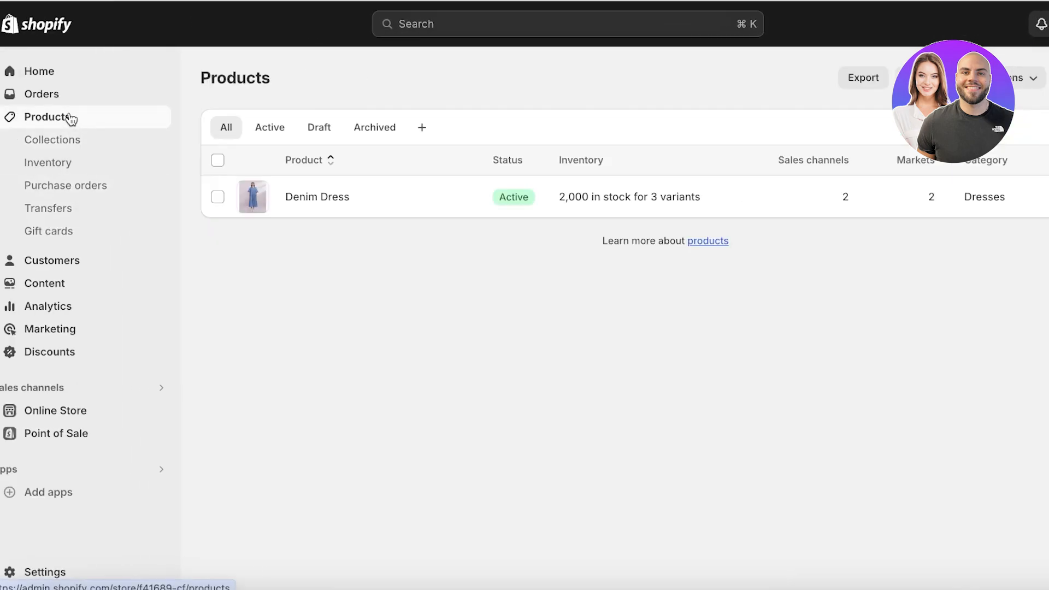
Step: Add Denim Dress to the Dresses collection alongside Home page and save it
click(737, 212)
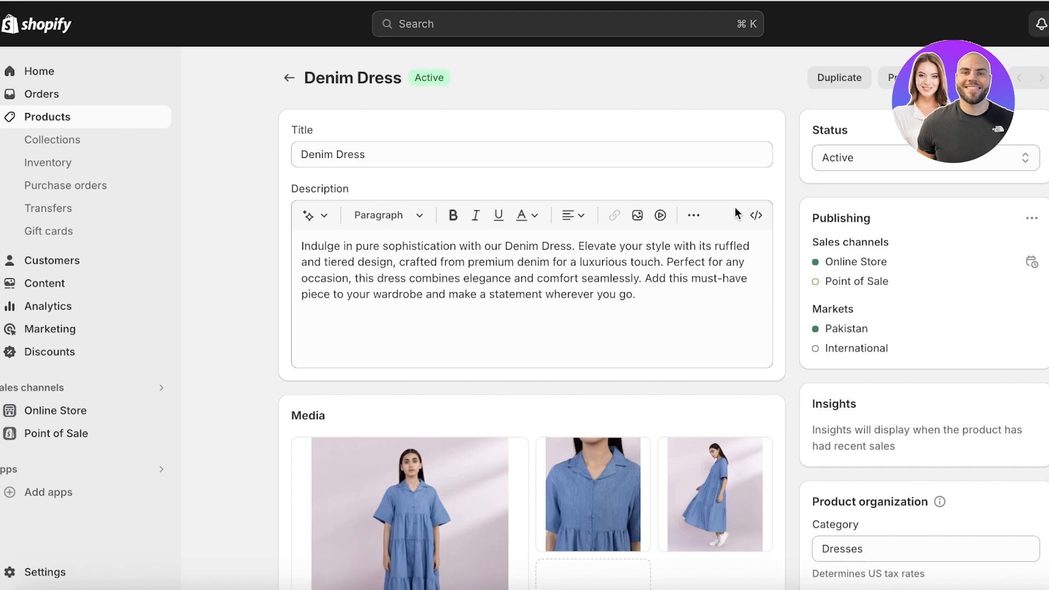
scroll(742, 218, down, 7)
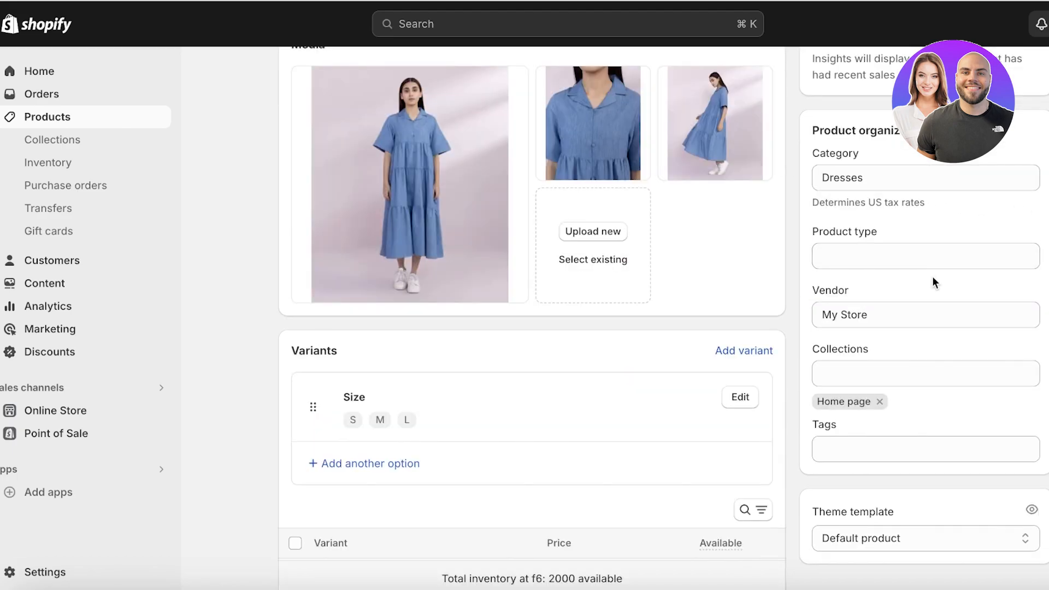
click(909, 362)
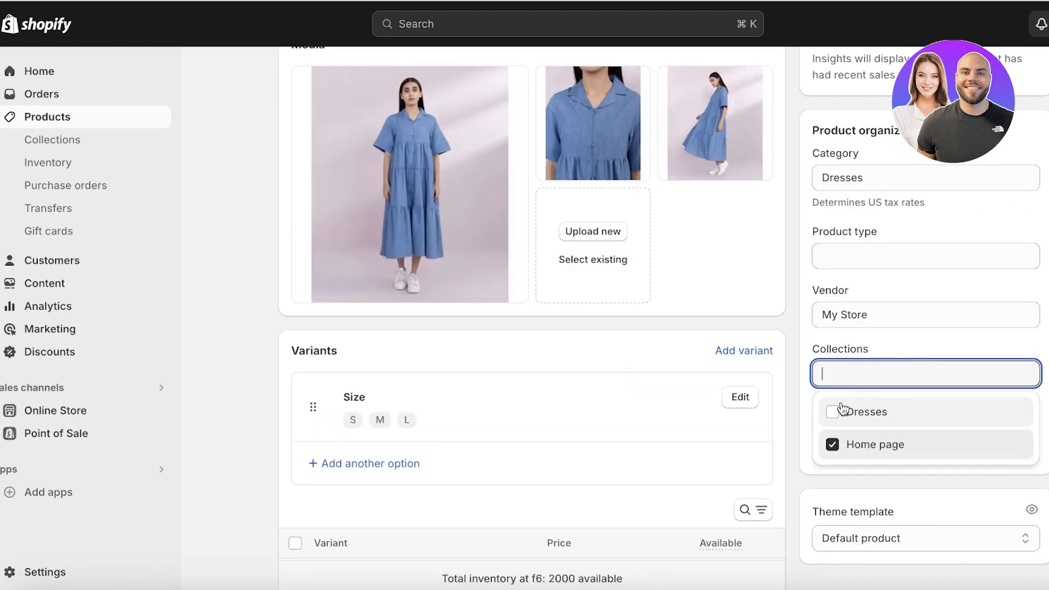
click(832, 414)
click(984, 390)
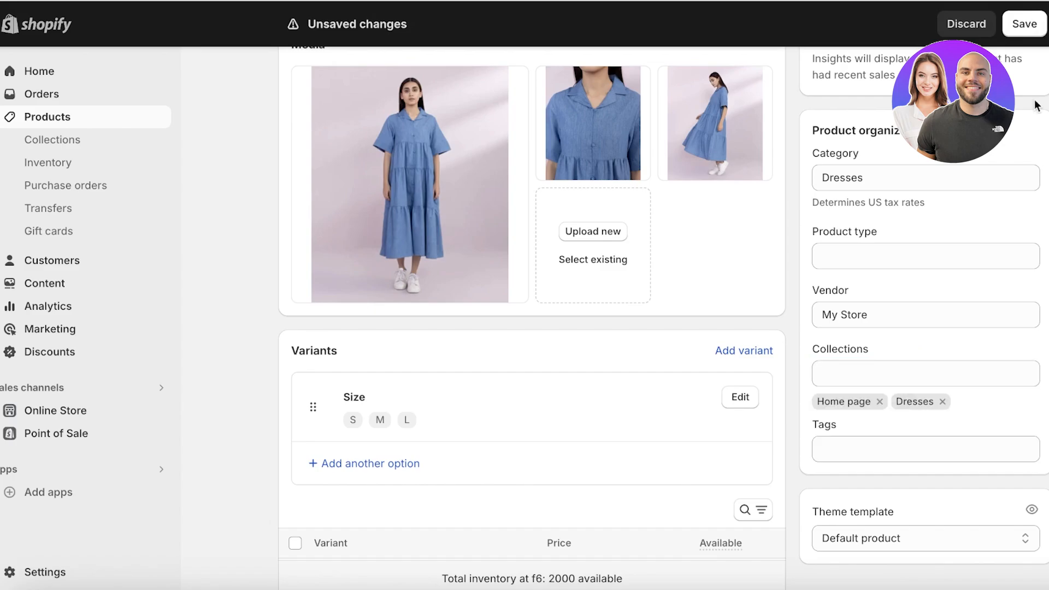
click(1031, 26)
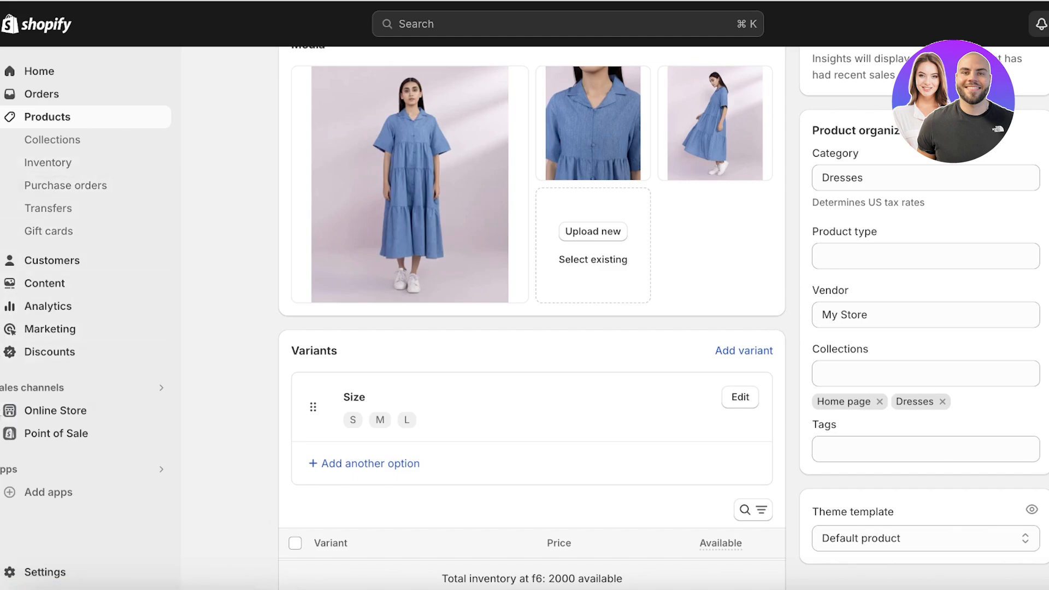
Step: Open the live Dawn theme in the theme editor from Online Store > Themes
click(17, 415)
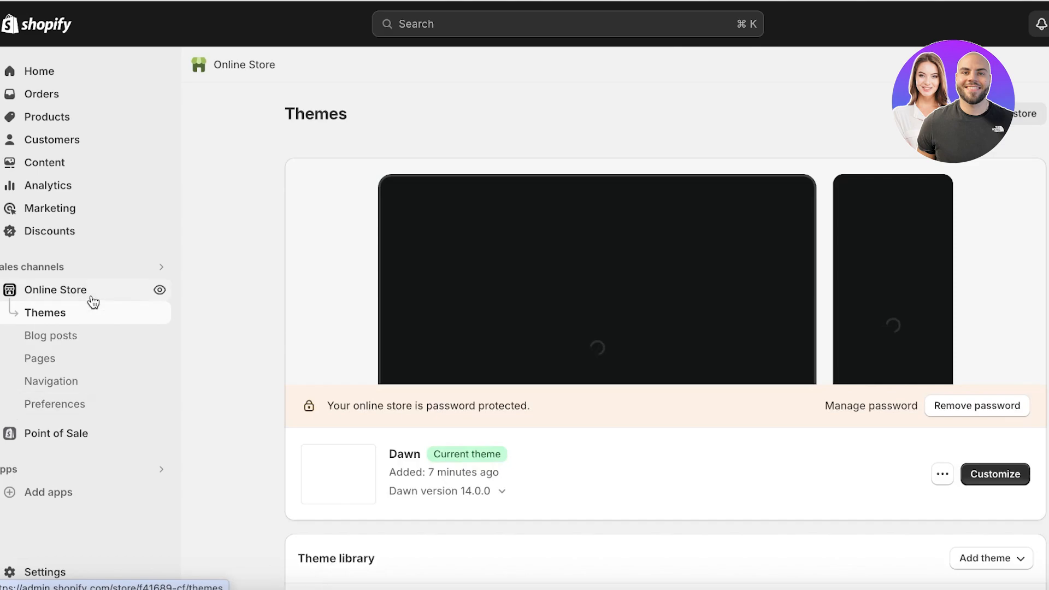
scroll(355, 407, down, 2)
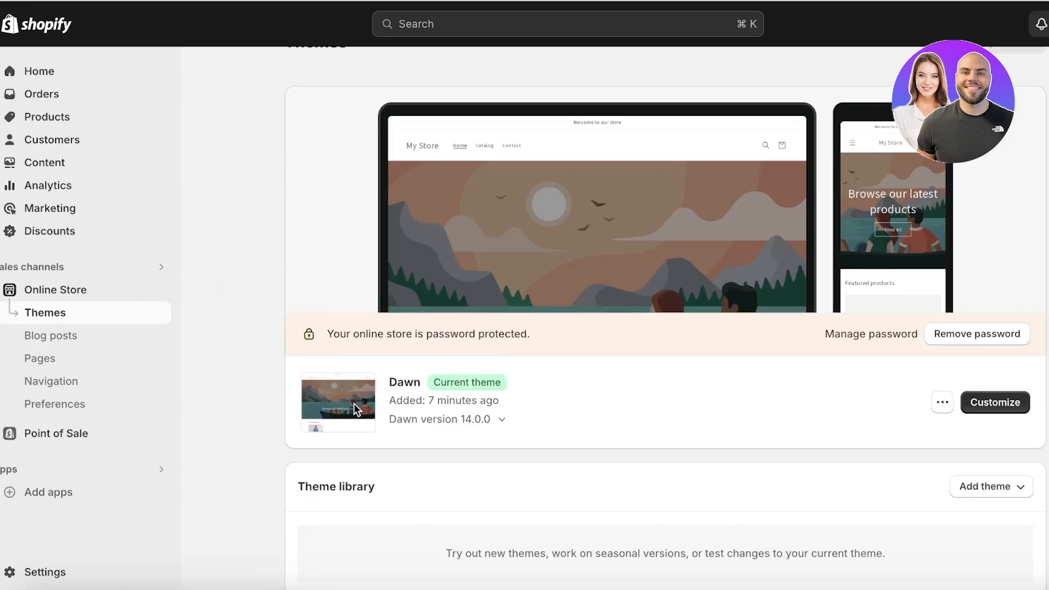
click(1002, 403)
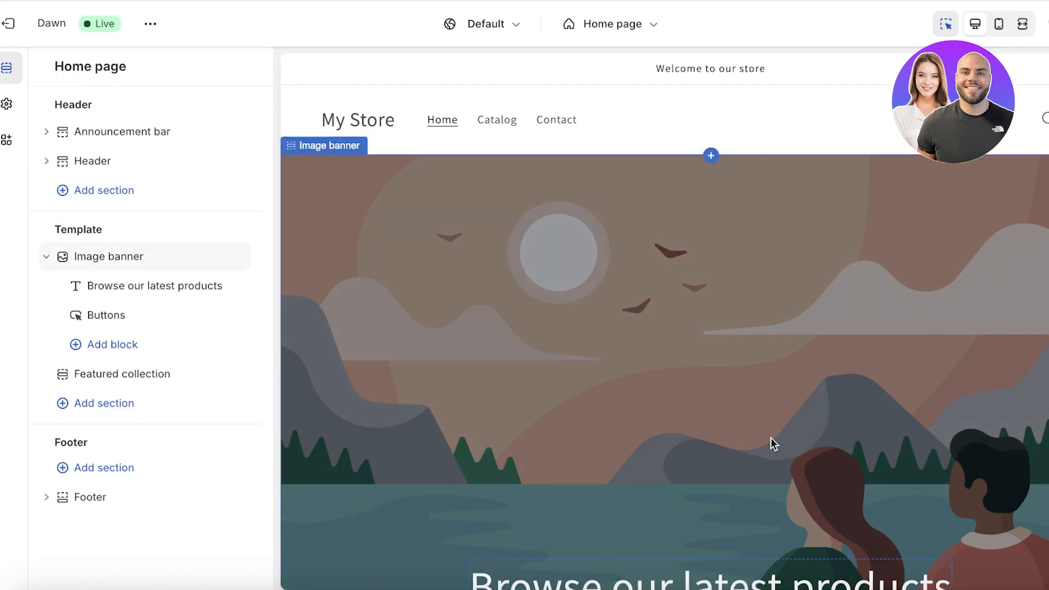
Step: Upload the background-removed pink and teal florist logo PNG from 01rando as the store logo
click(6, 105)
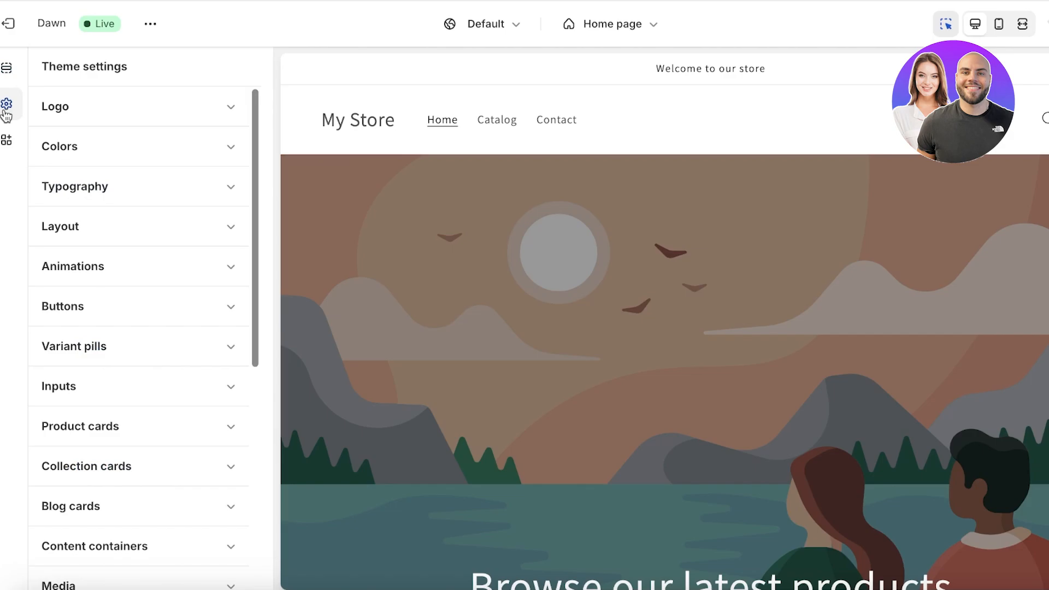
click(82, 113)
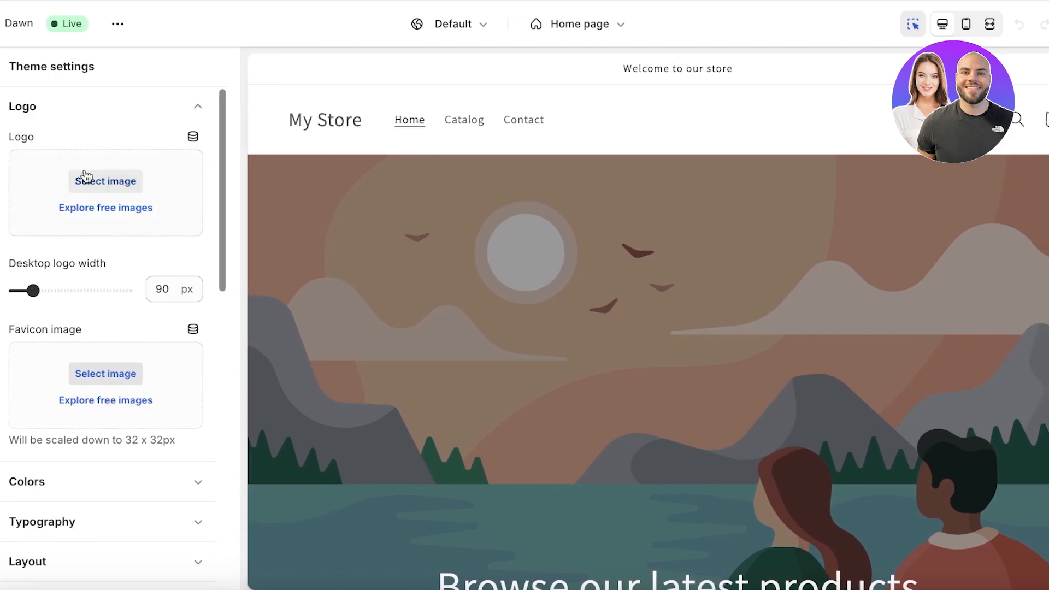
click(89, 180)
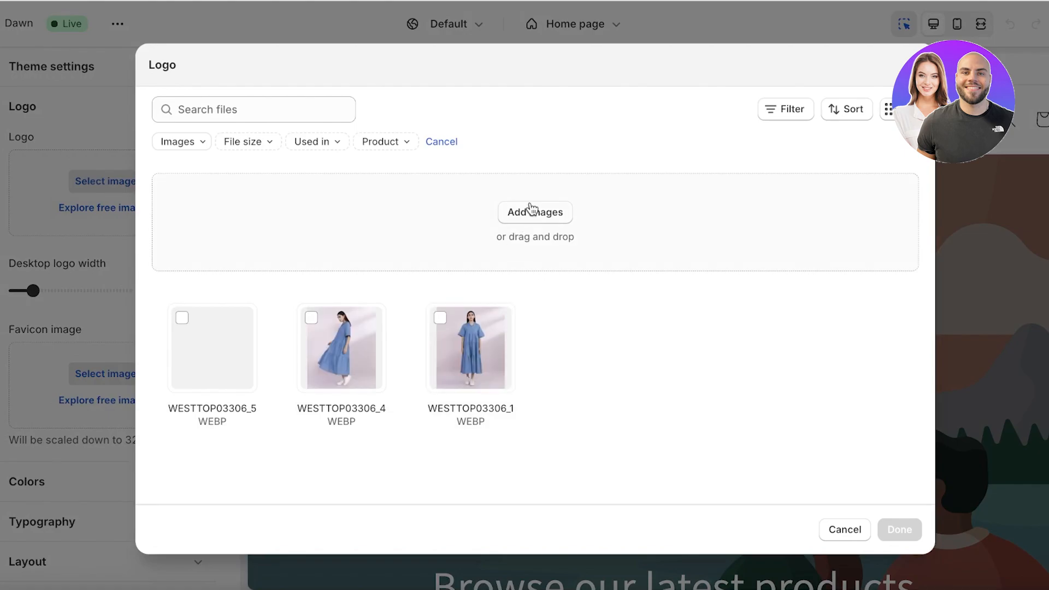
click(530, 203)
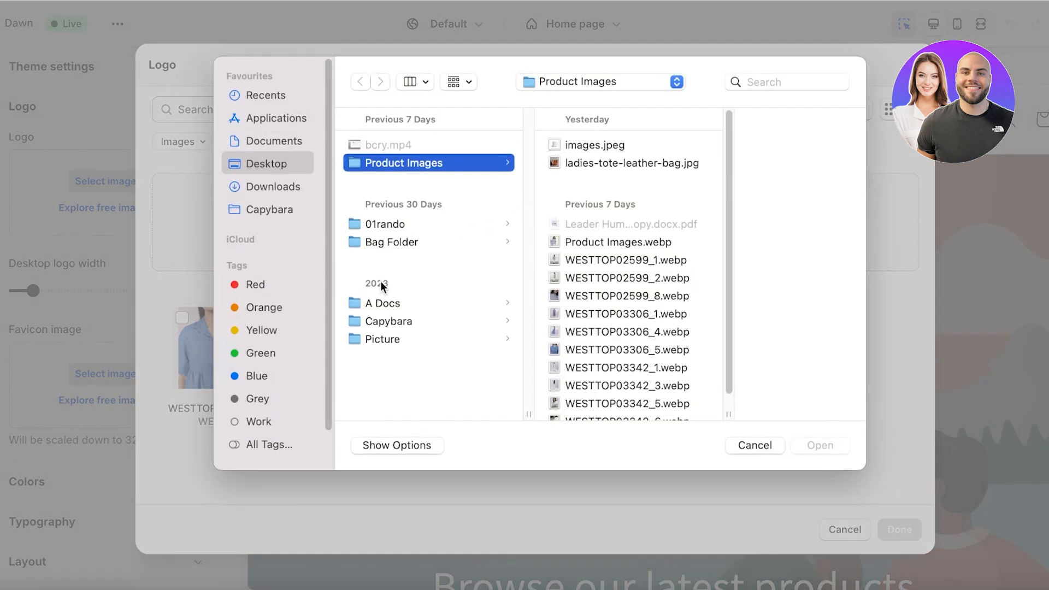
click(379, 224)
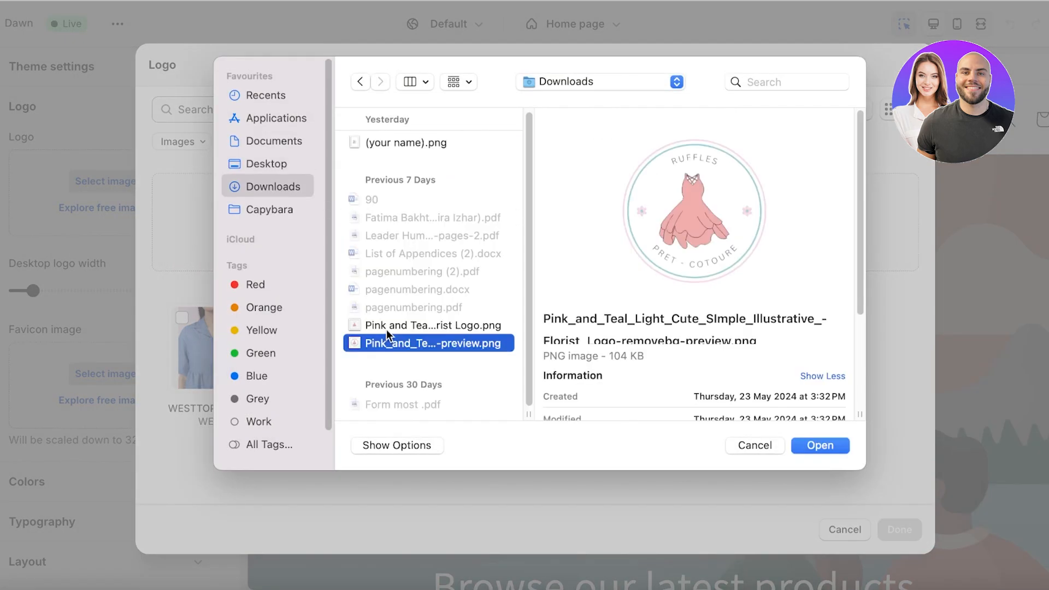
click(386, 329)
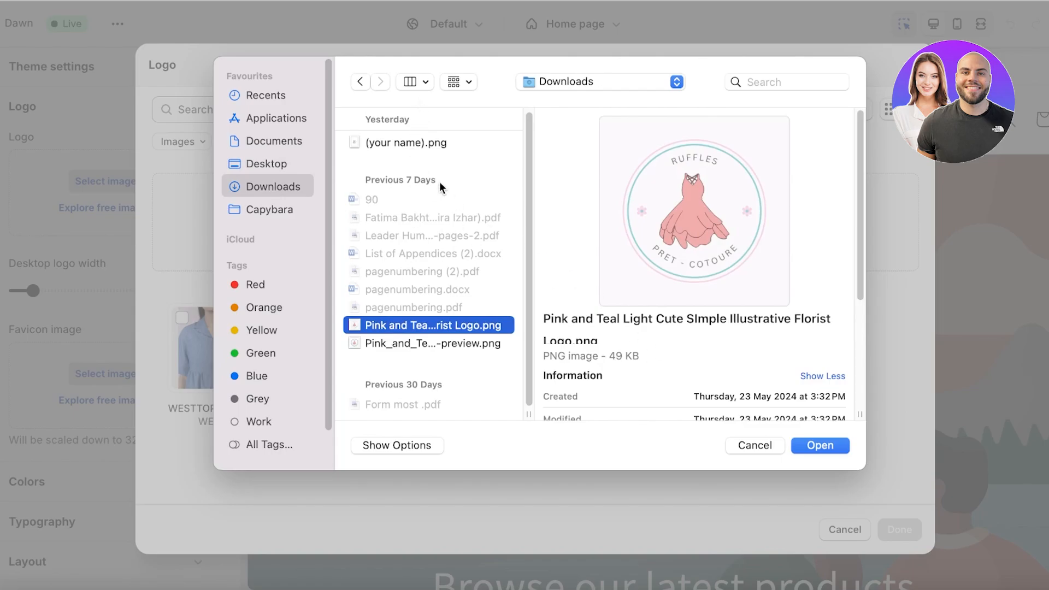
click(417, 344)
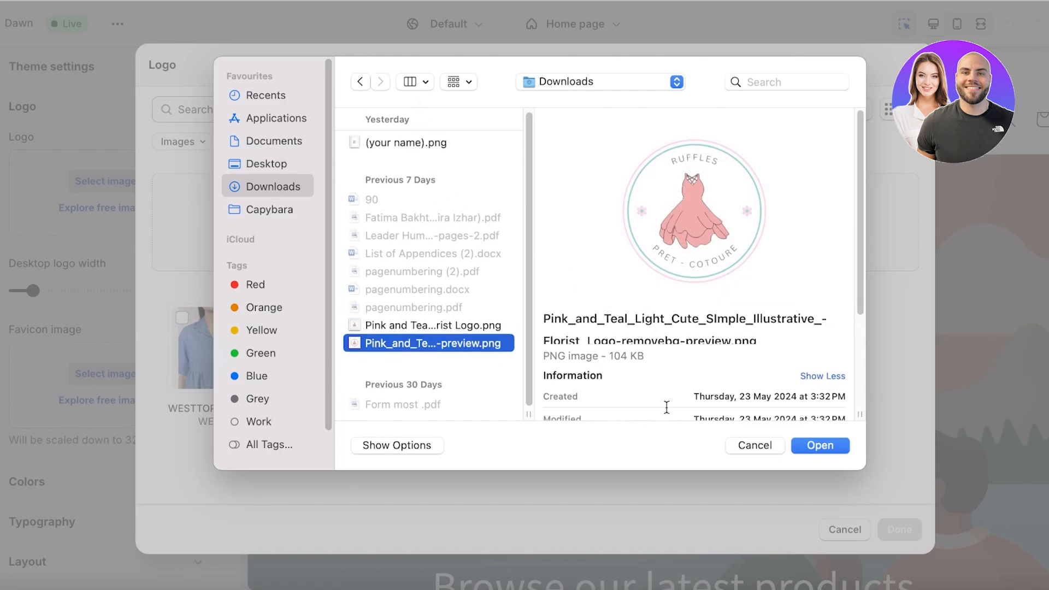
click(841, 447)
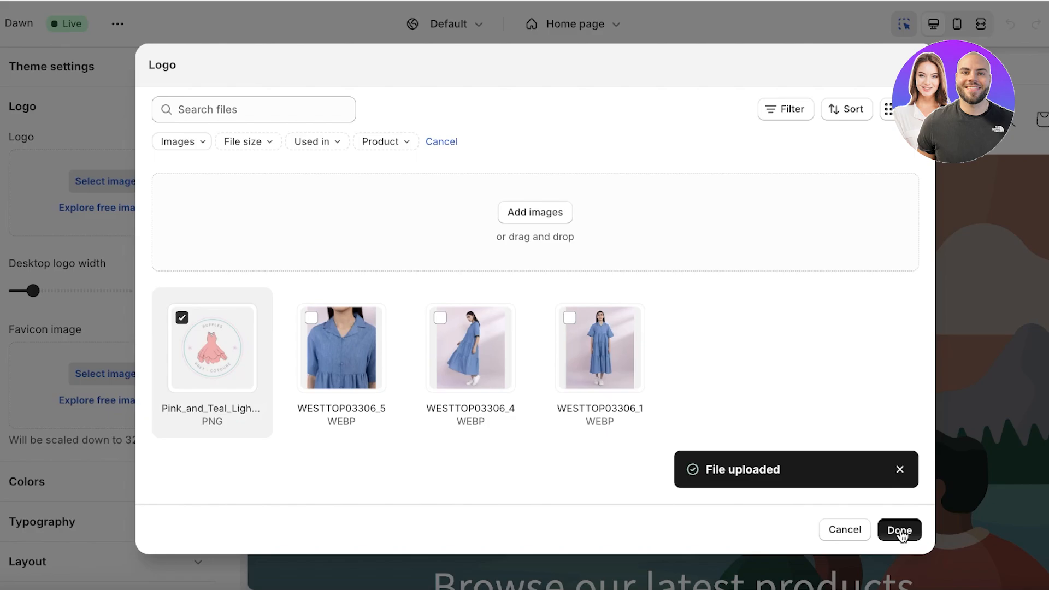
click(899, 529)
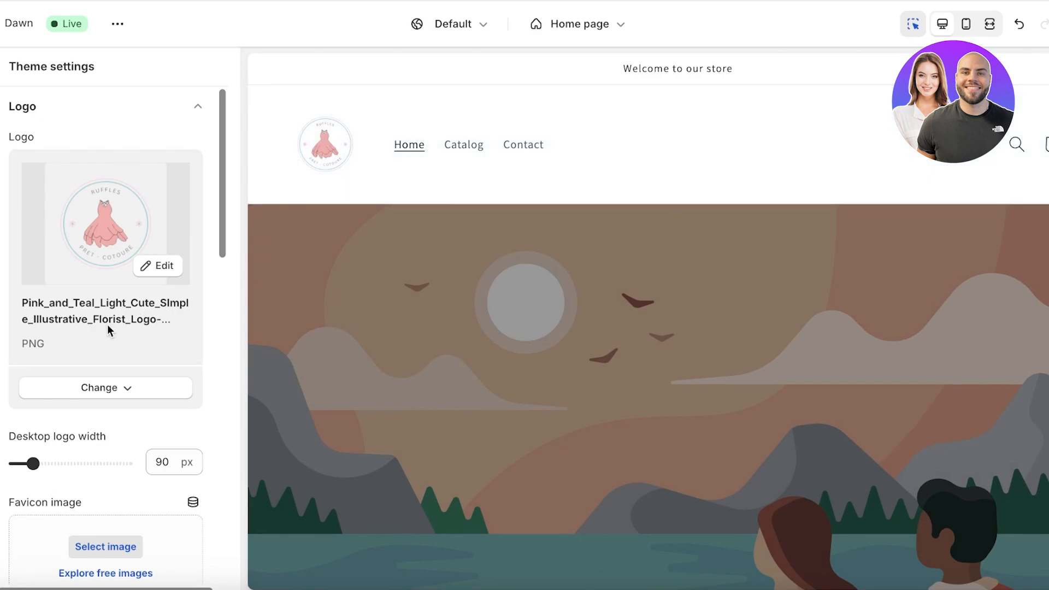
Step: Adjust the desktop logo width slider until it reads 80 px
scroll(100, 333, down, 1)
scroll(68, 416, down, 1)
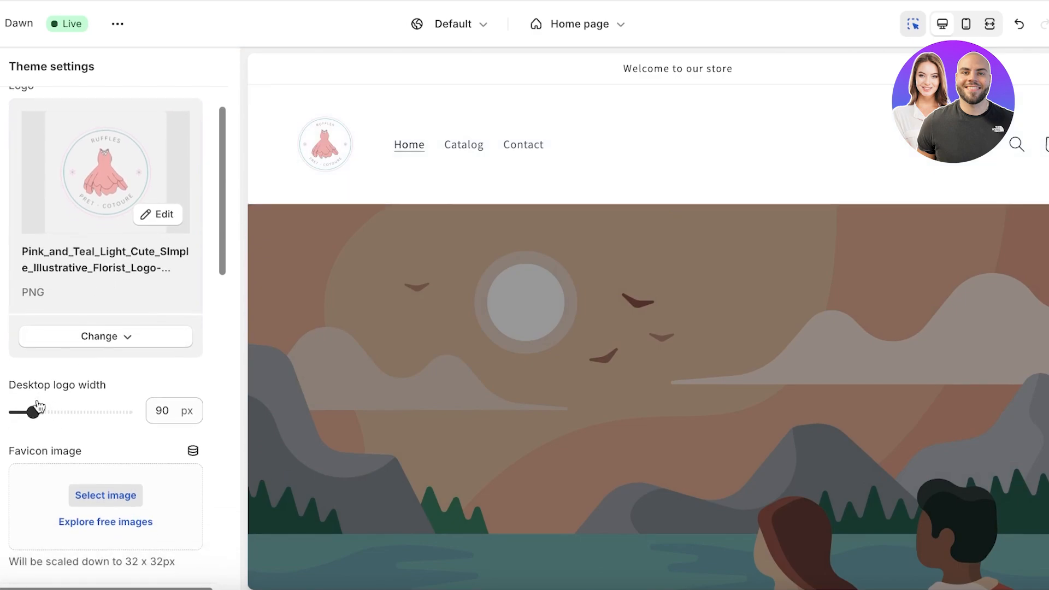
drag(37, 407, 91, 411)
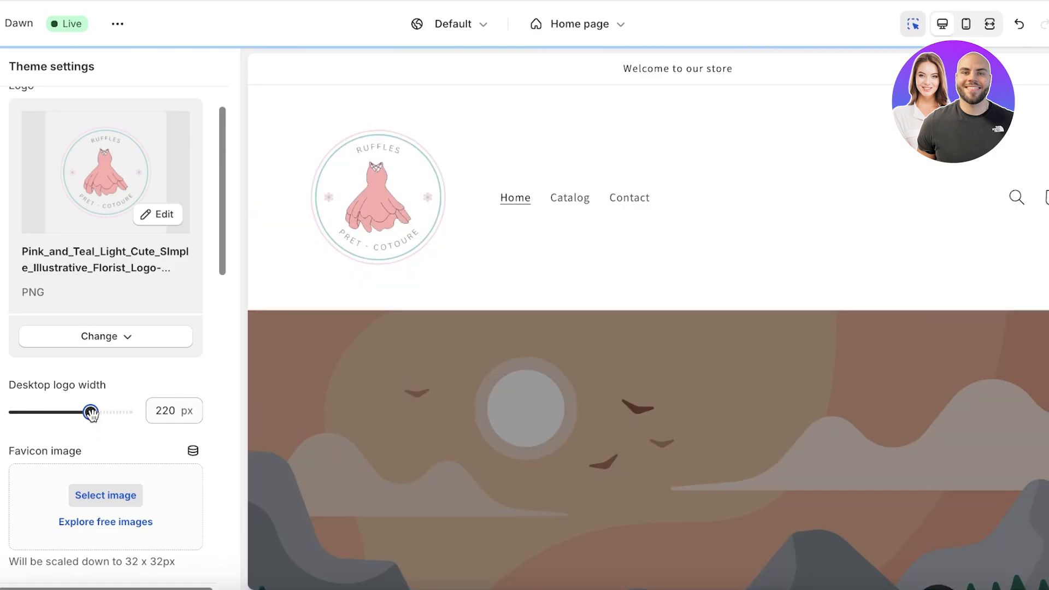
drag(90, 413, 50, 412)
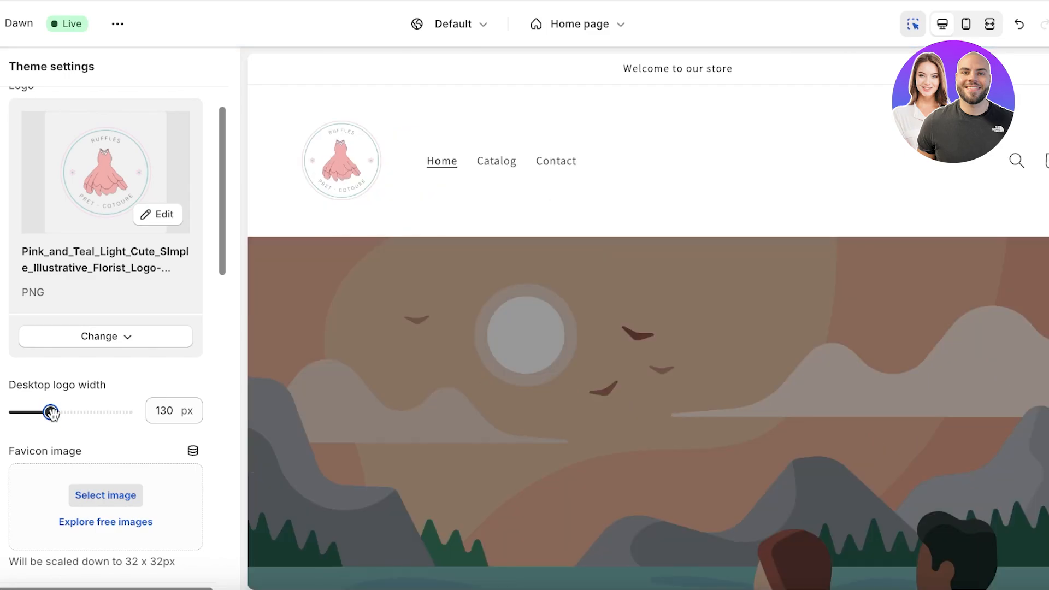
drag(51, 413, 27, 414)
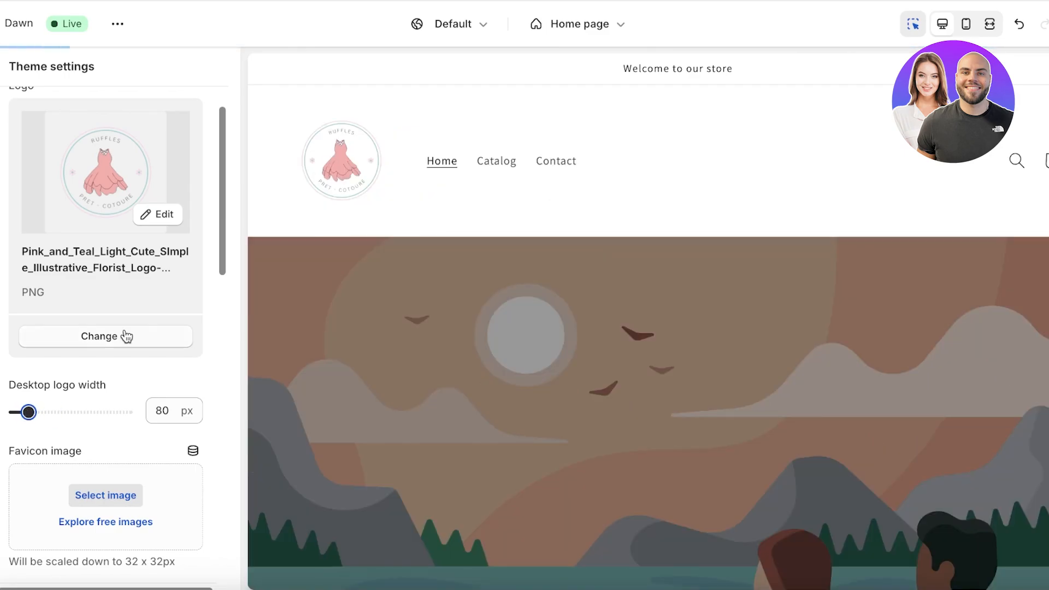
scroll(124, 334, down, 1)
scroll(123, 332, down, 4)
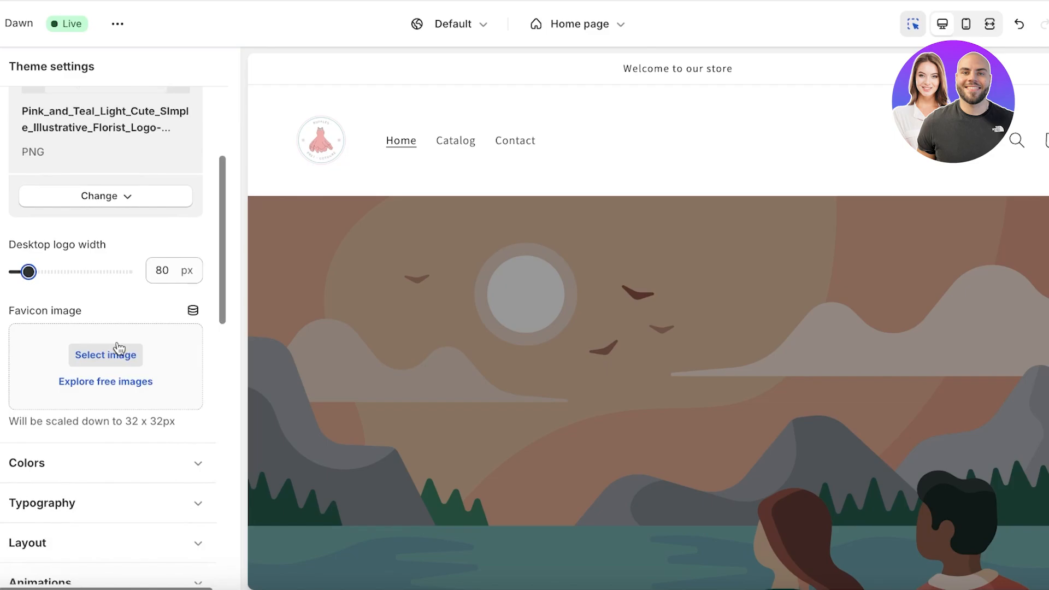
Step: Expand the Colors settings and add a new colour scheme, Scheme 6
click(118, 349)
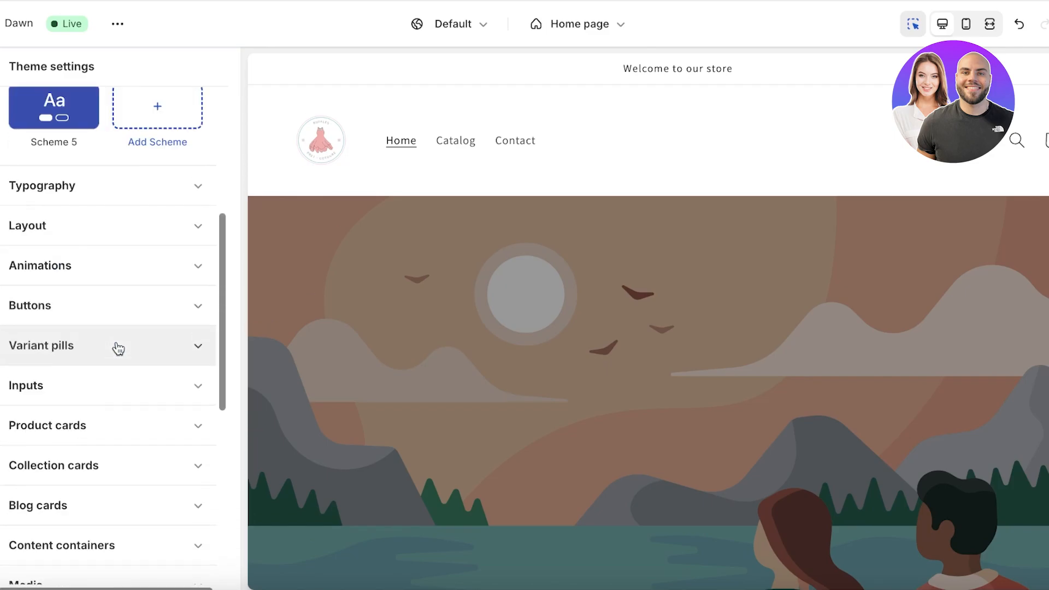
scroll(120, 366, up, 1)
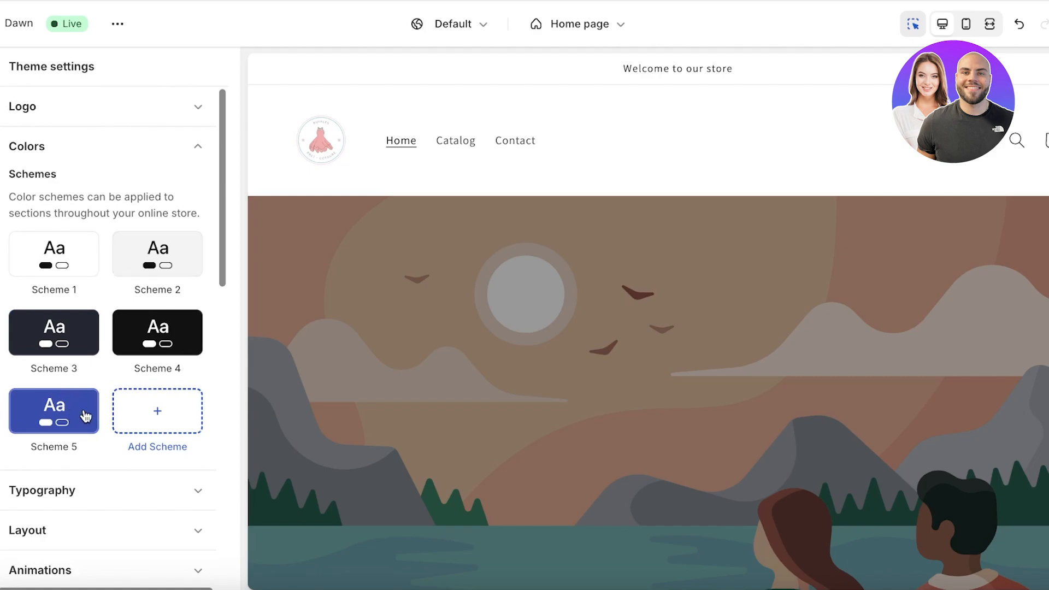
click(137, 418)
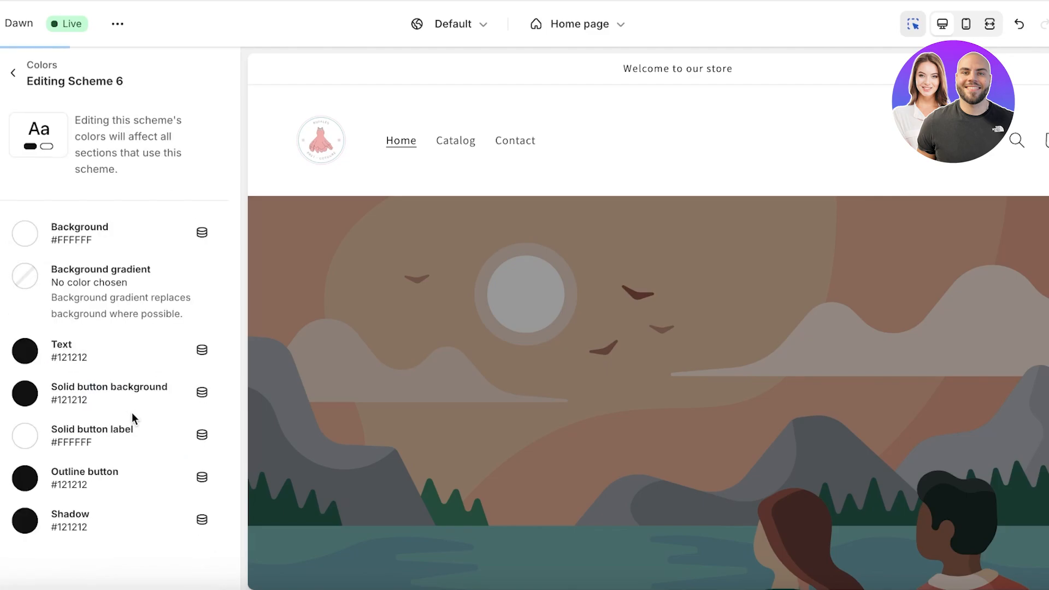
Step: Set the Scheme 6 background to a very light pink, #FFECFA
click(23, 236)
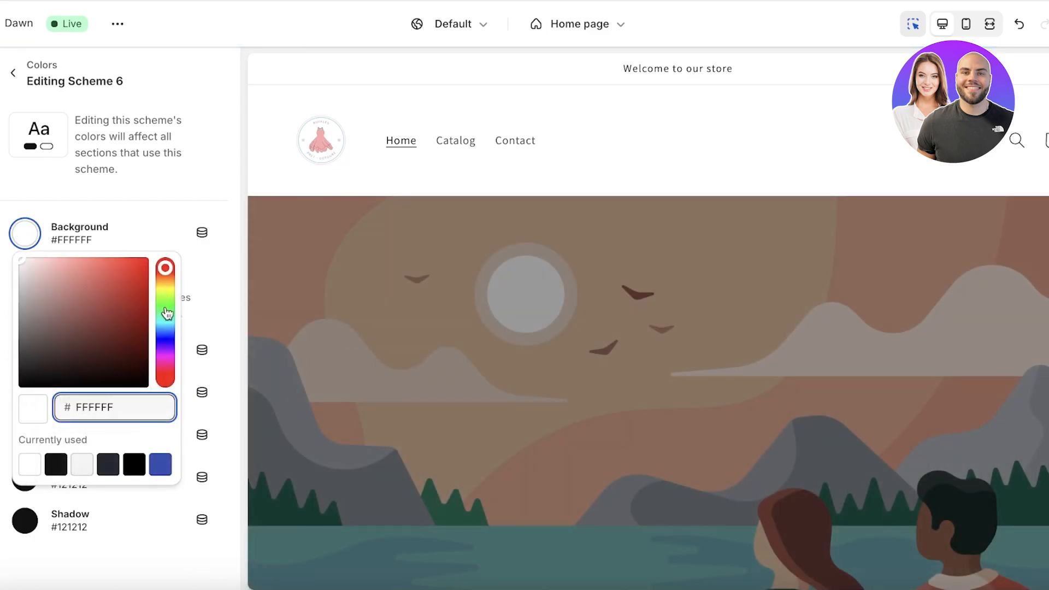
click(167, 359)
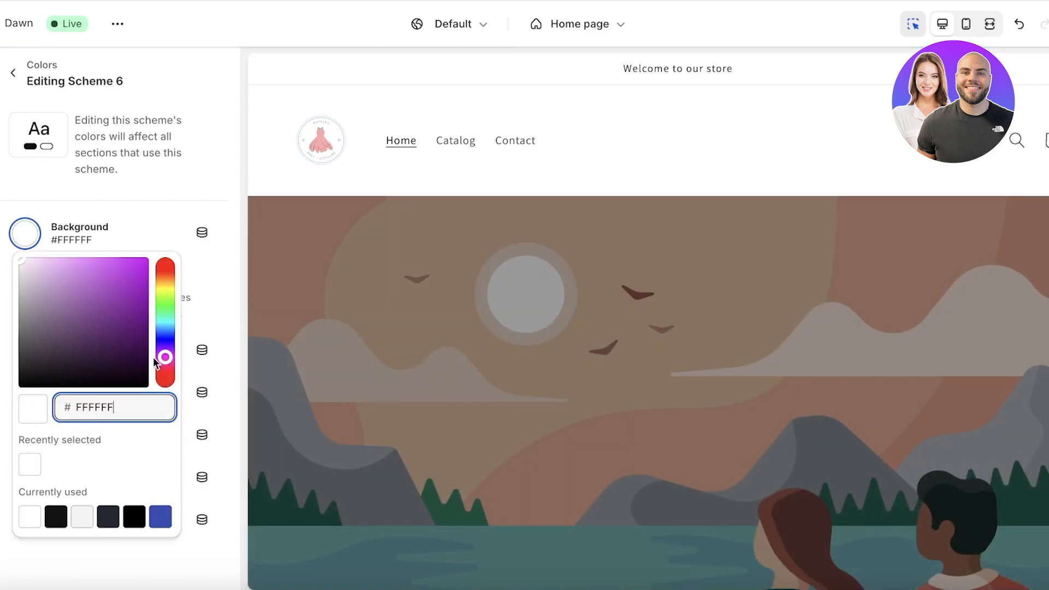
click(165, 367)
drag(30, 271, 30, 263)
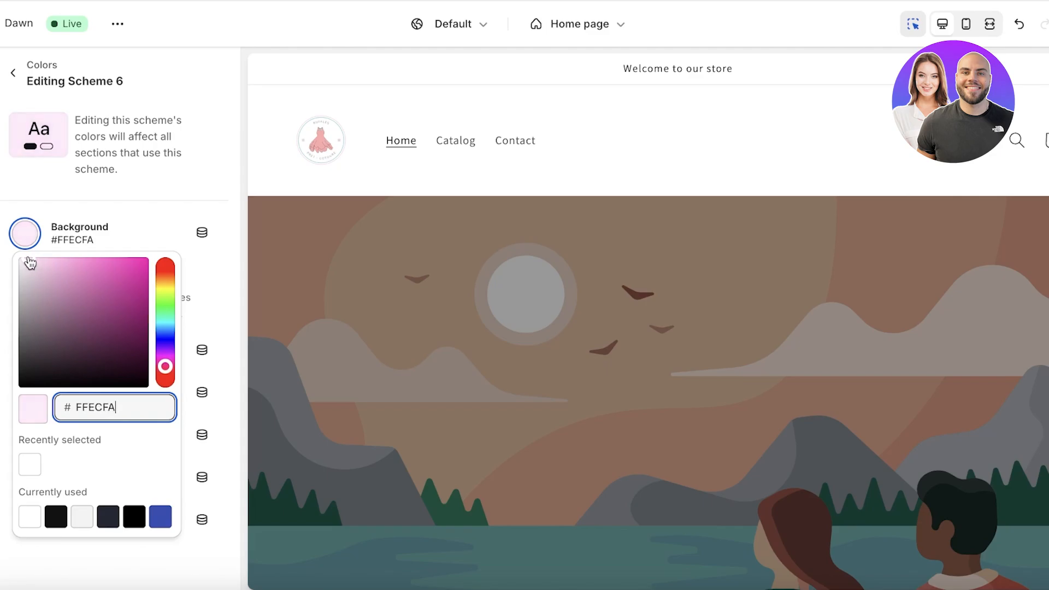
click(146, 206)
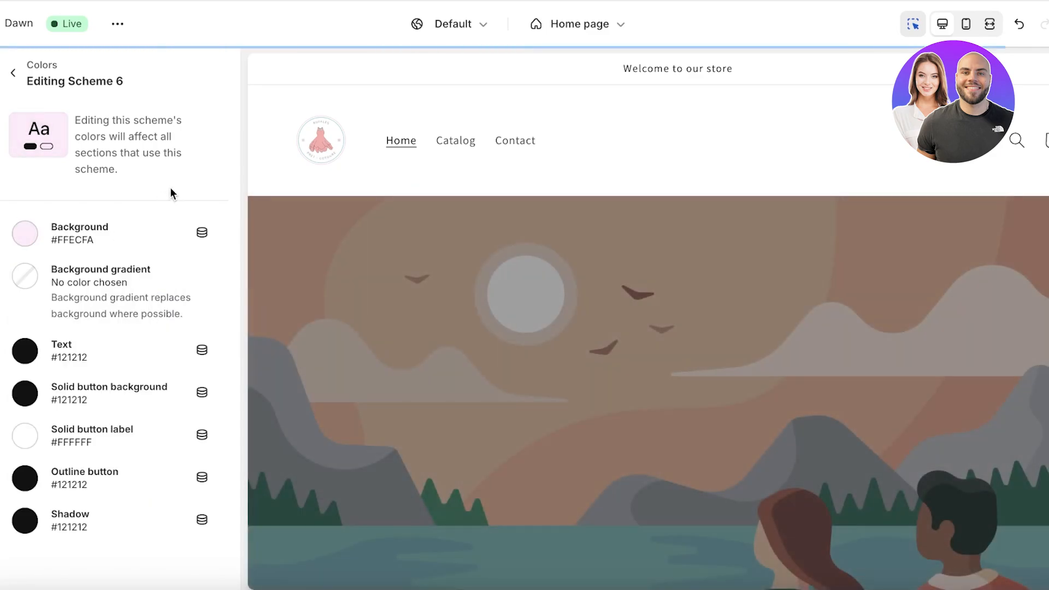
Step: Try a deep plum text colour and set the solid button background to #741C44
click(18, 352)
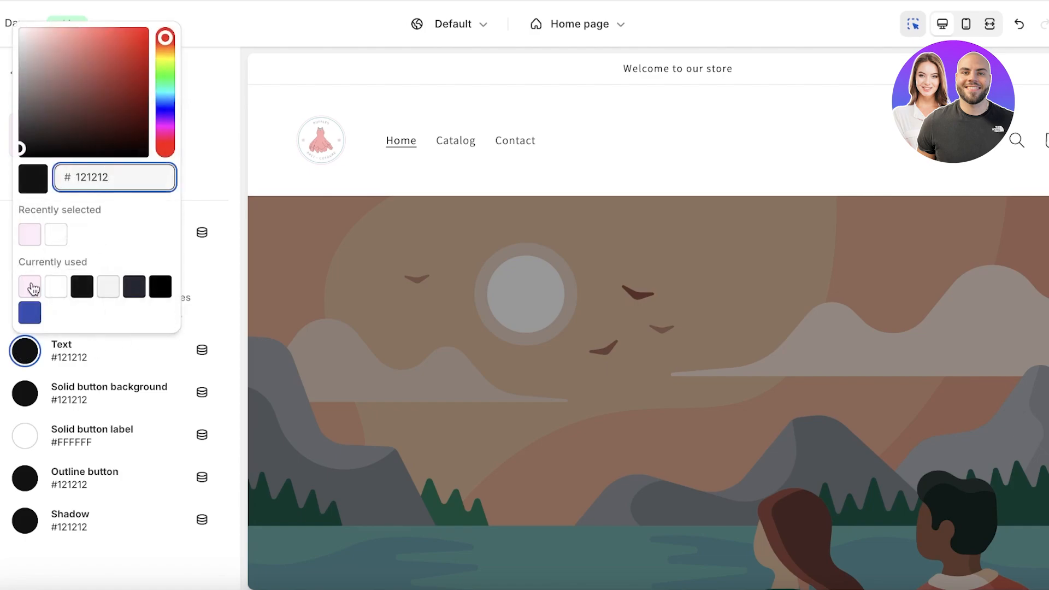
click(30, 286)
drag(129, 141, 128, 105)
click(81, 361)
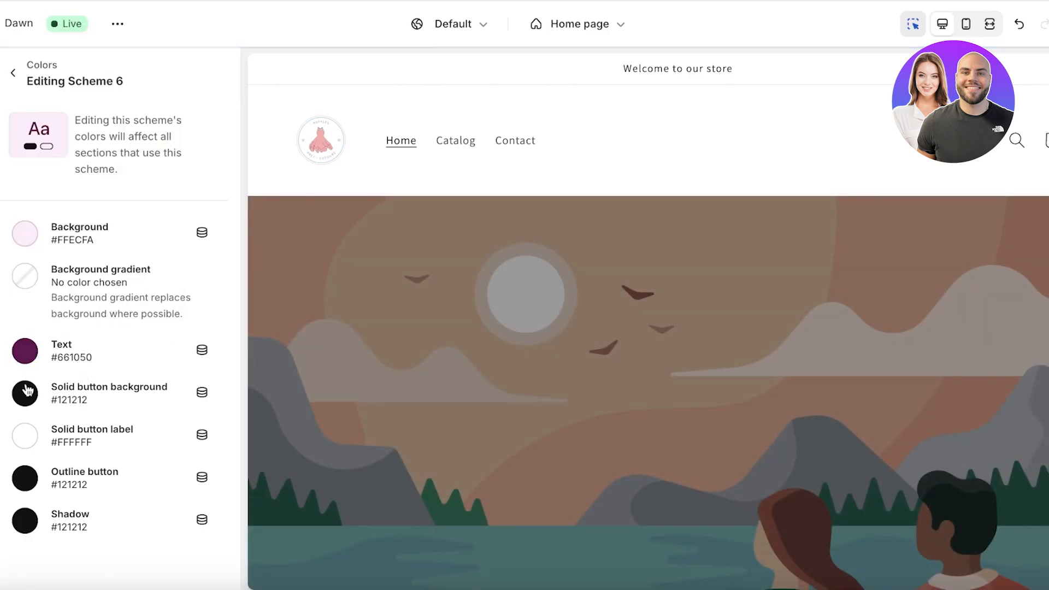
click(24, 393)
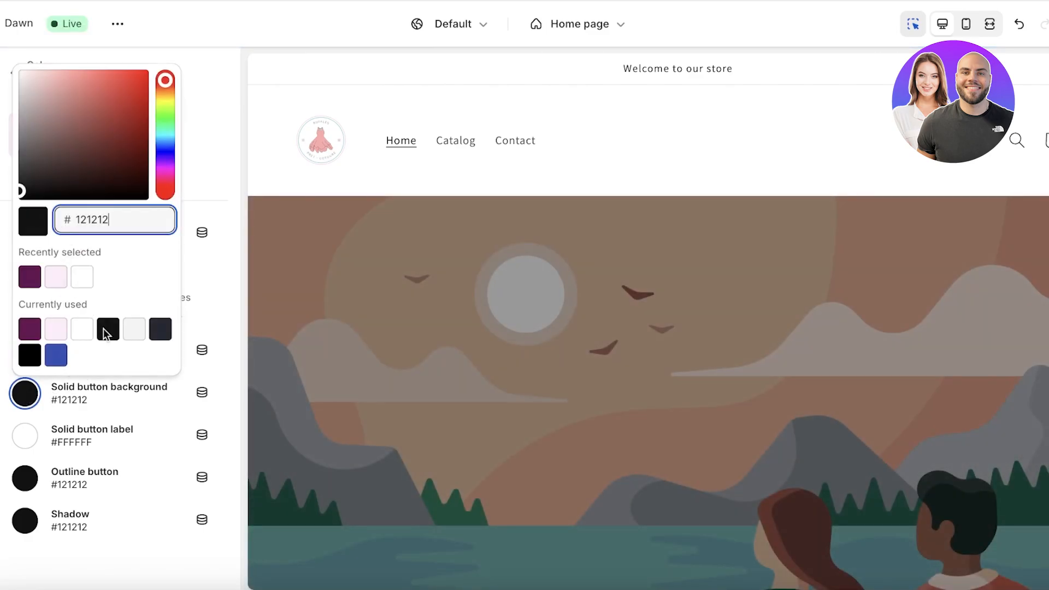
click(118, 184)
click(59, 277)
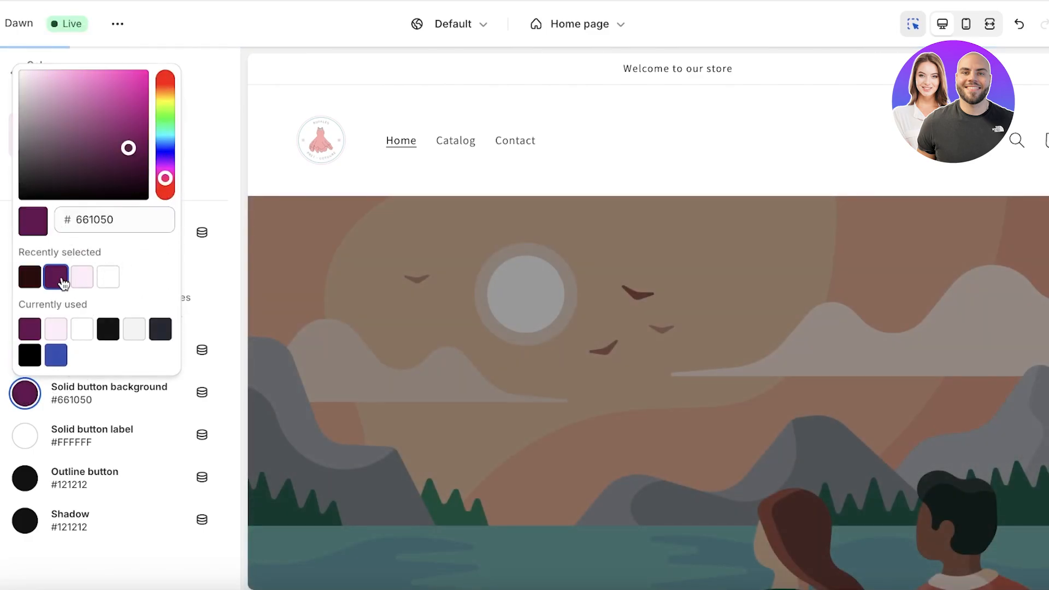
drag(165, 178, 165, 183)
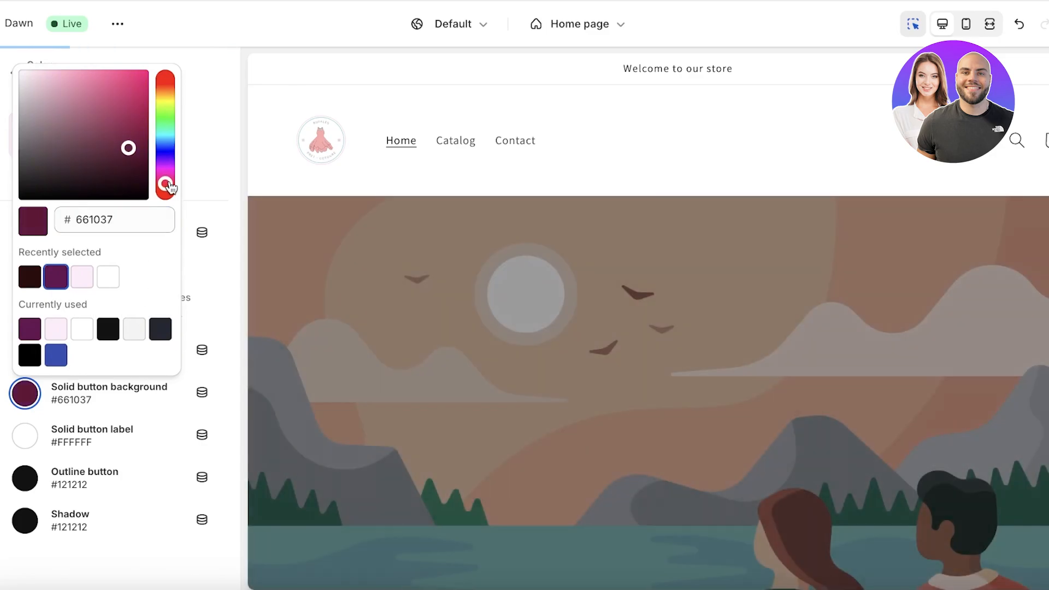
drag(128, 148, 117, 140)
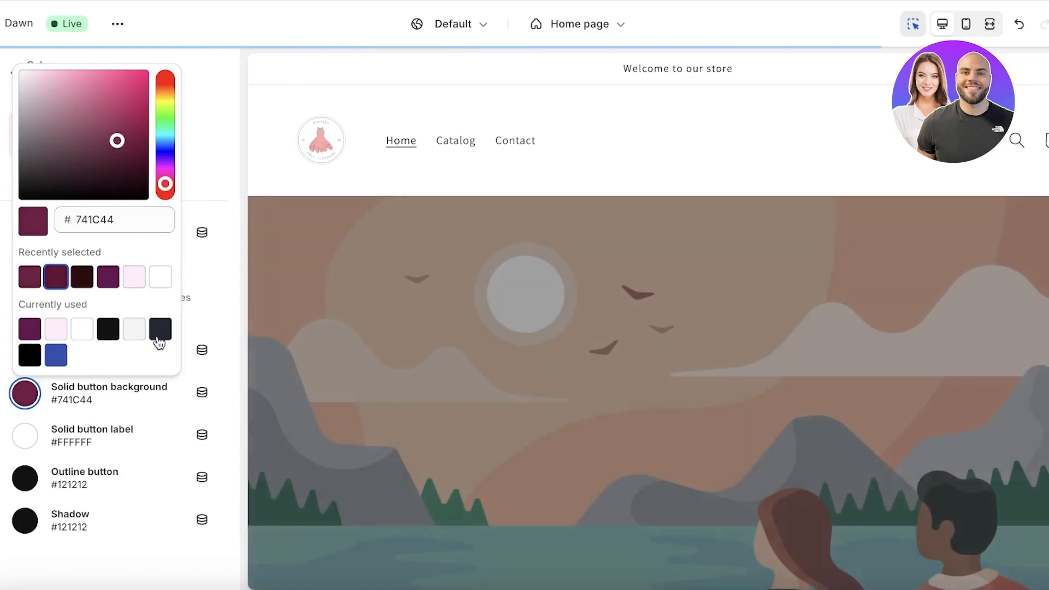
click(35, 471)
Step: Set the outline button and shadow colours to plum #661037, leaving the button label white
click(35, 474)
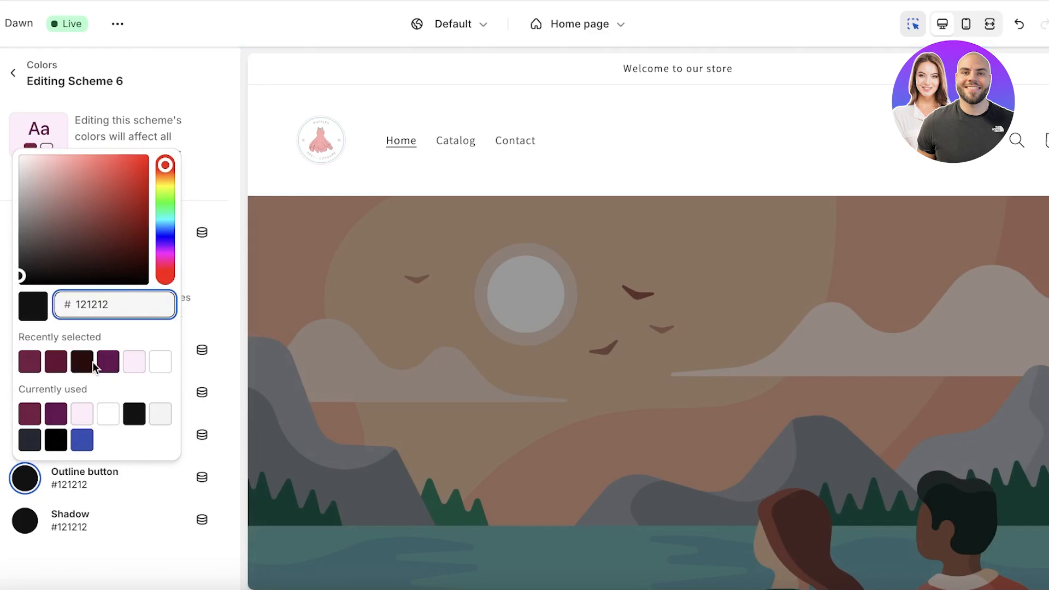
click(58, 365)
click(33, 524)
click(30, 521)
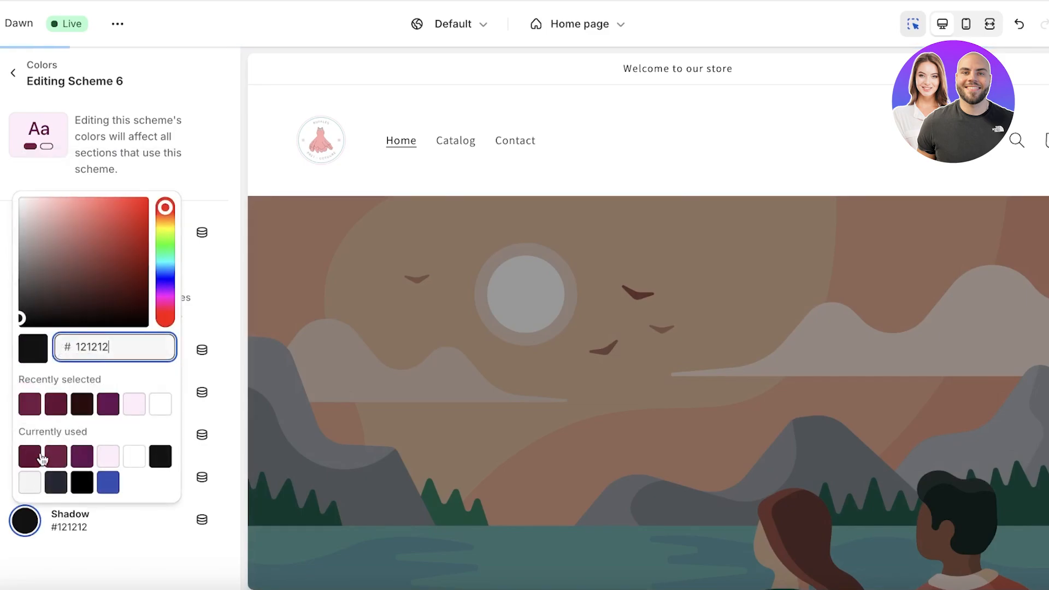
click(56, 404)
click(90, 515)
click(22, 436)
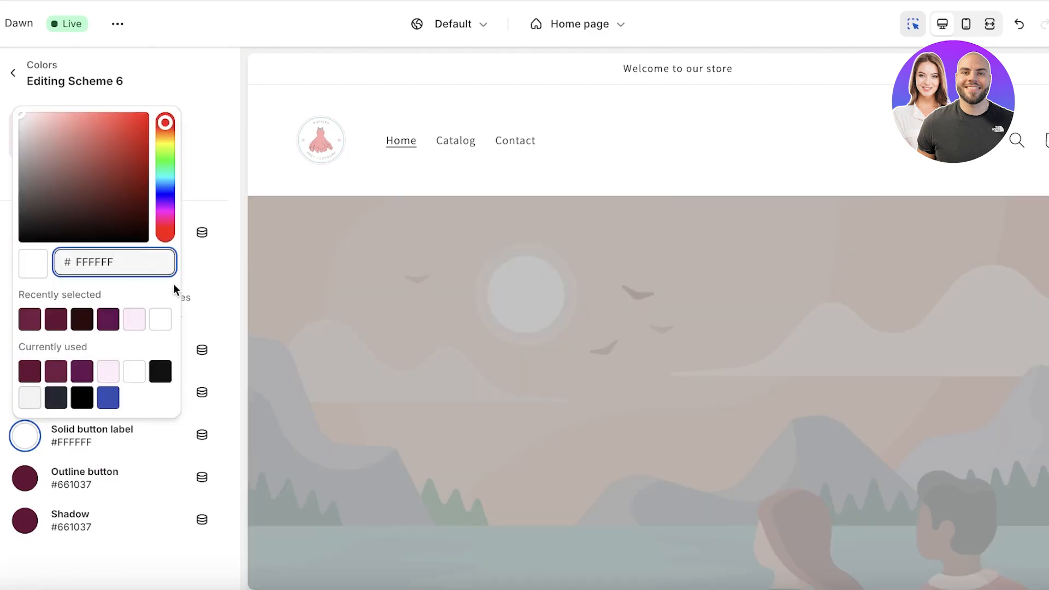
click(95, 546)
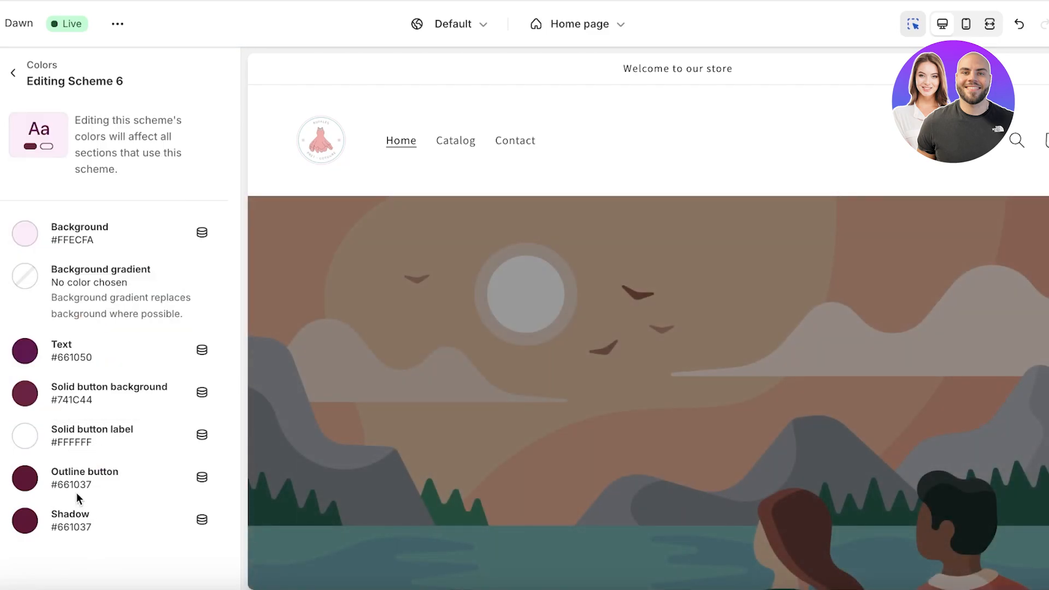
Step: Return the text colour to near-black #121212 and go back to the scheme list
scroll(624, 269, down, 8)
scroll(624, 271, up, 8)
click(24, 351)
click(160, 286)
click(143, 396)
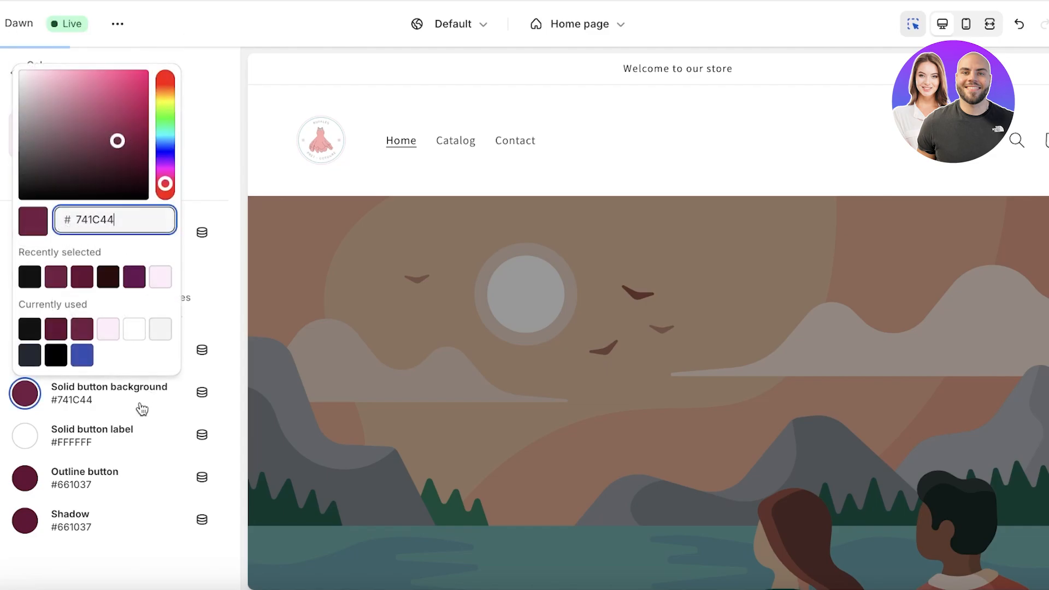
click(133, 473)
click(208, 121)
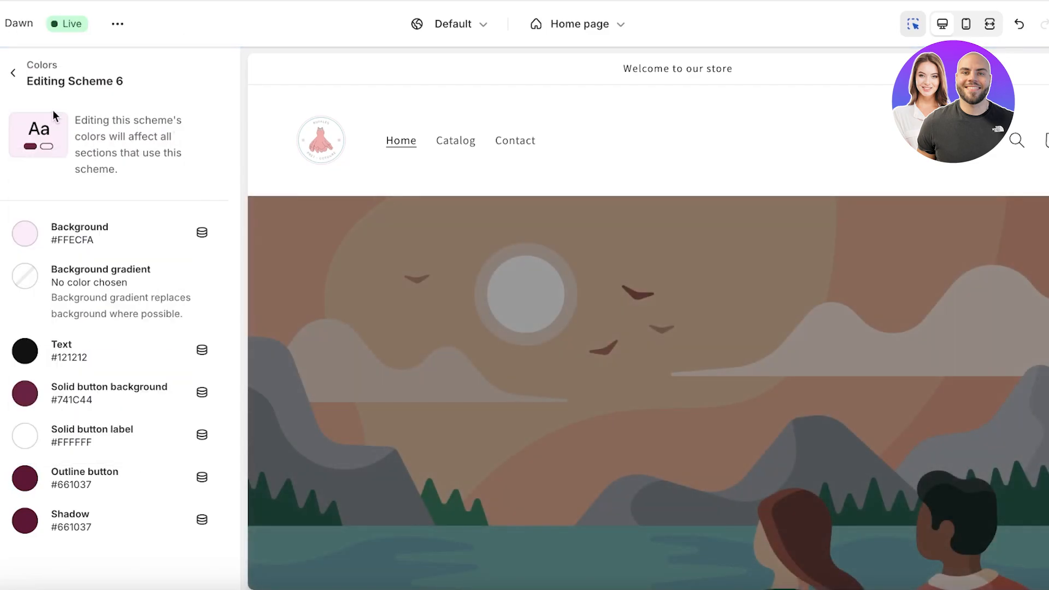
click(13, 72)
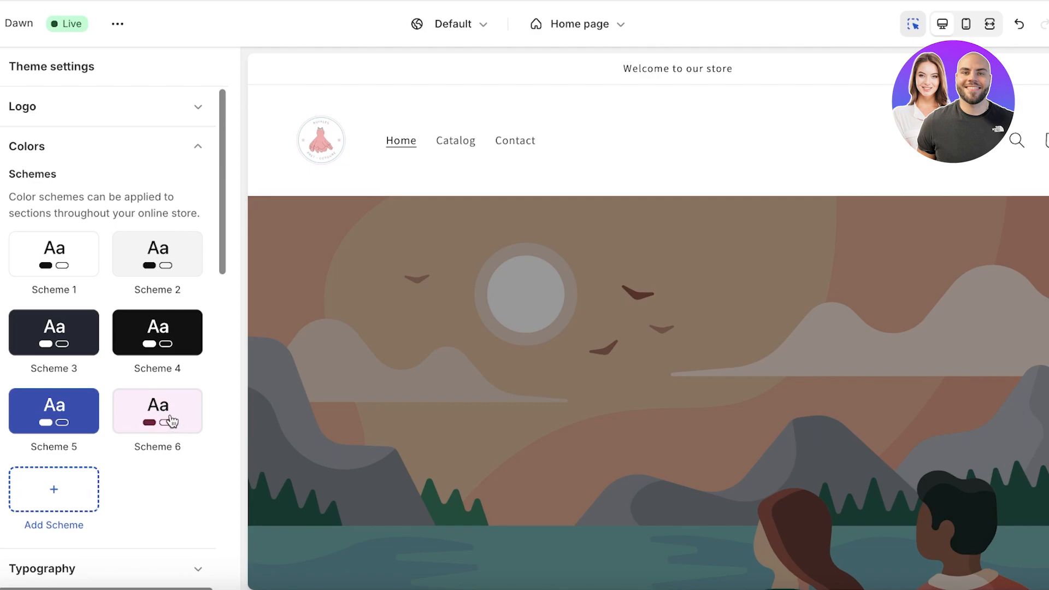
Step: Delete the Announcement bar section from the home page sections list
click(0, 68)
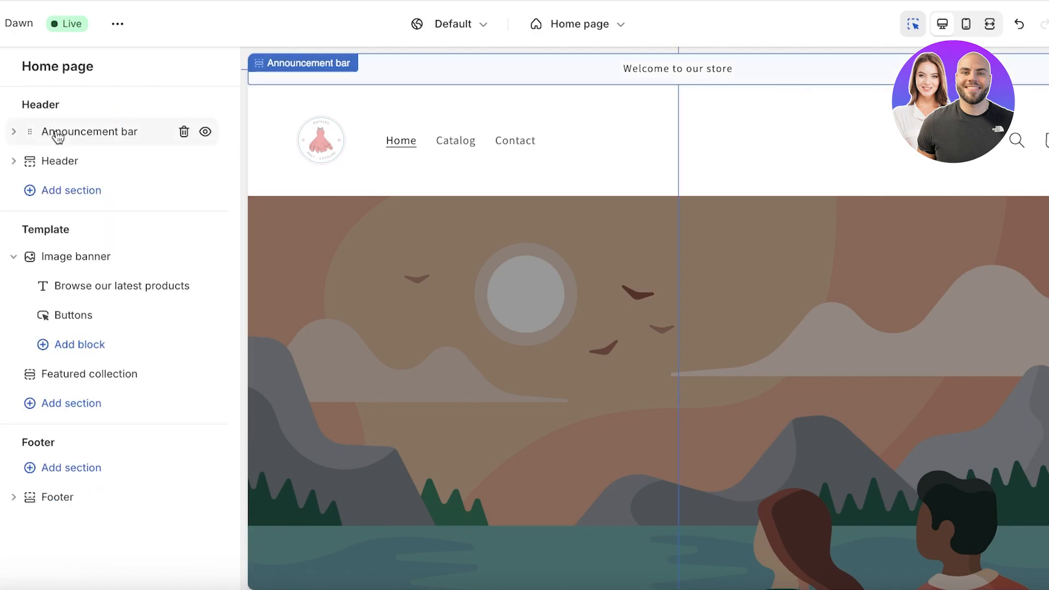
click(184, 133)
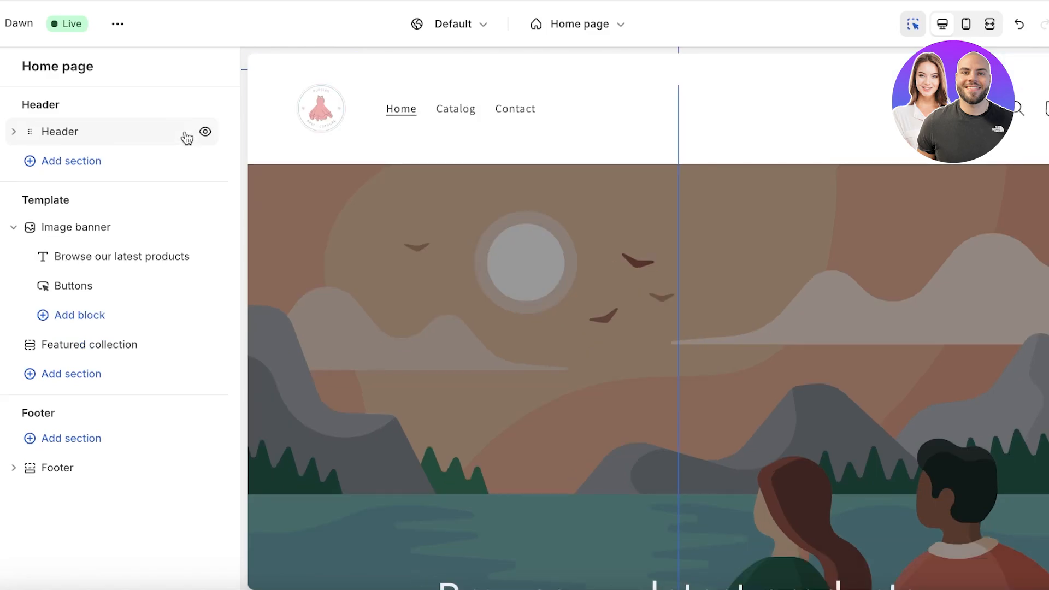
click(131, 136)
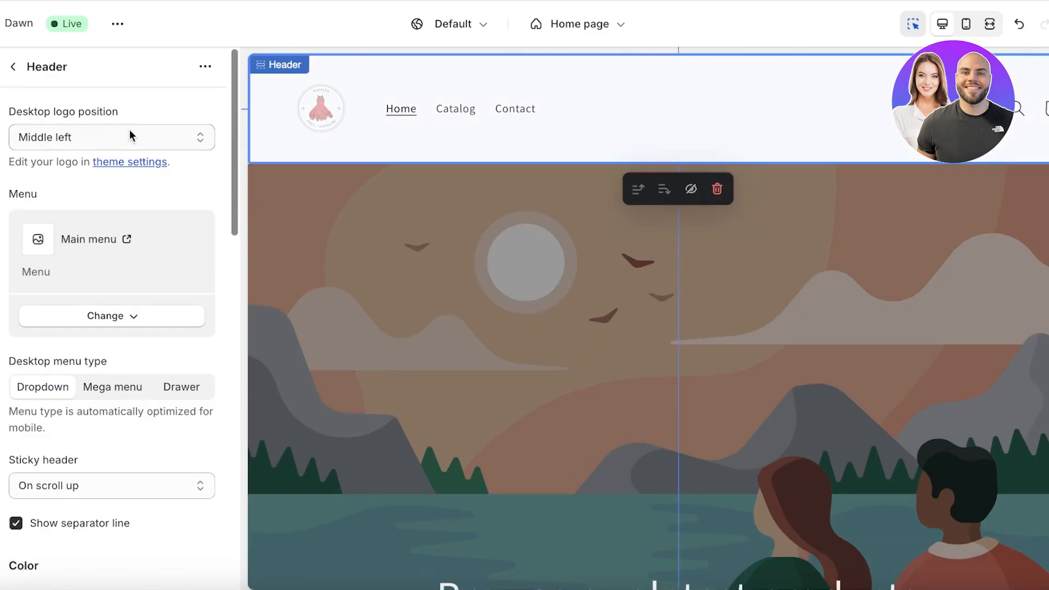
click(109, 144)
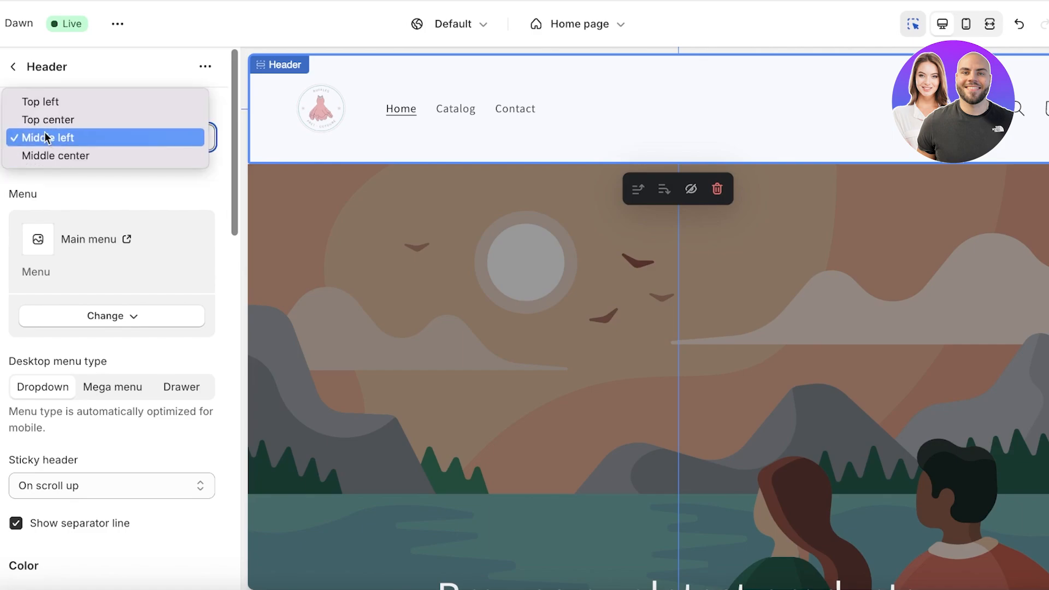
click(173, 117)
click(134, 143)
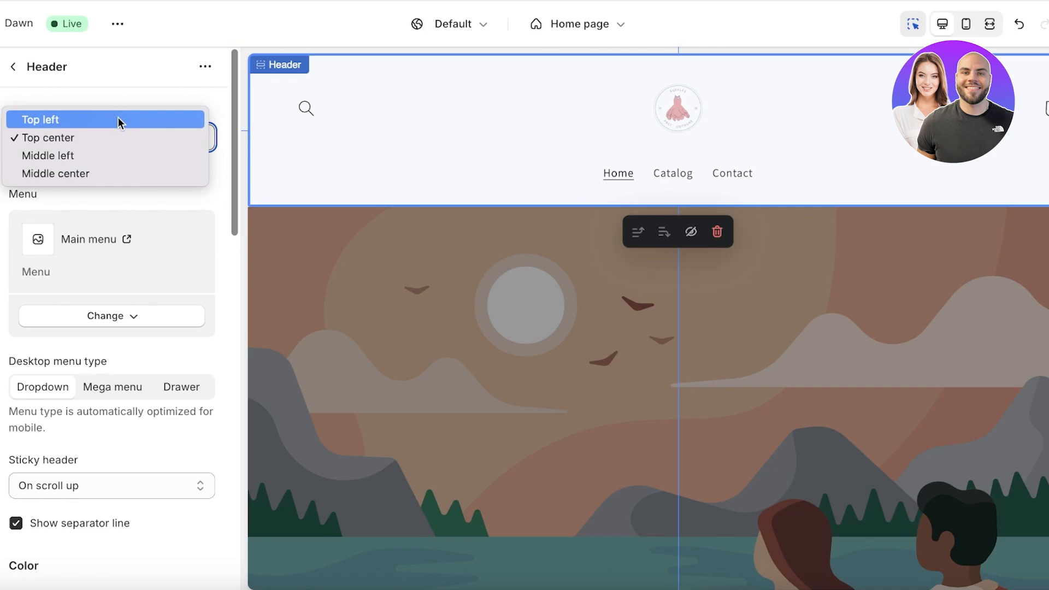
click(118, 119)
click(105, 136)
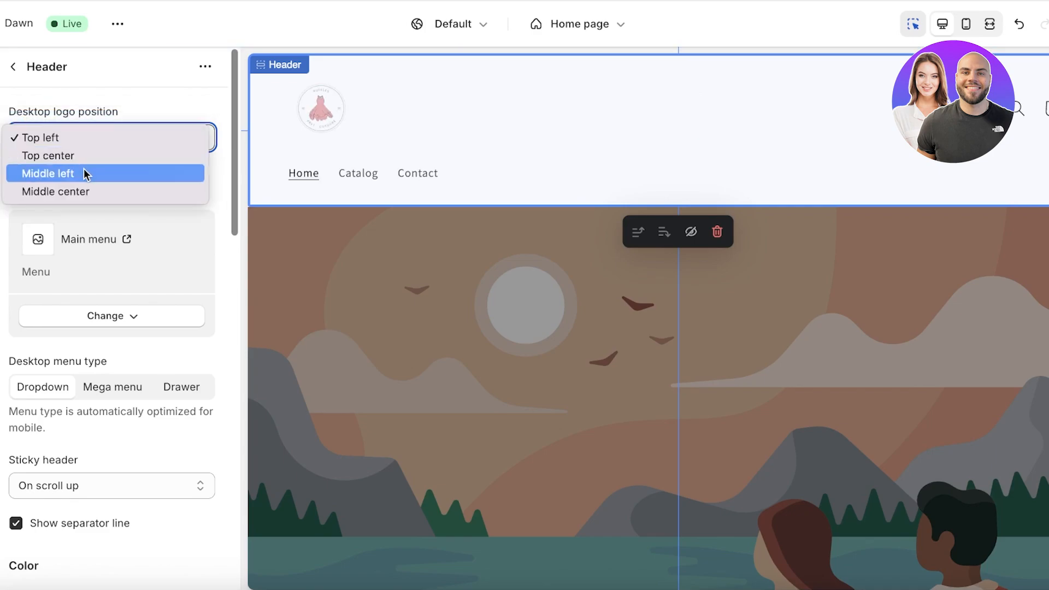
click(84, 173)
click(119, 136)
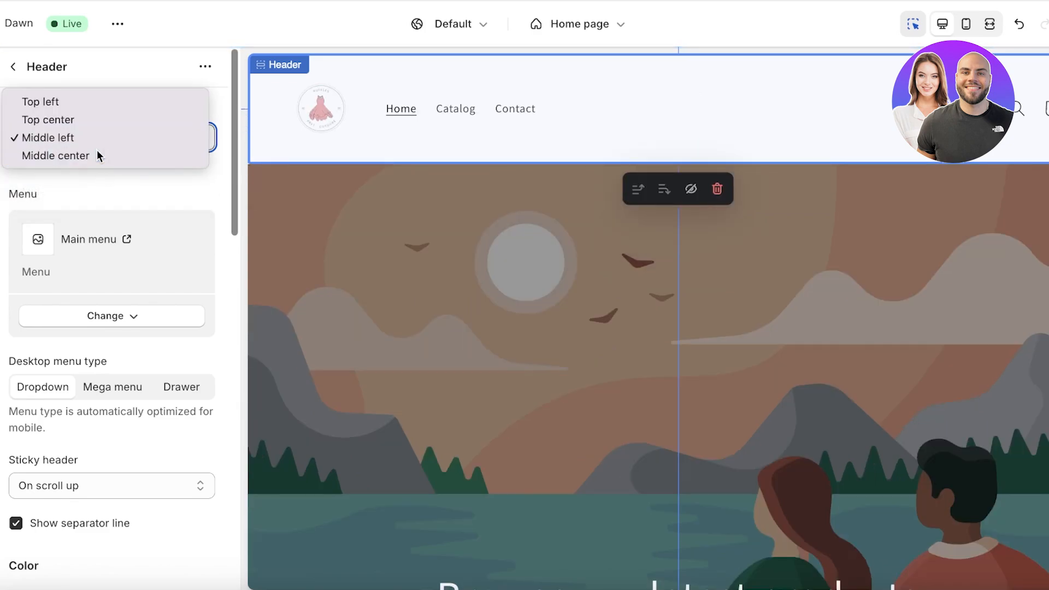
click(97, 156)
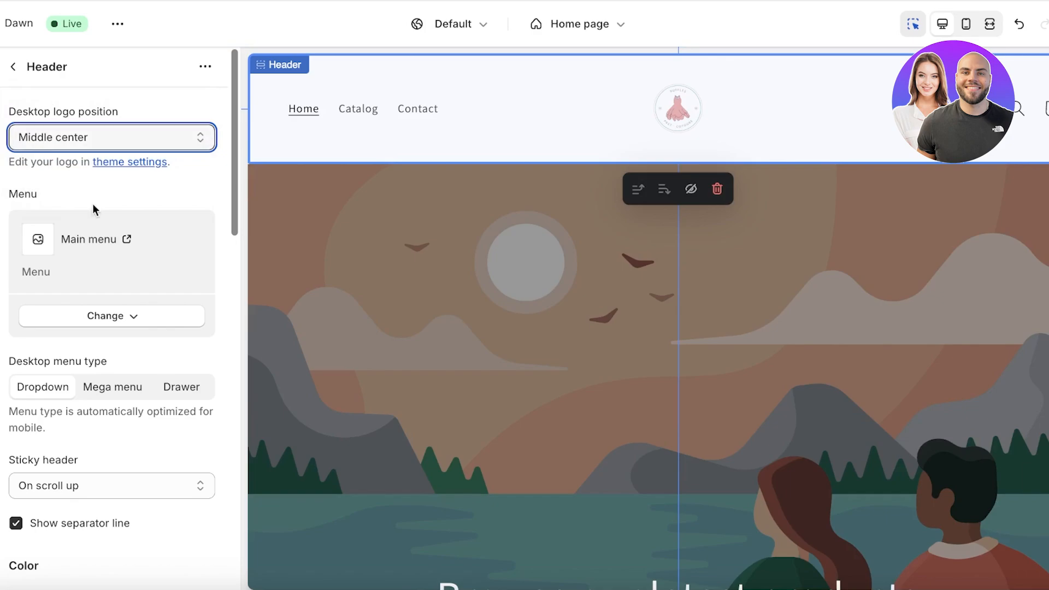
Step: Switch the Header colour scheme to Scheme 6 and return to the Home page sections
scroll(21, 263, down, 1)
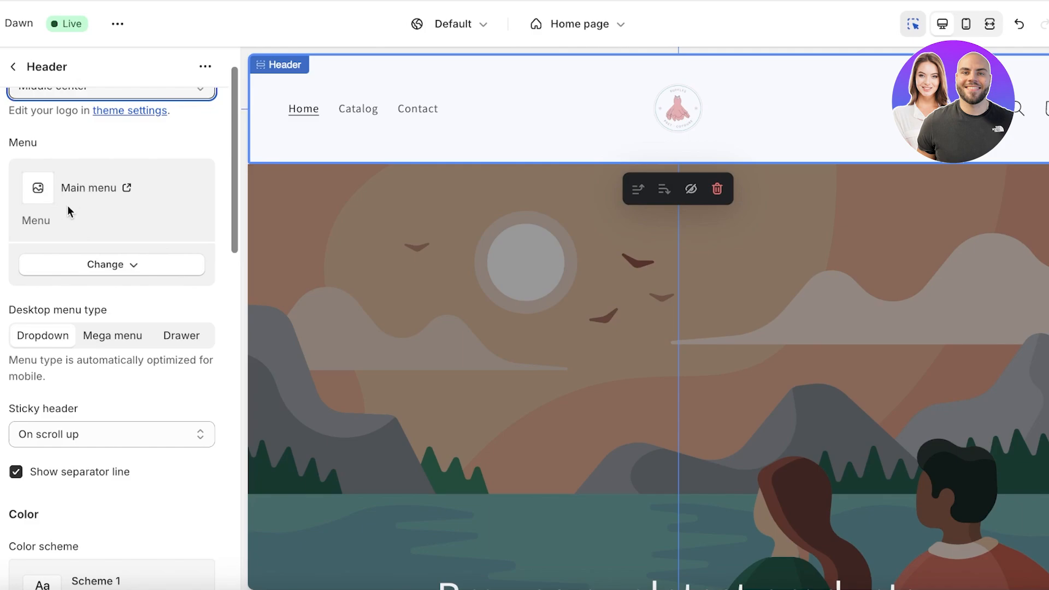
scroll(68, 205, down, 3)
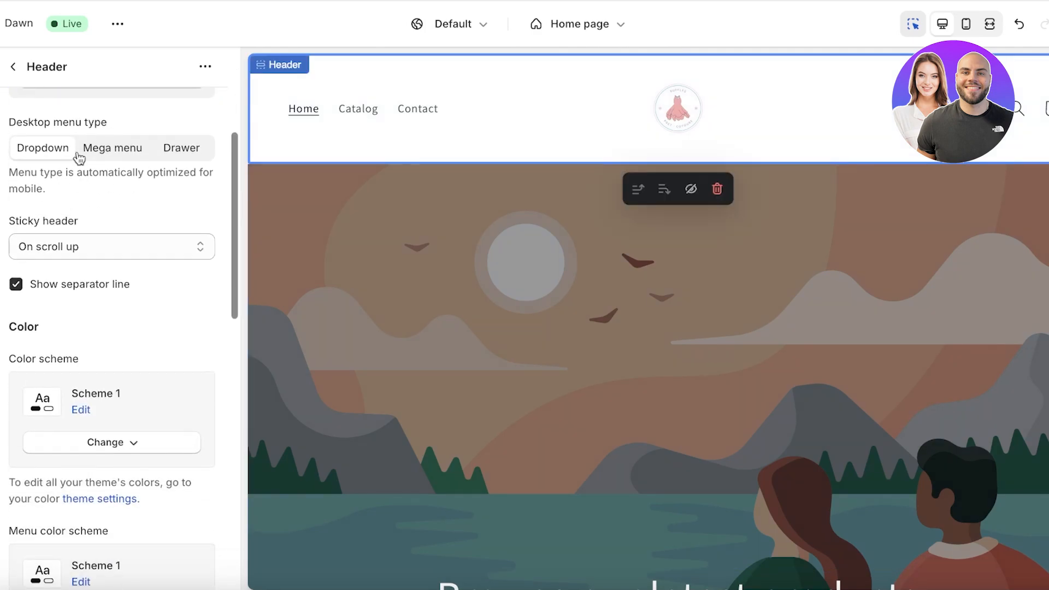
scroll(76, 183, down, 4)
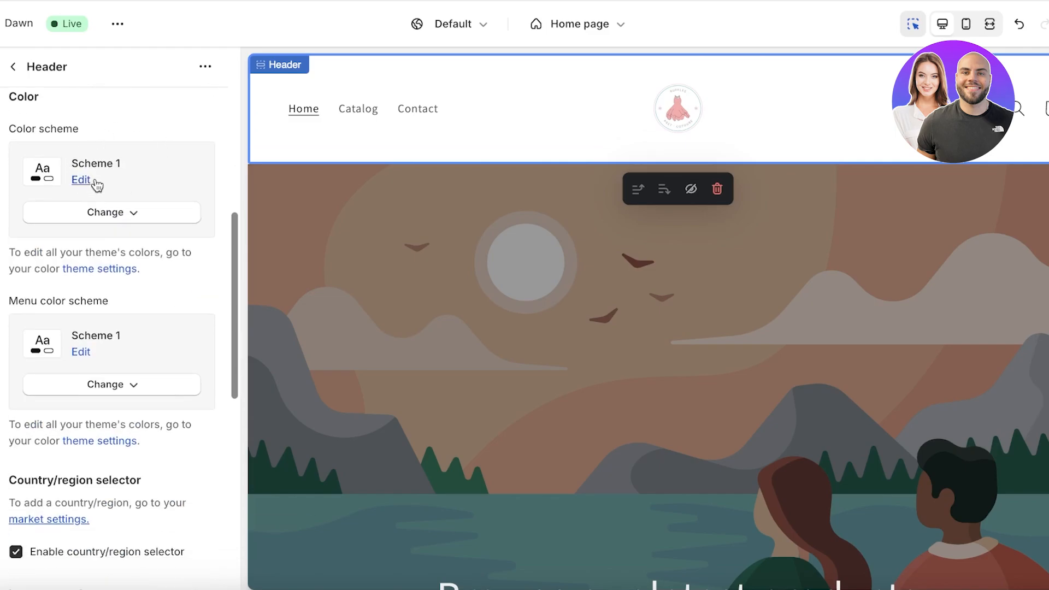
click(98, 225)
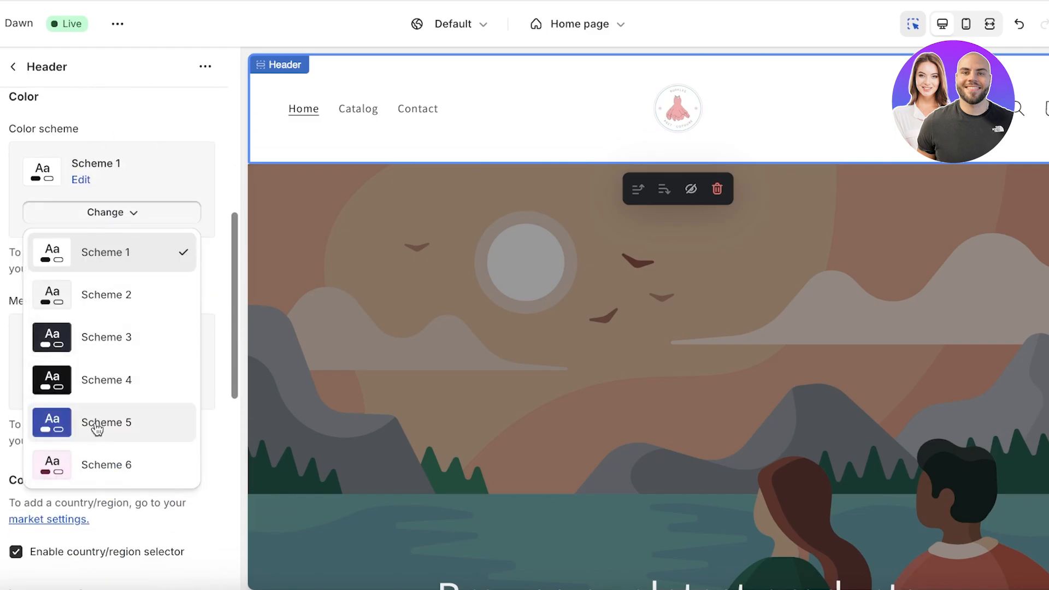
click(98, 459)
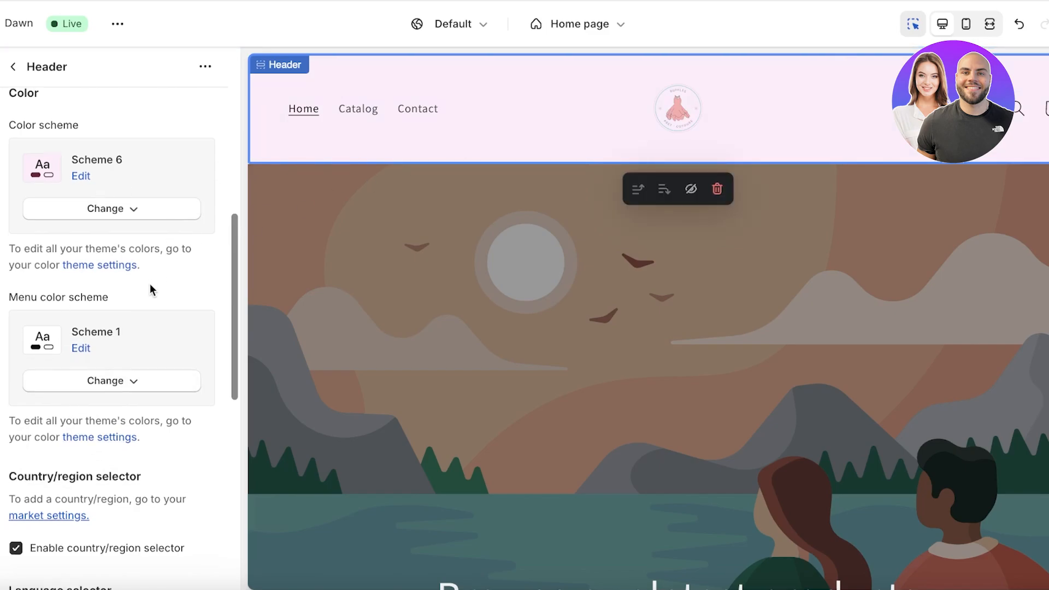
scroll(150, 283, down, 3)
click(13, 67)
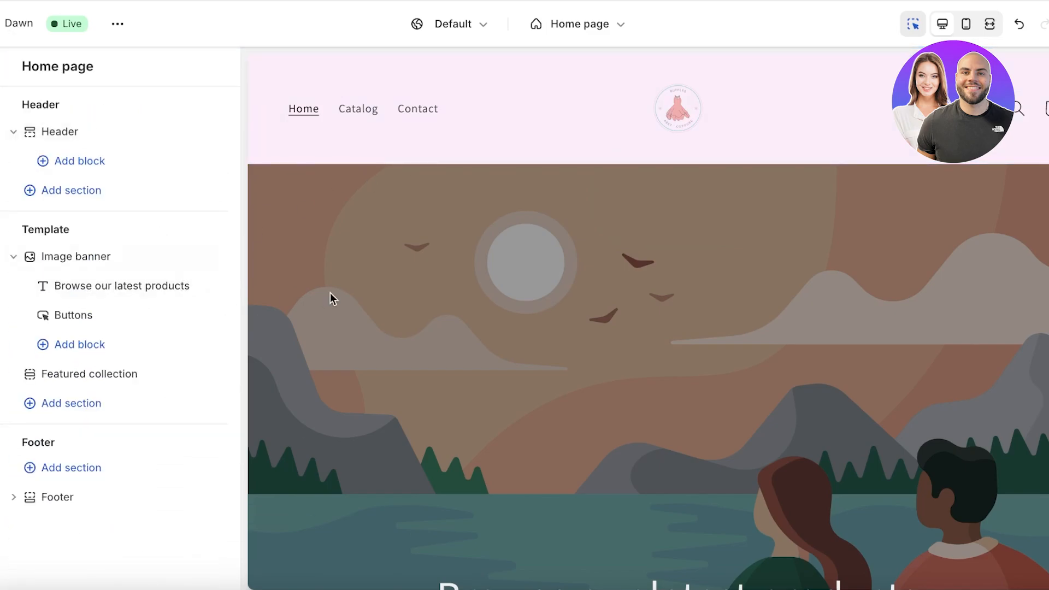
Step: Open the Image banner section settings and the Select image picker for First image
scroll(401, 256, down, 3)
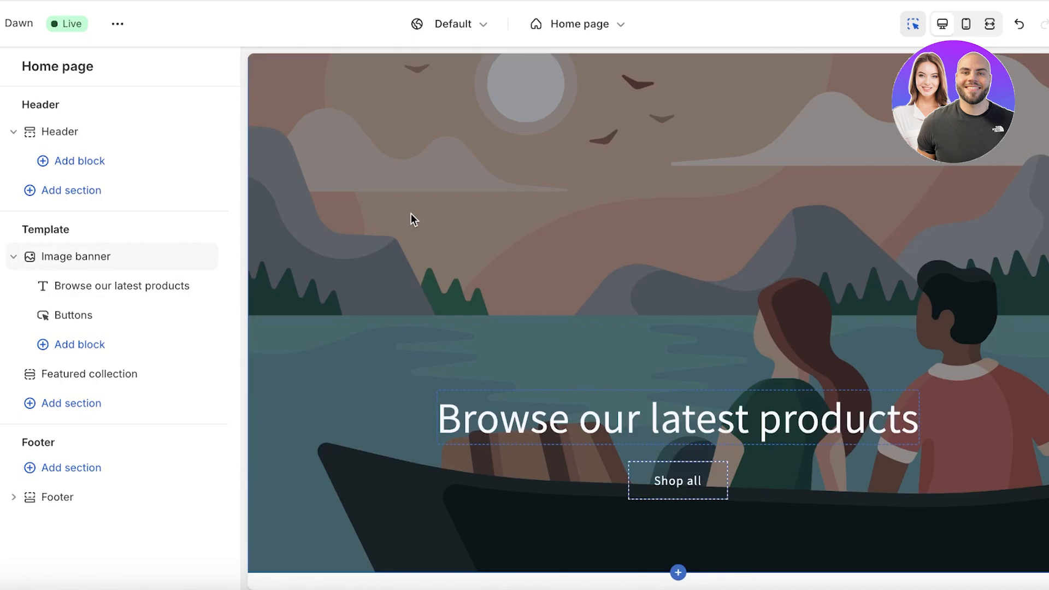
mouse_move(70, 255)
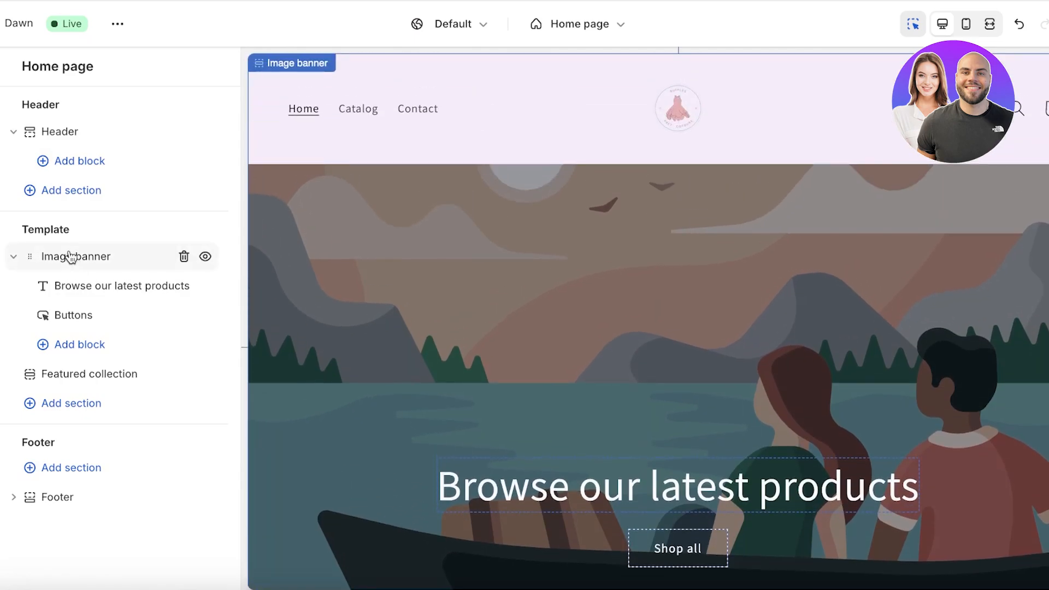
click(88, 264)
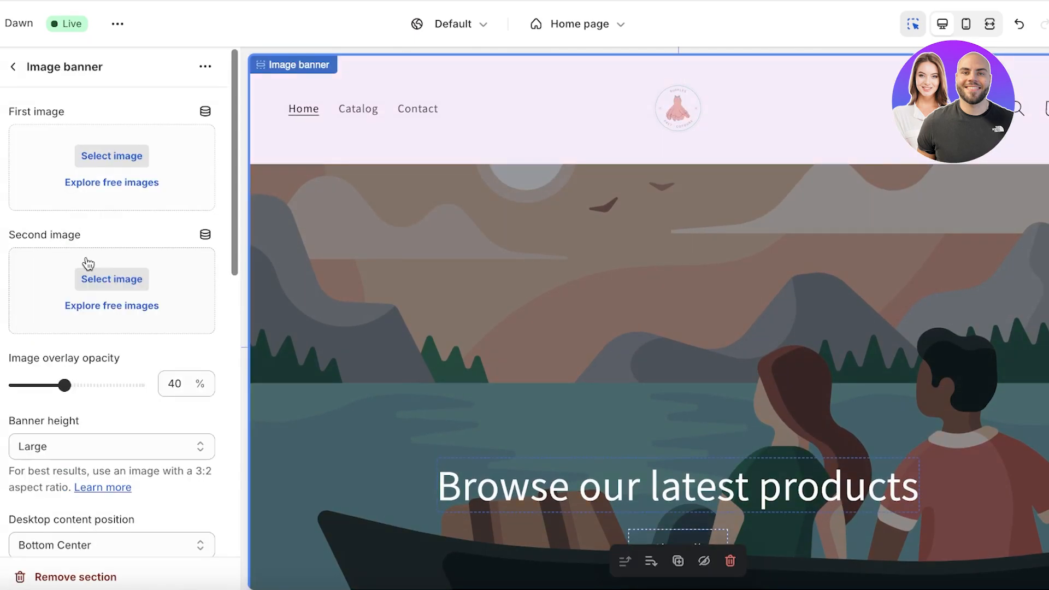
click(127, 158)
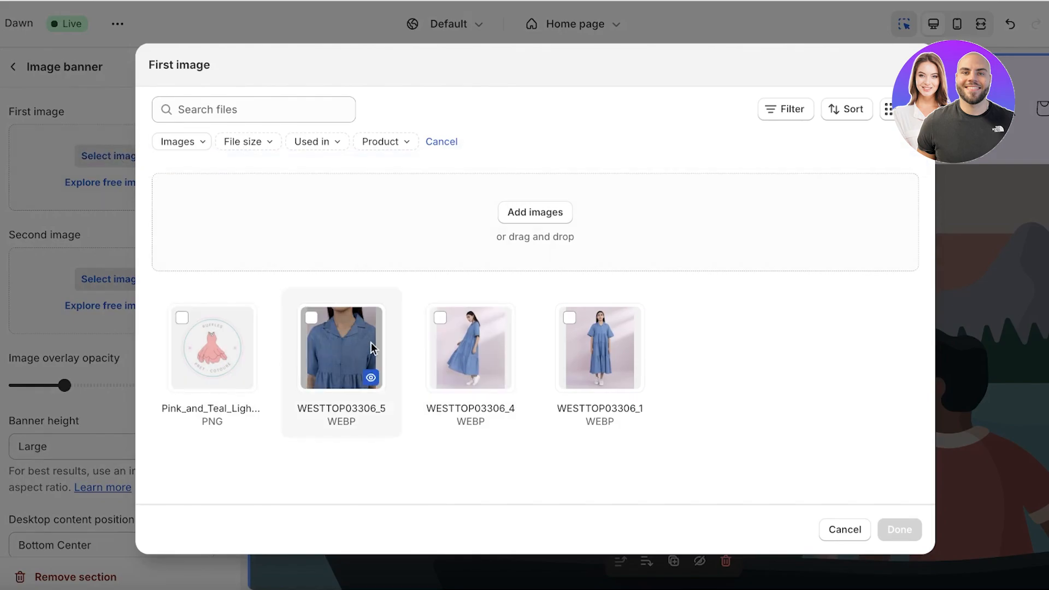
Step: Upload WESTTOP03342_5.webp from Desktop > Product Images and use it as the banner's first image
click(520, 215)
click(283, 165)
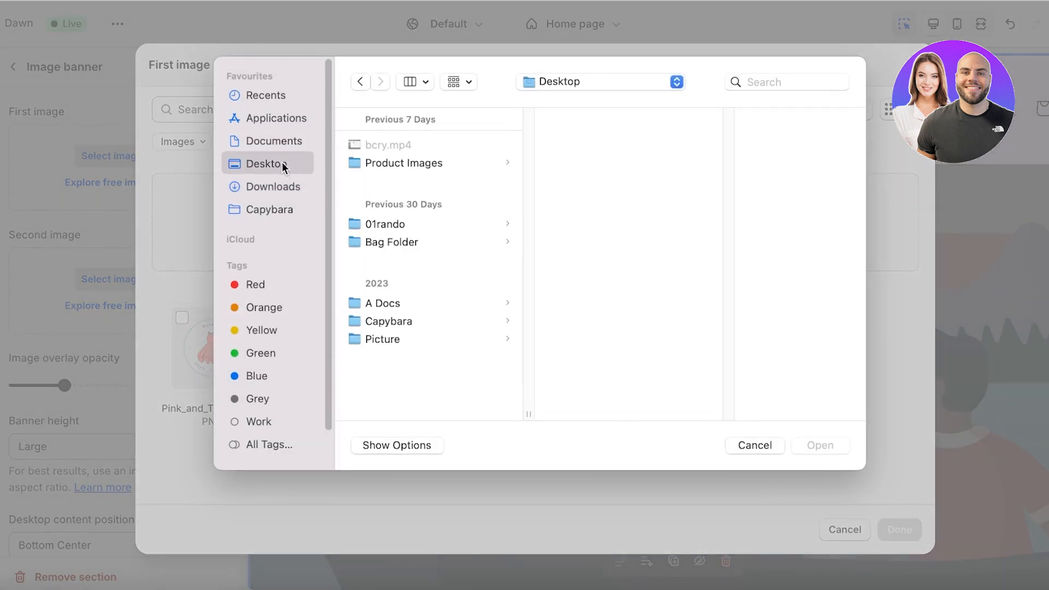
click(366, 162)
click(594, 259)
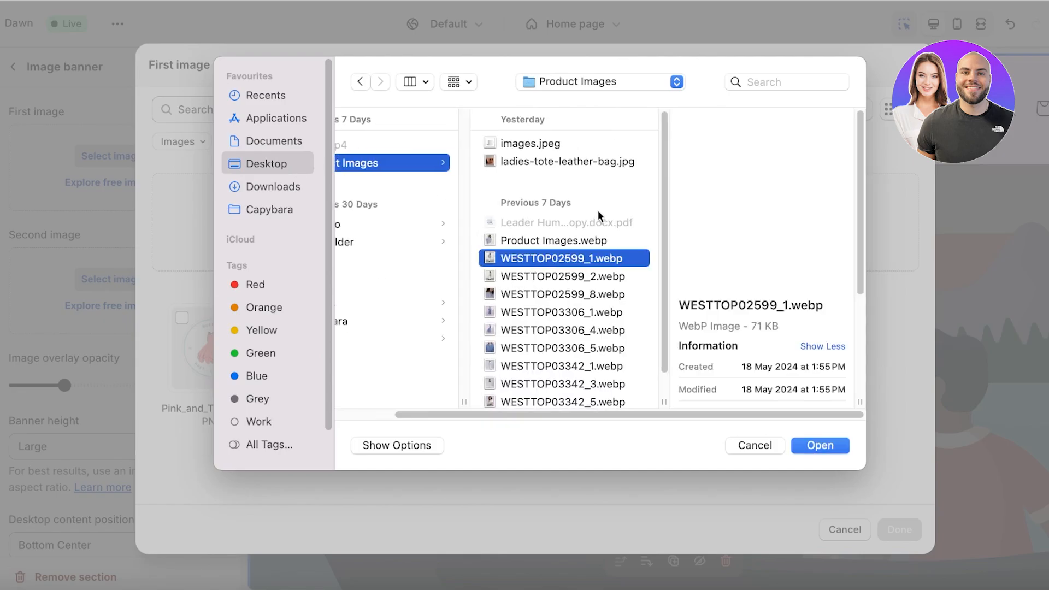
click(565, 162)
click(555, 143)
click(563, 161)
scroll(562, 246, down, 1)
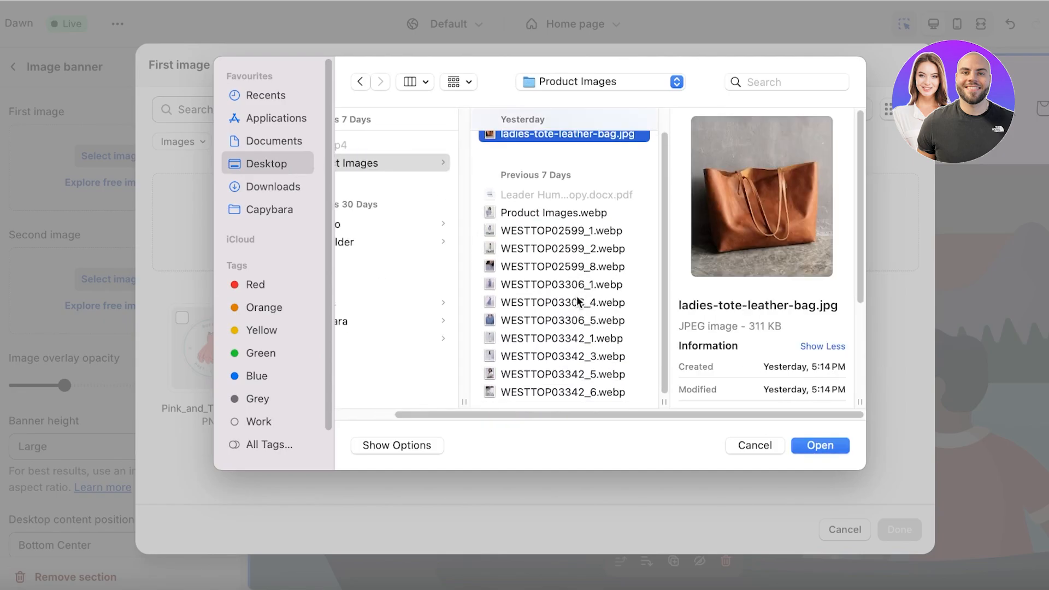
click(578, 302)
click(574, 338)
click(567, 375)
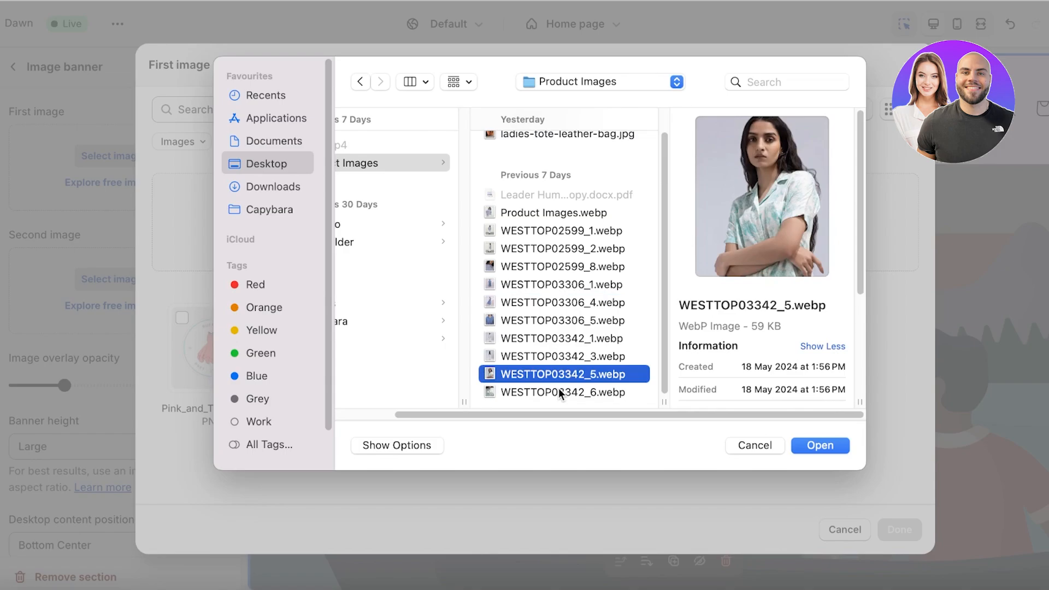
key(Return)
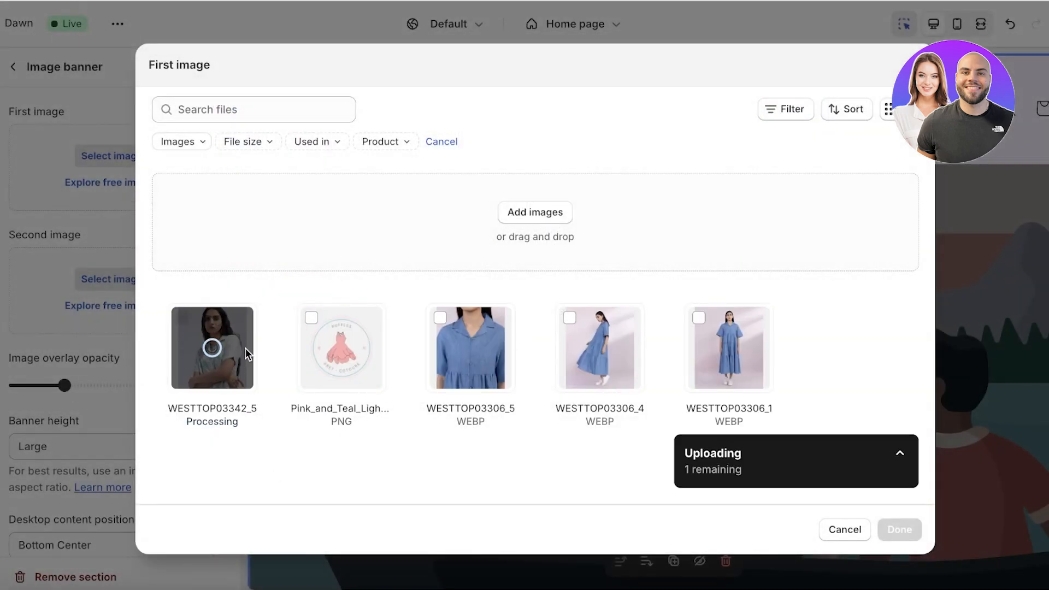
click(885, 528)
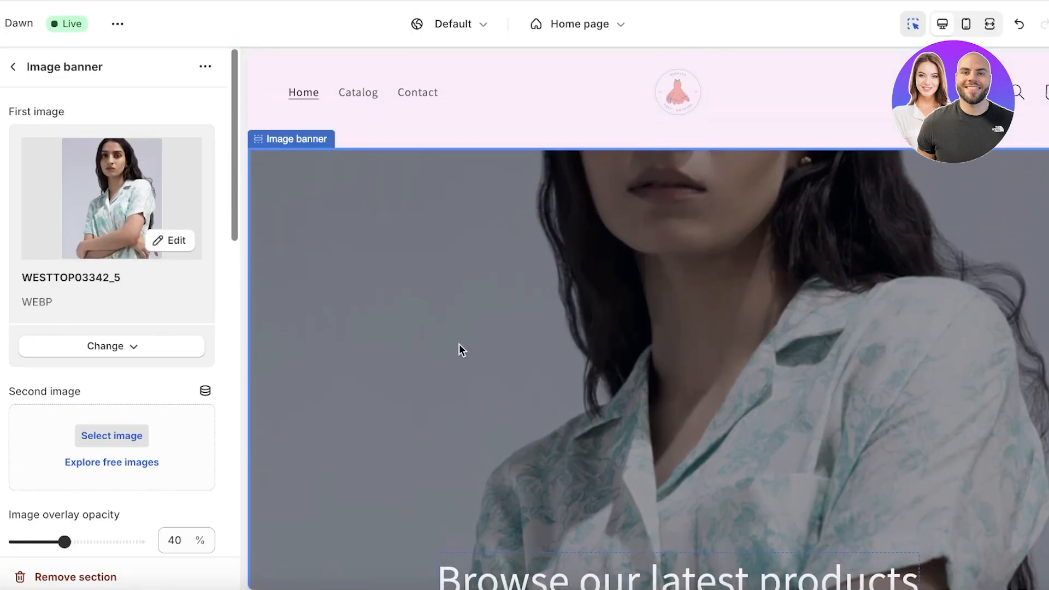
Step: Set the Image banner height to Small
scroll(90, 366, down, 3)
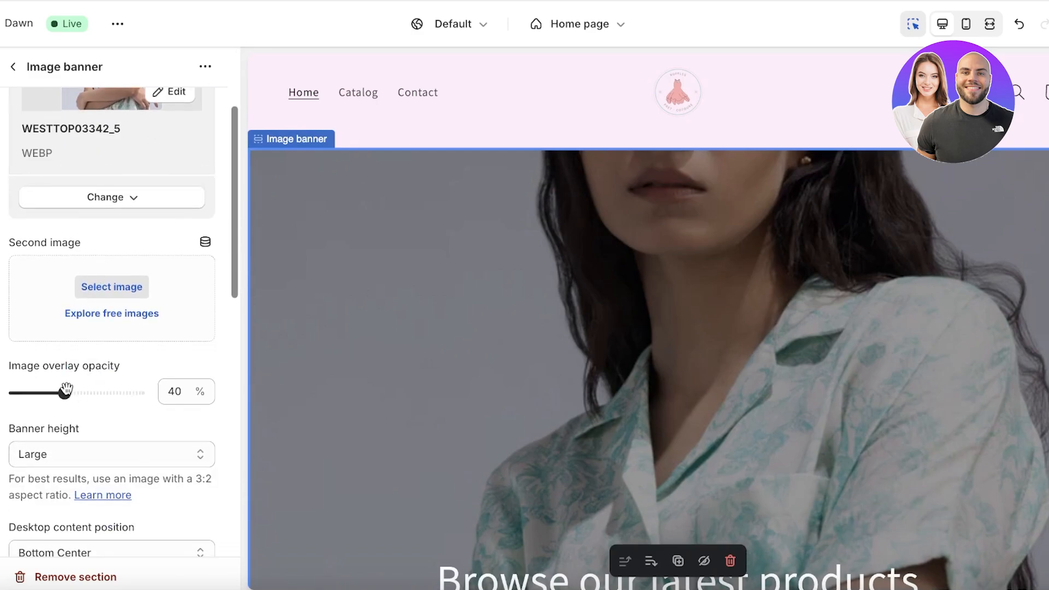
scroll(60, 393, down, 2)
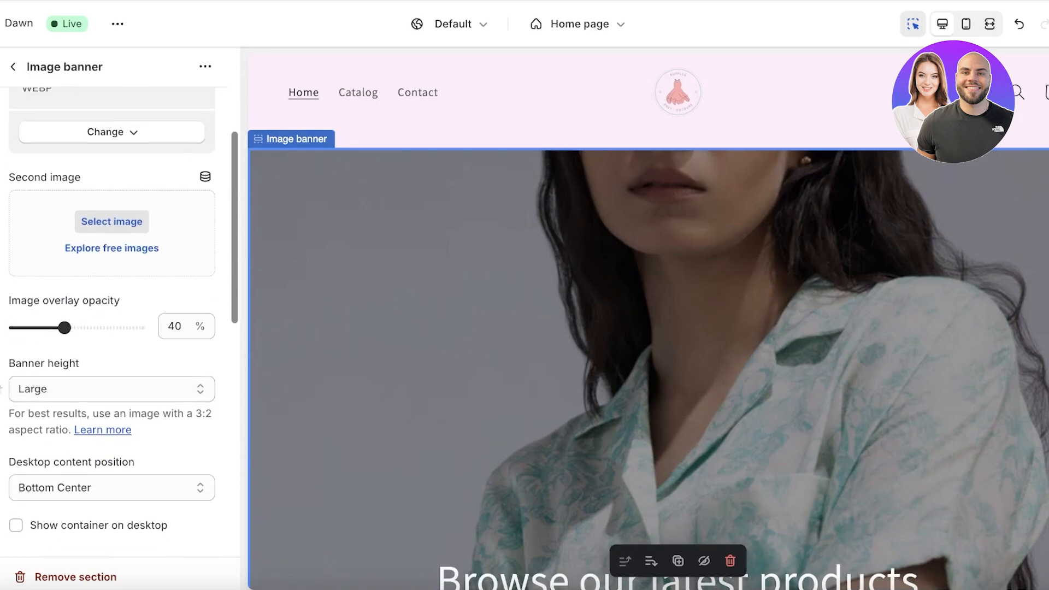
click(28, 377)
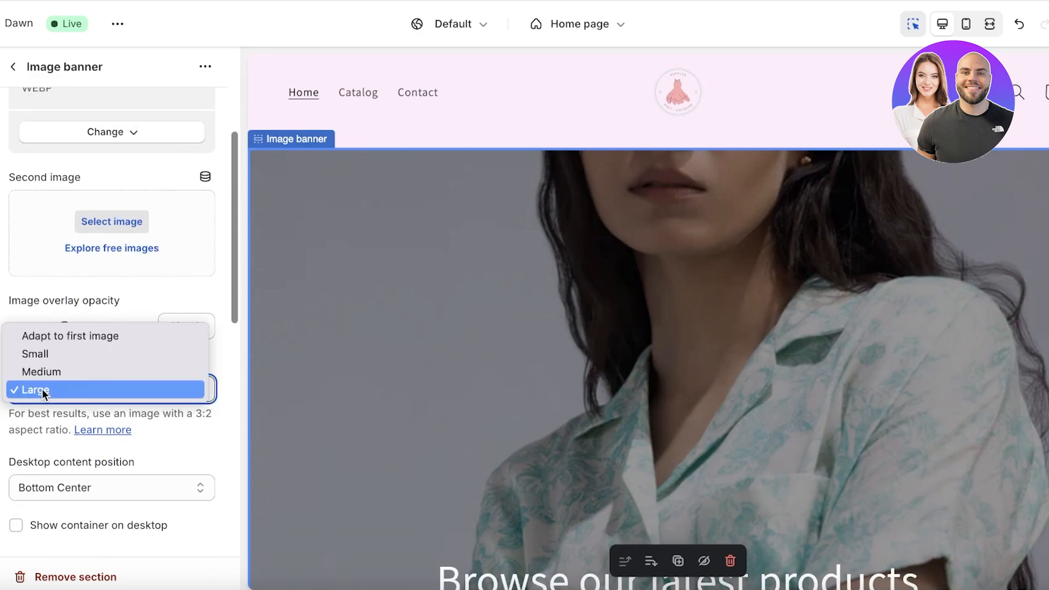
click(42, 359)
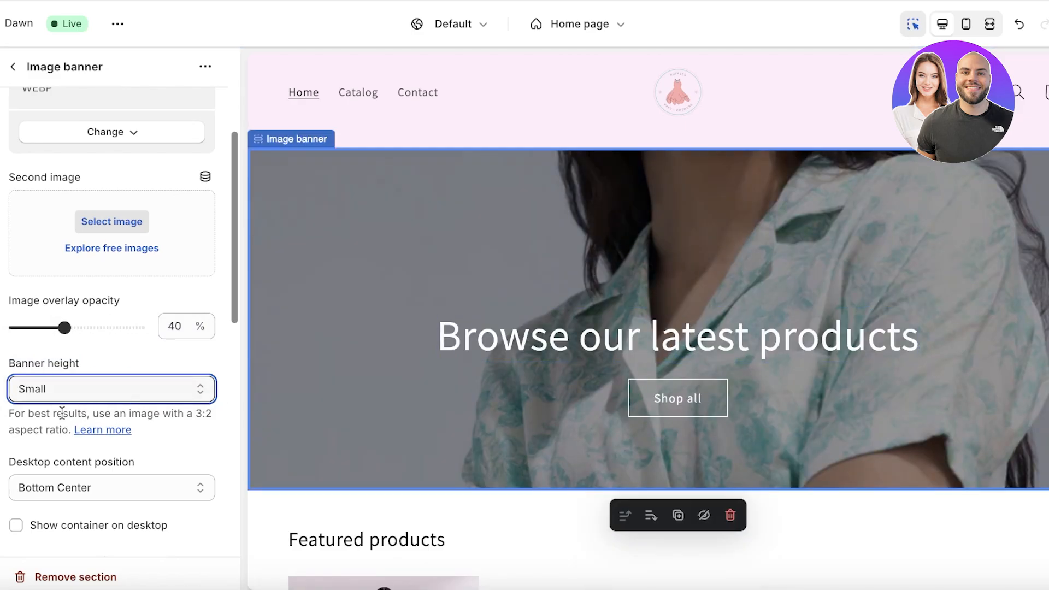
Step: Add a focal point at the top of the banner image and save it
scroll(86, 367, up, 5)
click(169, 245)
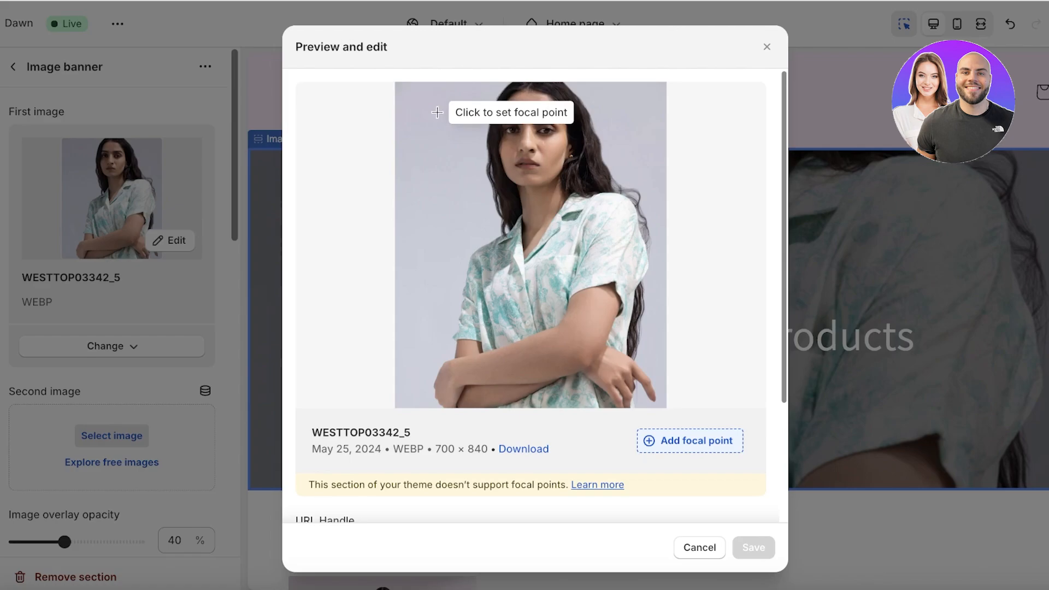
click(528, 118)
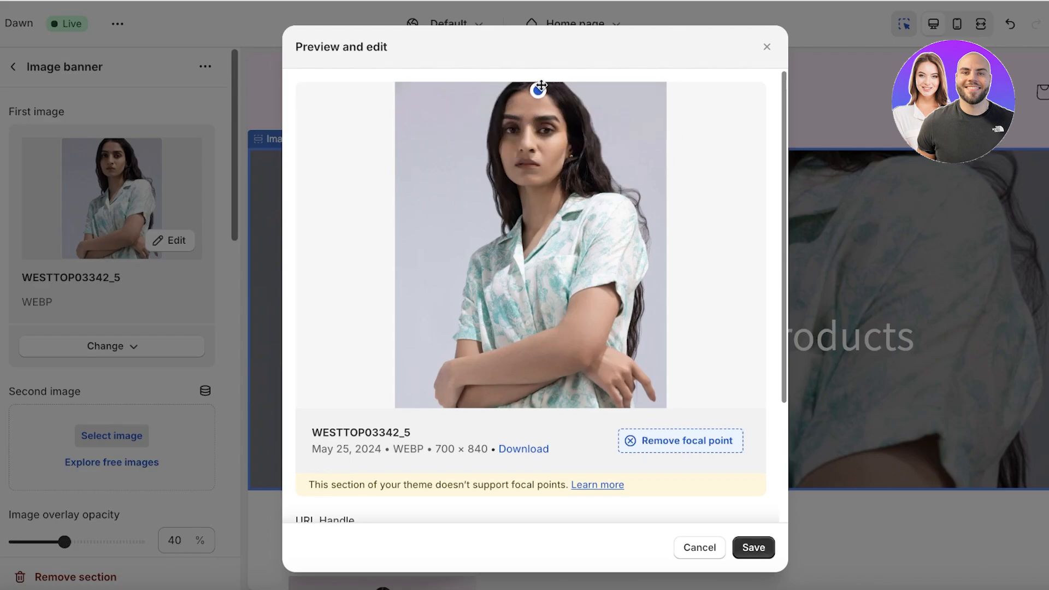
scroll(511, 364, down, 2)
scroll(511, 364, down, 1)
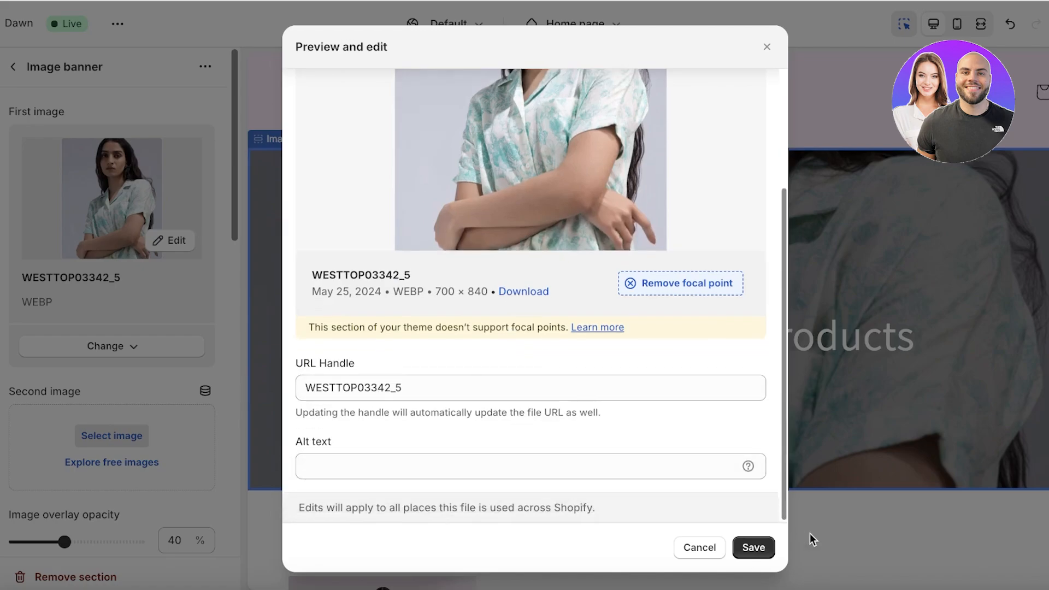
click(755, 547)
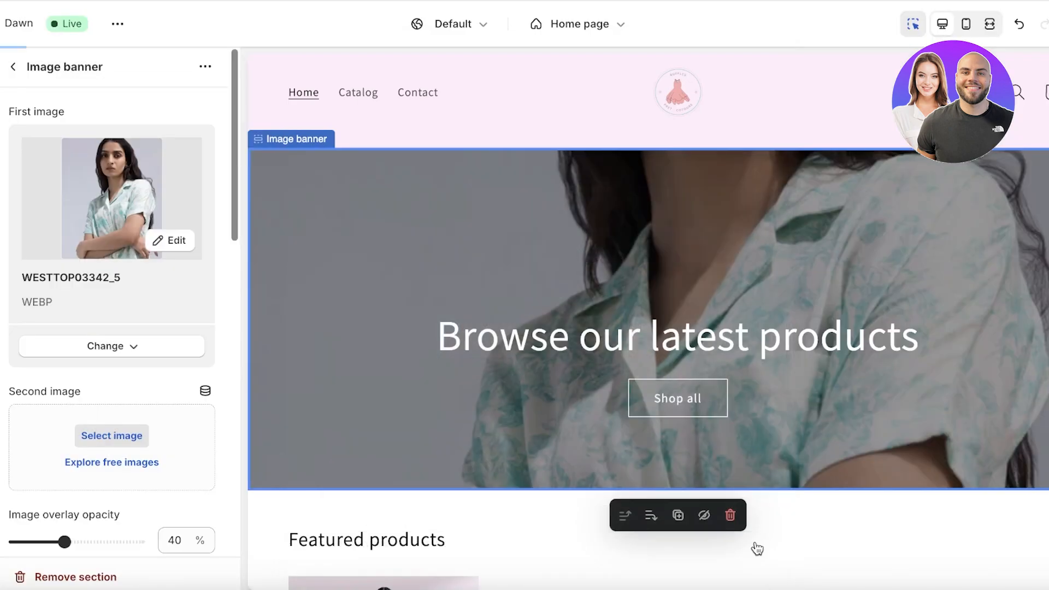
Step: Set the desktop content position to Middle Center and return to the section list
scroll(103, 332, down, 4)
scroll(105, 332, down, 2)
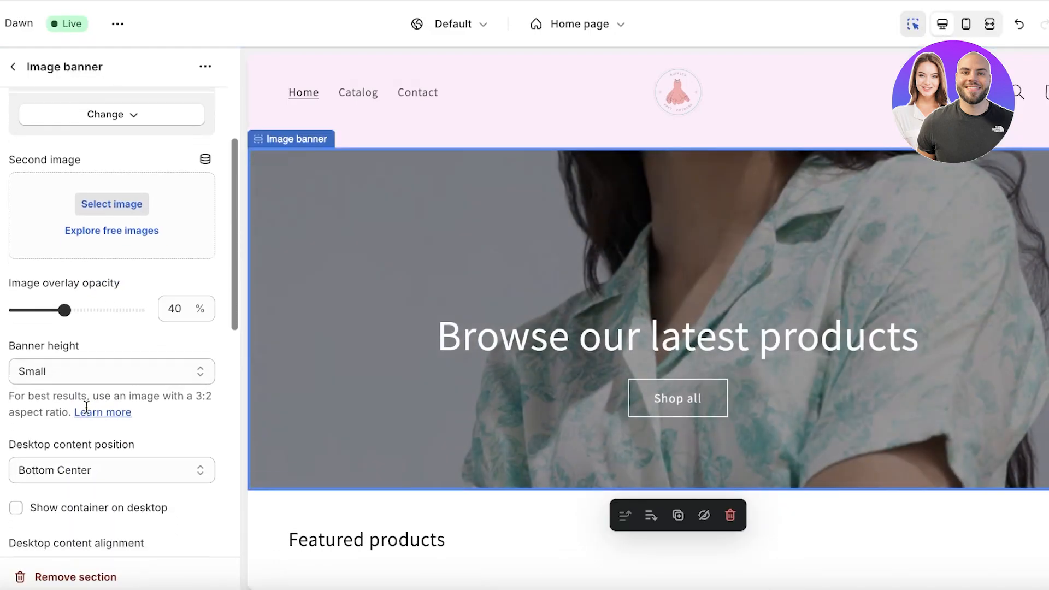
scroll(77, 384, down, 2)
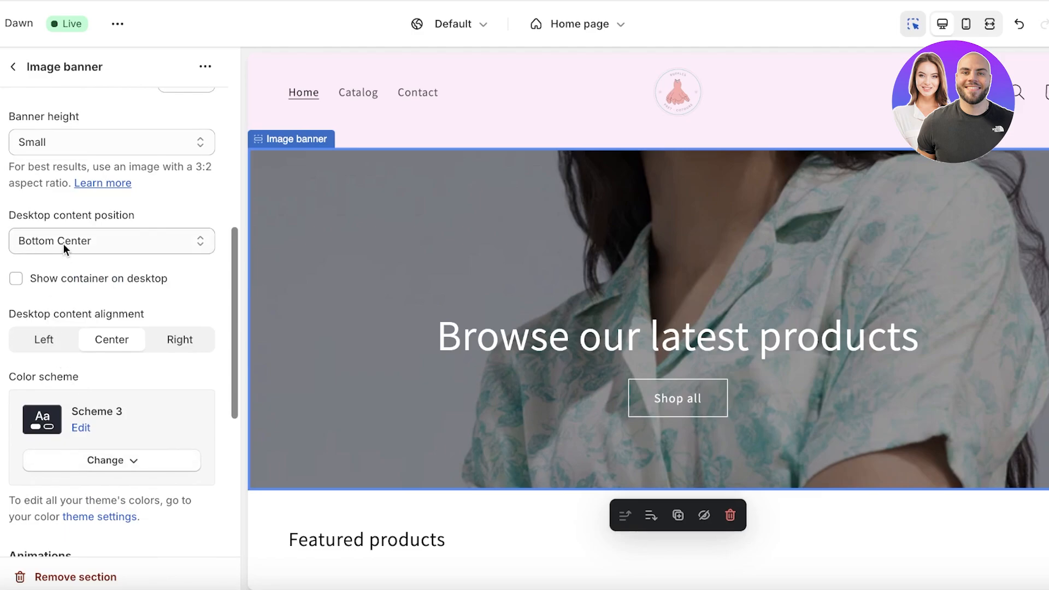
click(545, 339)
click(540, 263)
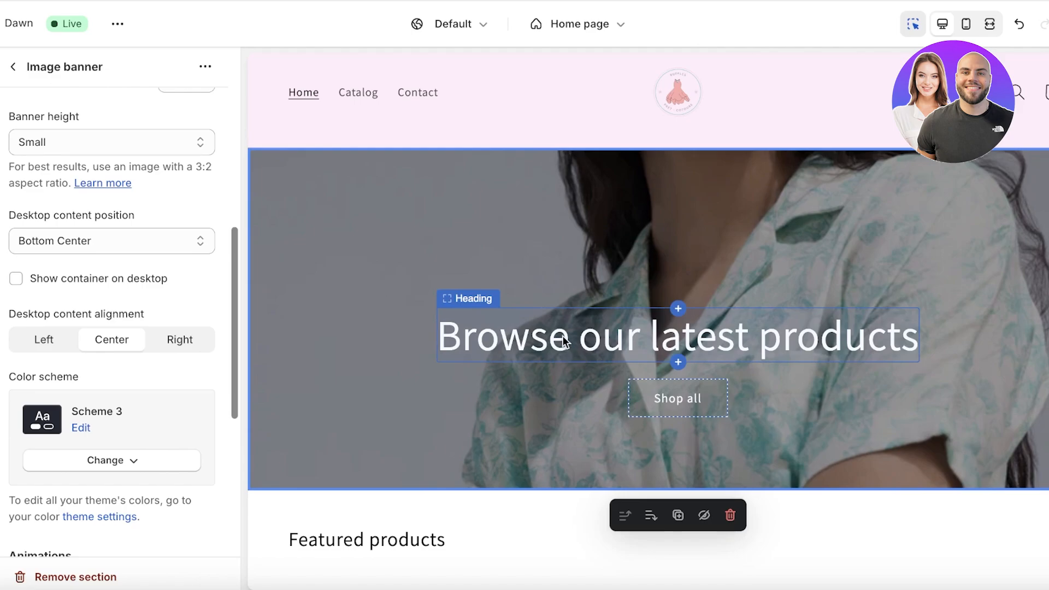
click(82, 241)
click(75, 188)
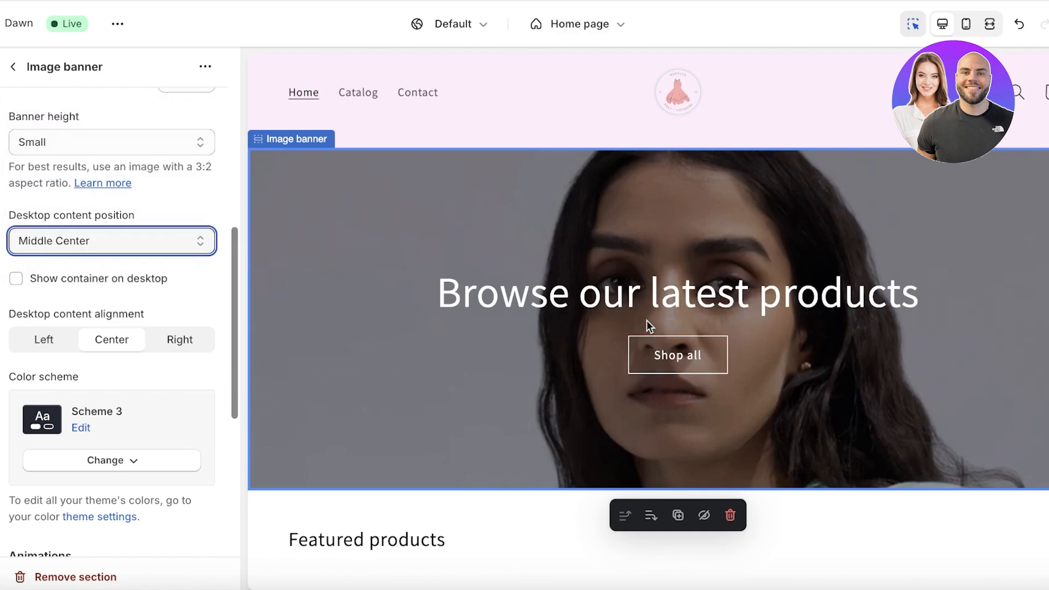
scroll(65, 437, down, 1)
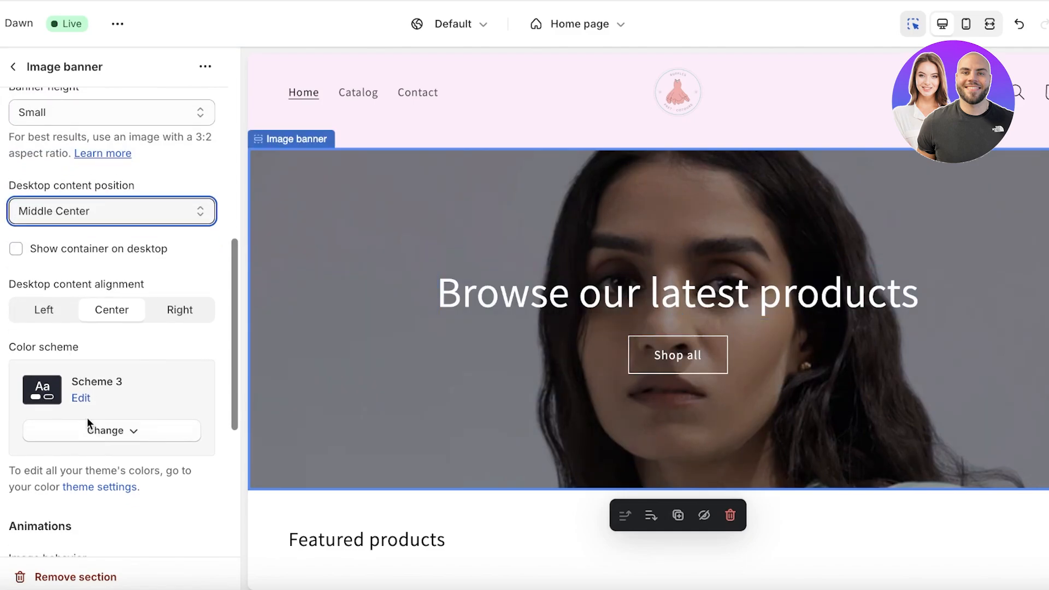
scroll(87, 423, down, 5)
click(14, 67)
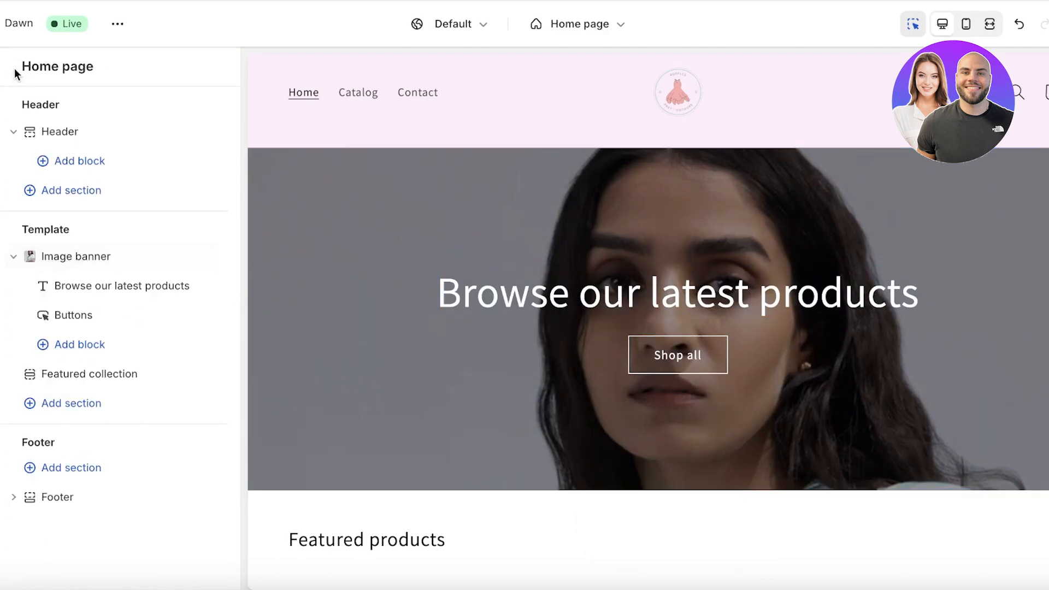
Step: Replace the banner heading with bold text "Pink is the new classic"
click(97, 286)
triple_click(150, 163)
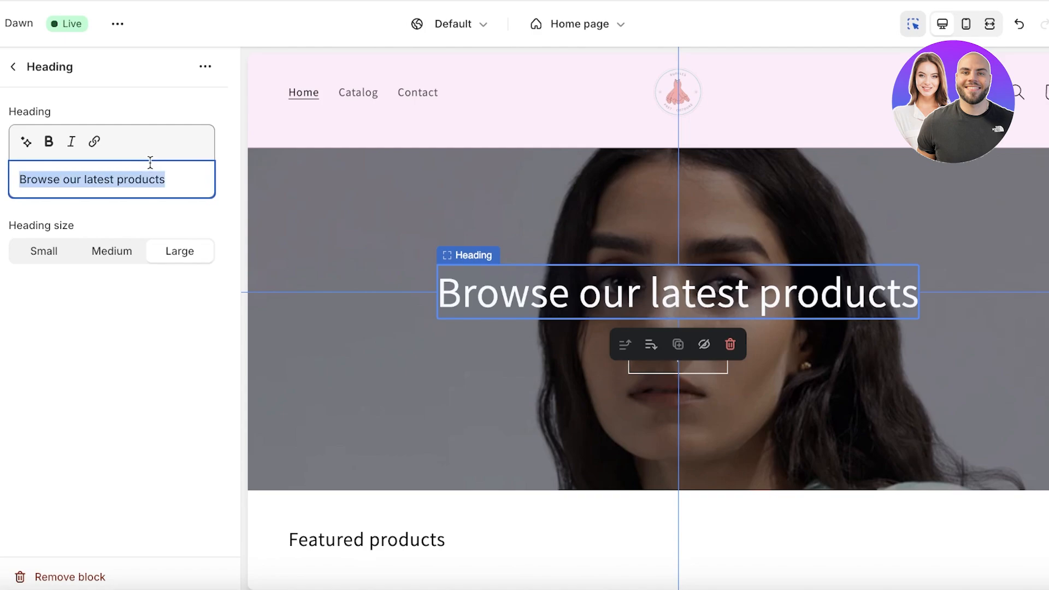
text(Pink t)
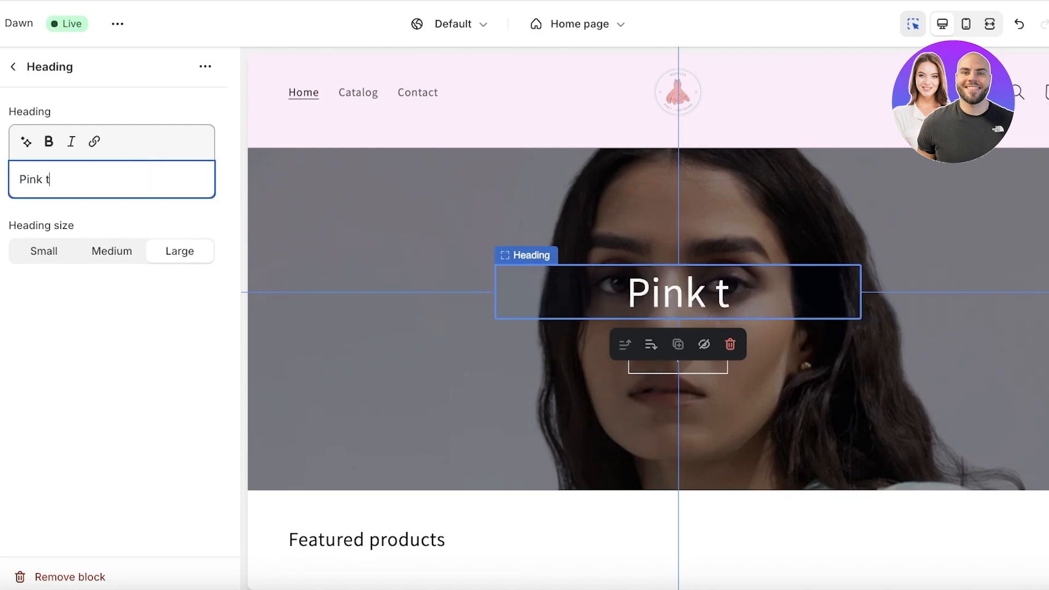
key(BackSpace)
text(is the new wh)
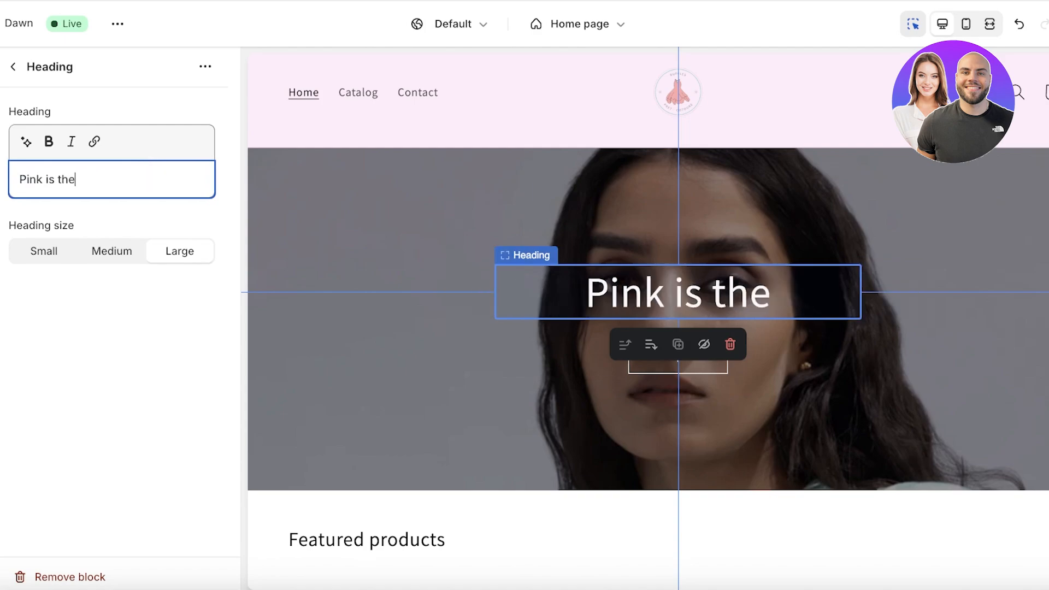
key(BackSpace)
key(BackSpace)
text(classic)
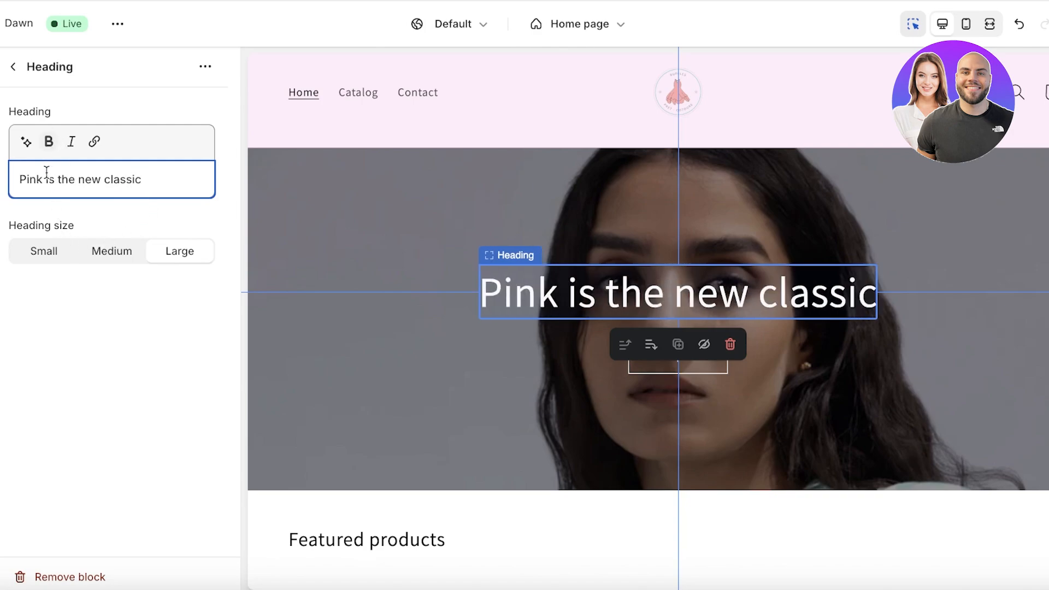
triple_click(46, 172)
click(49, 142)
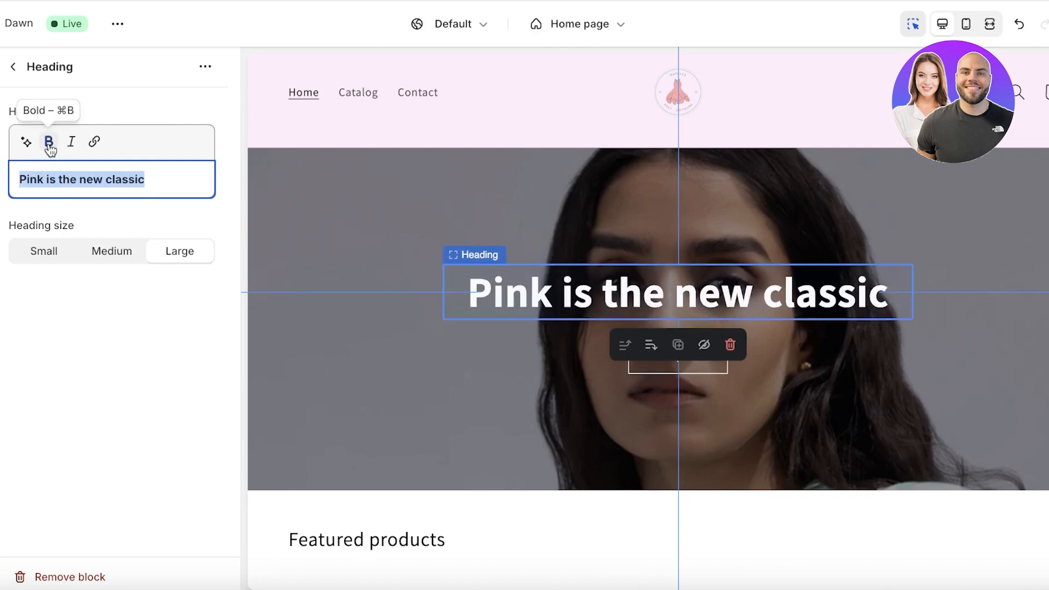
click(13, 66)
Step: Change the banner's first button label to "Shop Now"
click(60, 311)
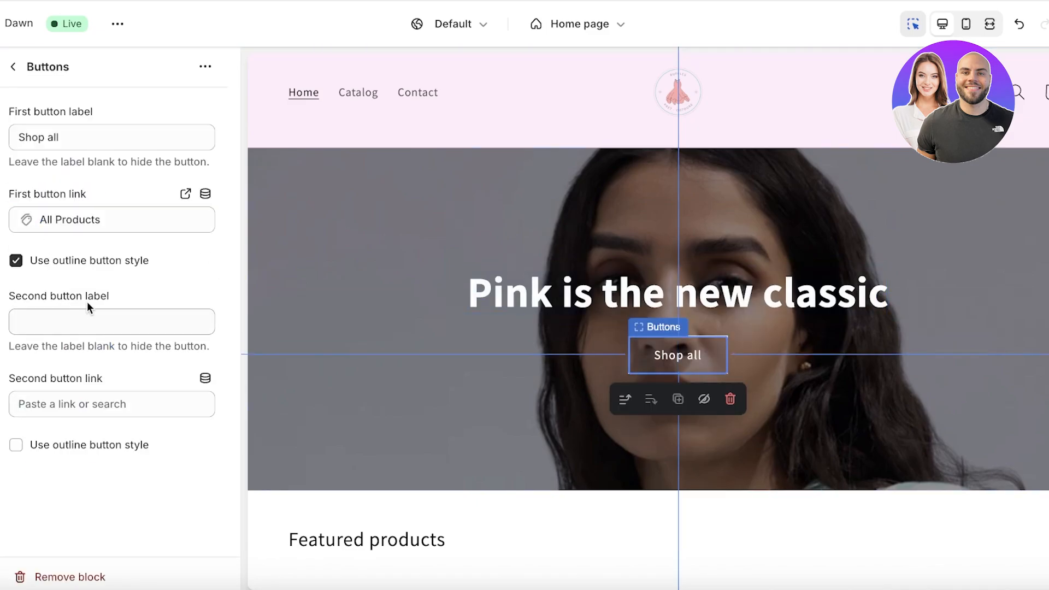
click(97, 141)
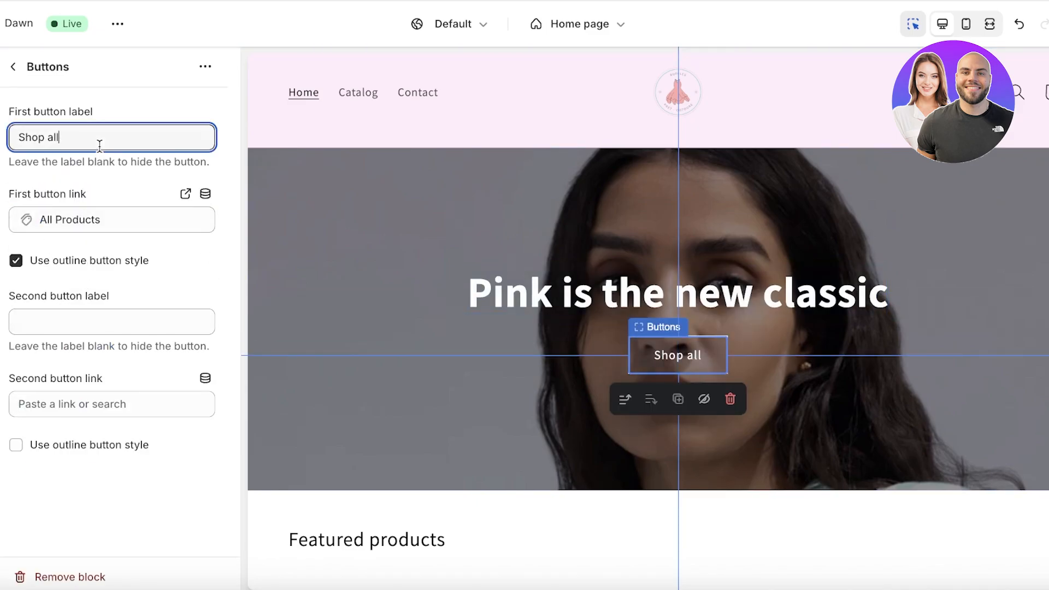
key(ctrl+a)
text(Shop Noq)
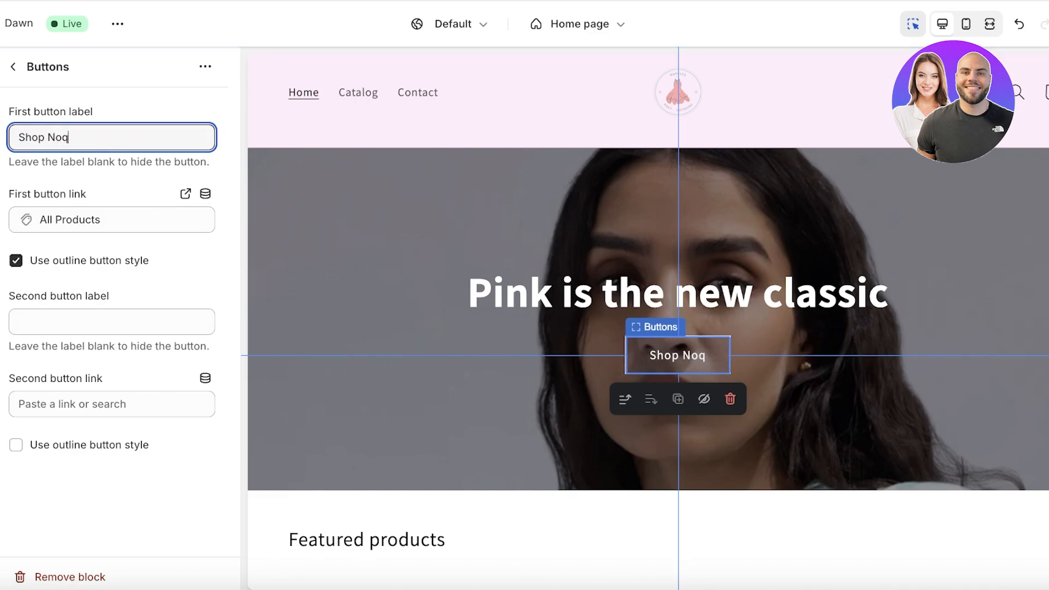
key(BackSpace)
text(w)
click(13, 66)
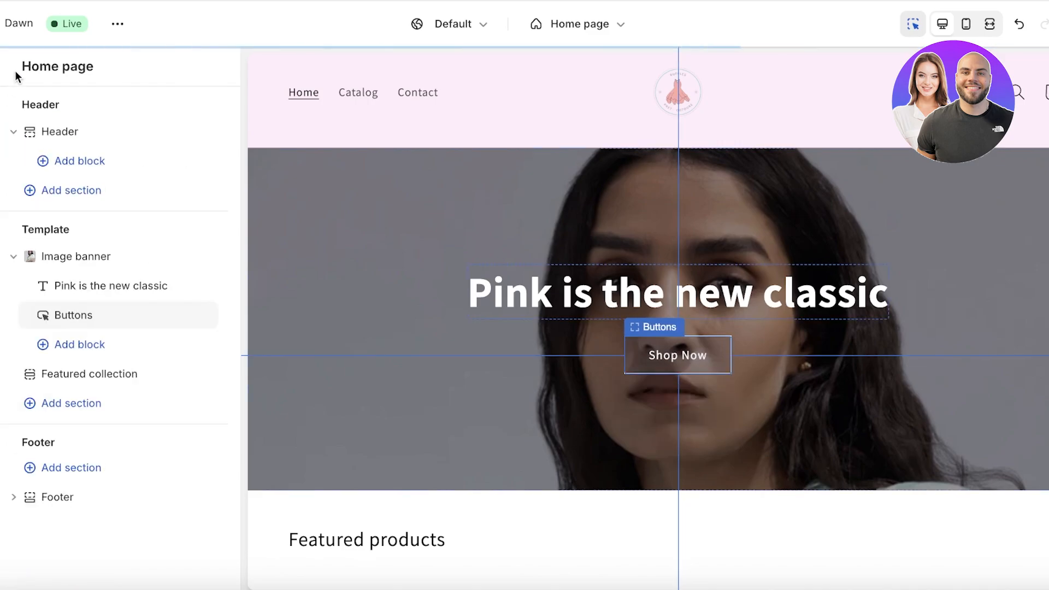
scroll(562, 402, down, 3)
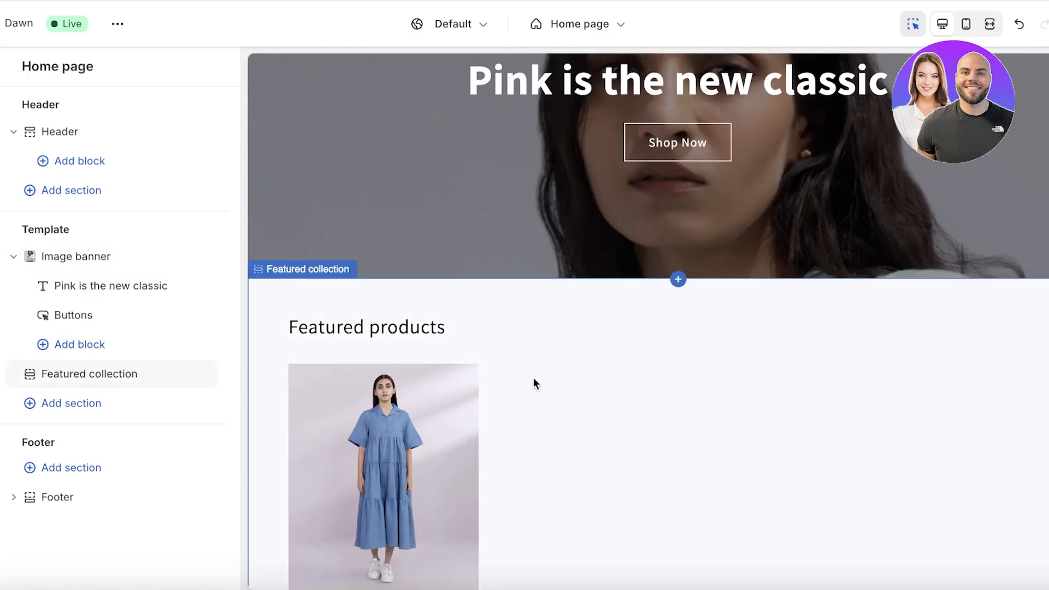
scroll(534, 382, down, 6)
scroll(436, 342, up, 3)
scroll(454, 305, down, 3)
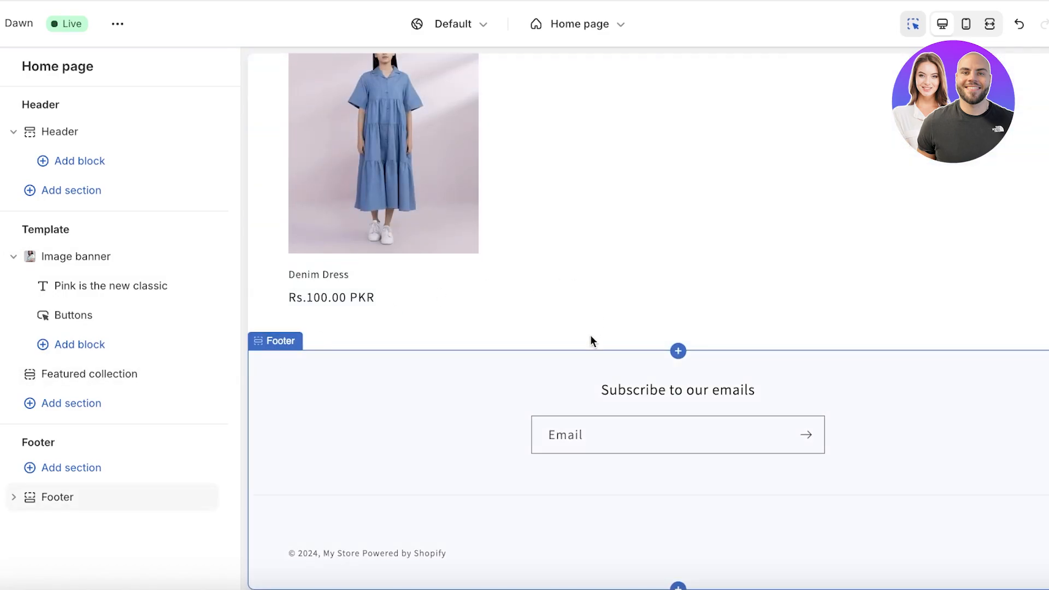
mouse_move(127, 359)
scroll(428, 342, up, 10)
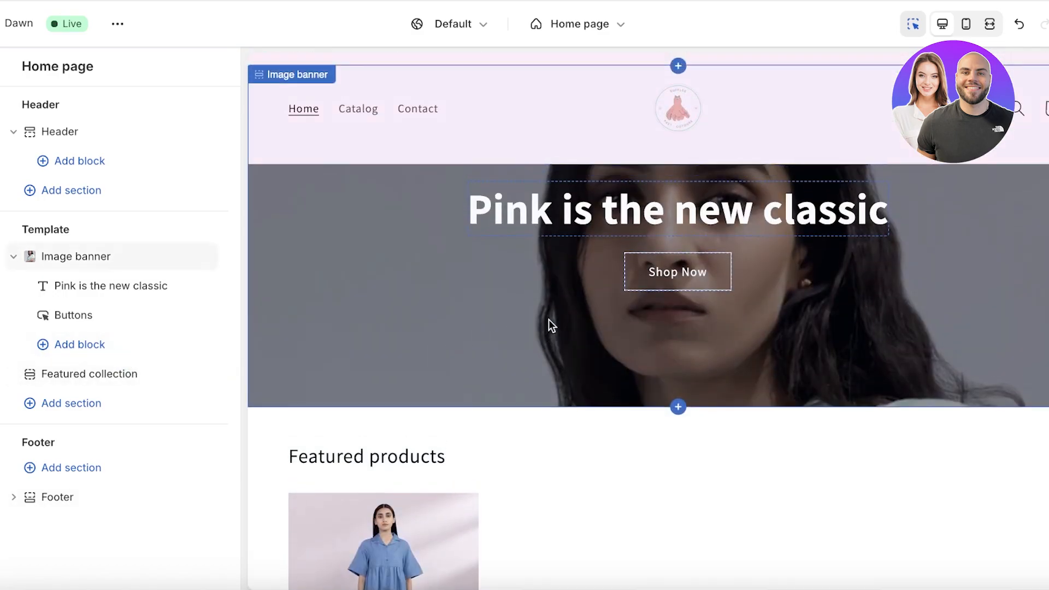
click(66, 407)
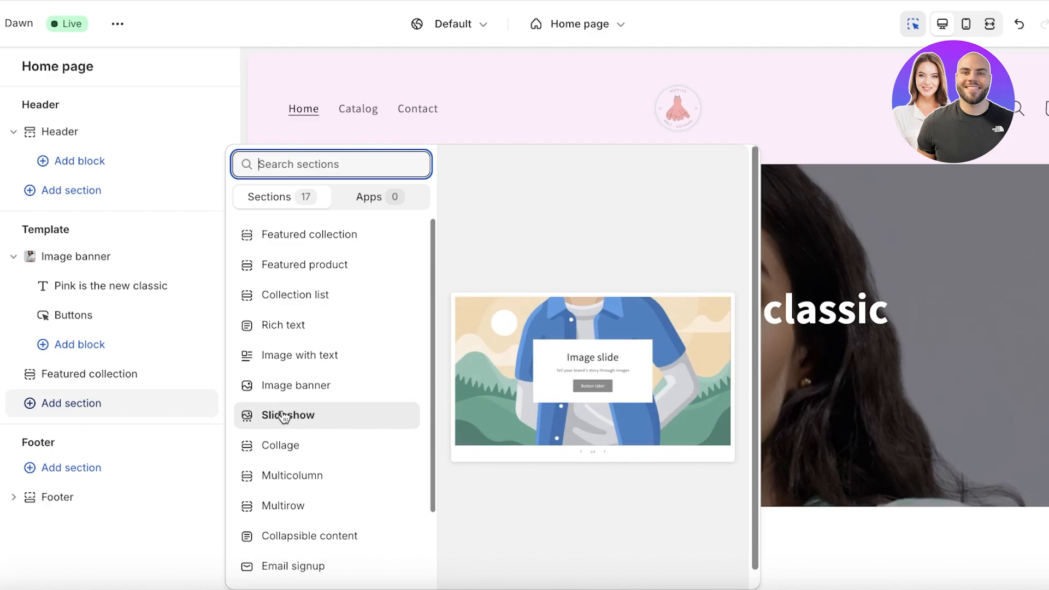
click(338, 413)
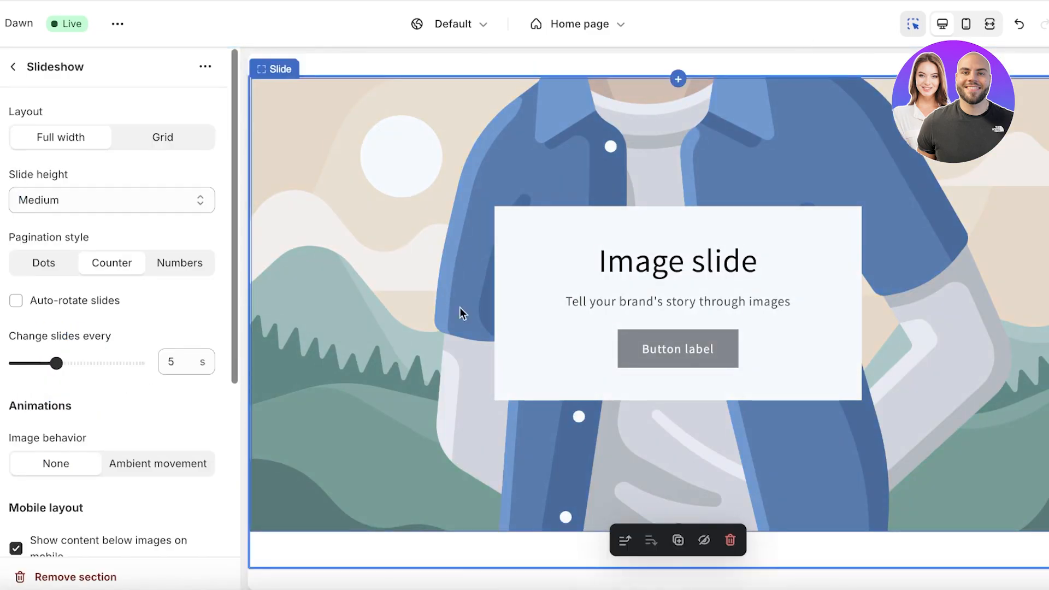
scroll(463, 313, down, 4)
scroll(520, 304, up, 3)
scroll(644, 479, up, 4)
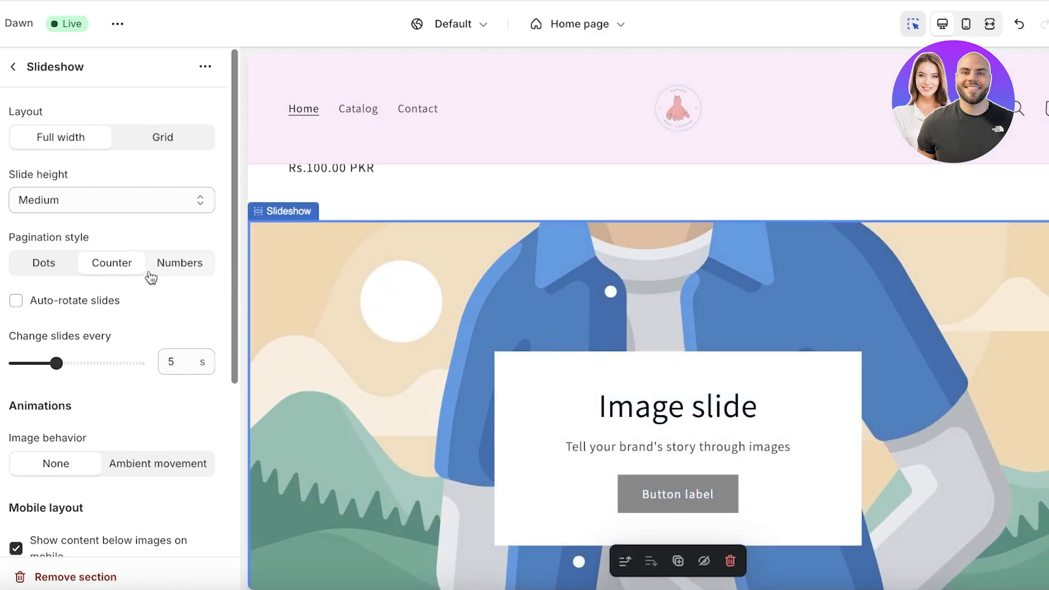
click(13, 68)
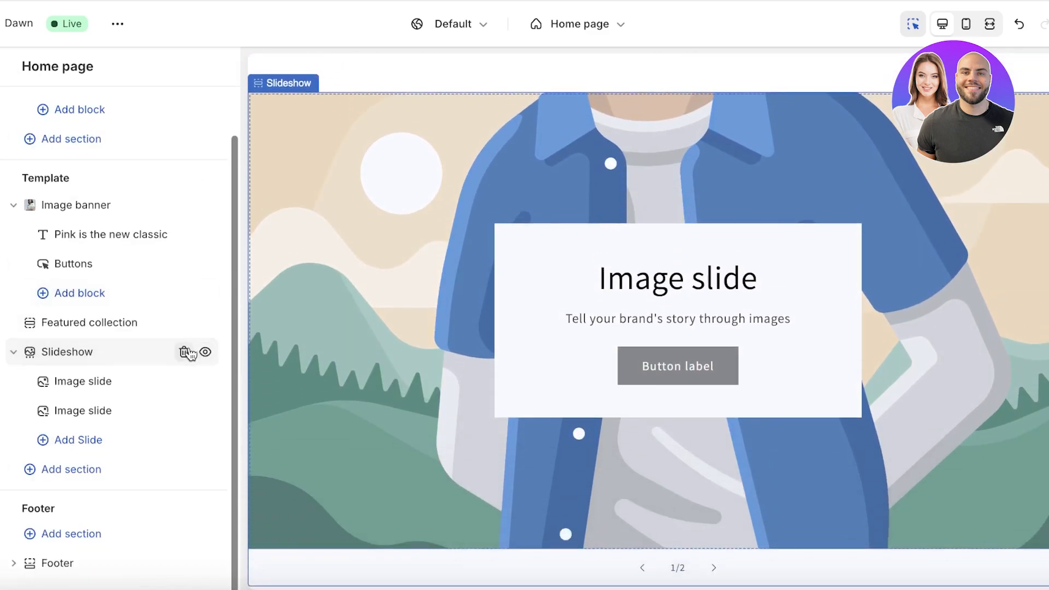
click(185, 351)
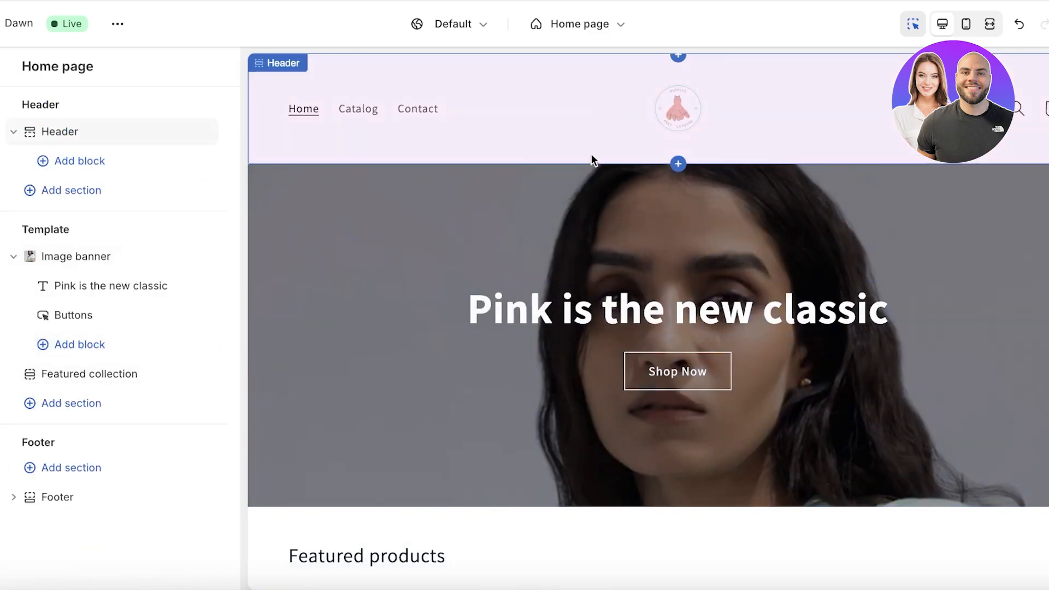
Step: Set the Featured collection section's colour scheme to Scheme 6
scroll(656, 335, down, 4)
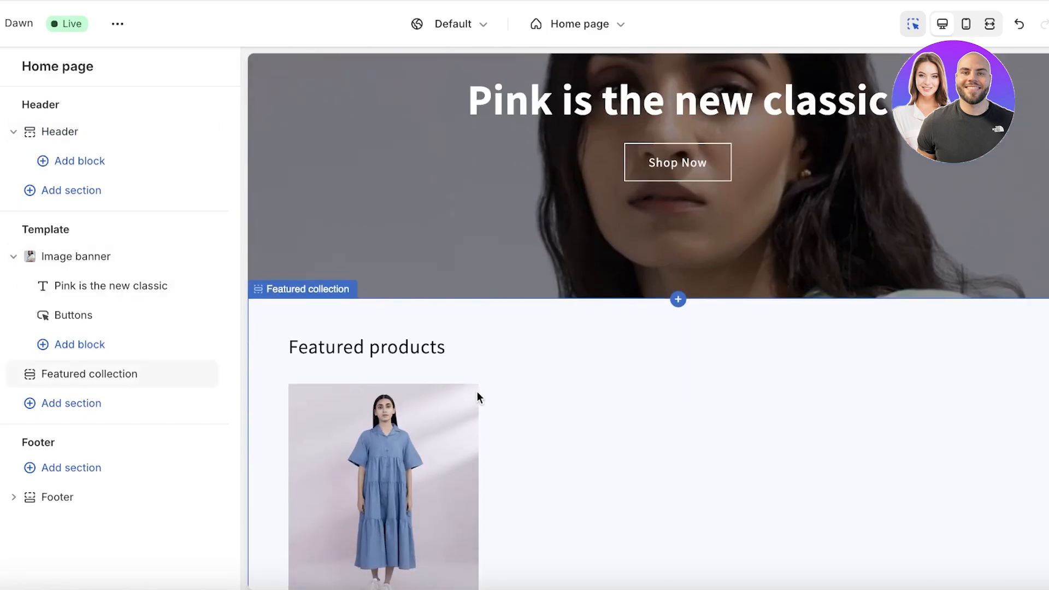
click(477, 391)
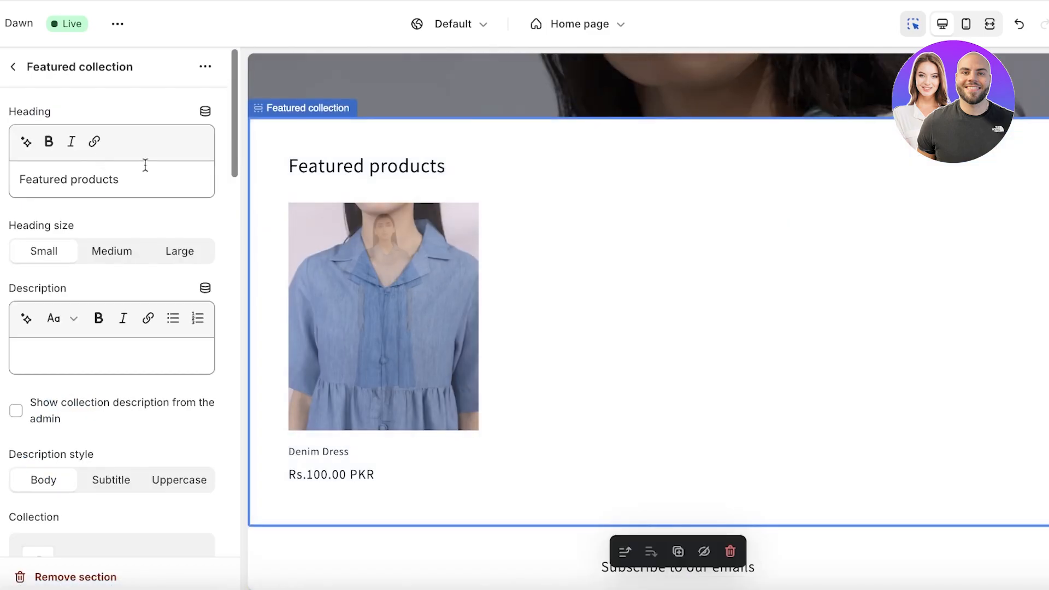
scroll(117, 304, down, 12)
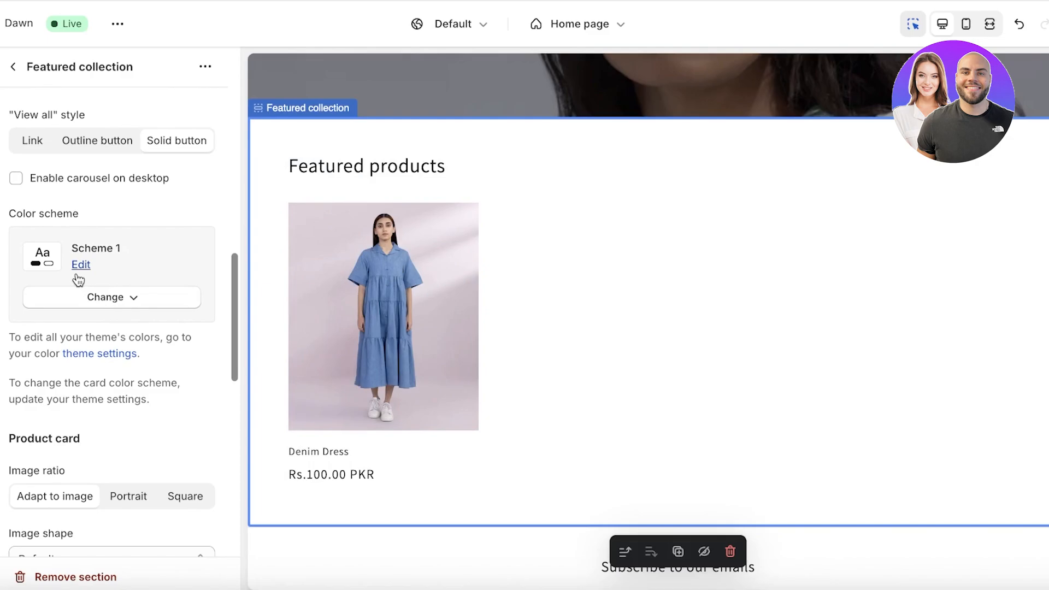
click(104, 297)
click(89, 545)
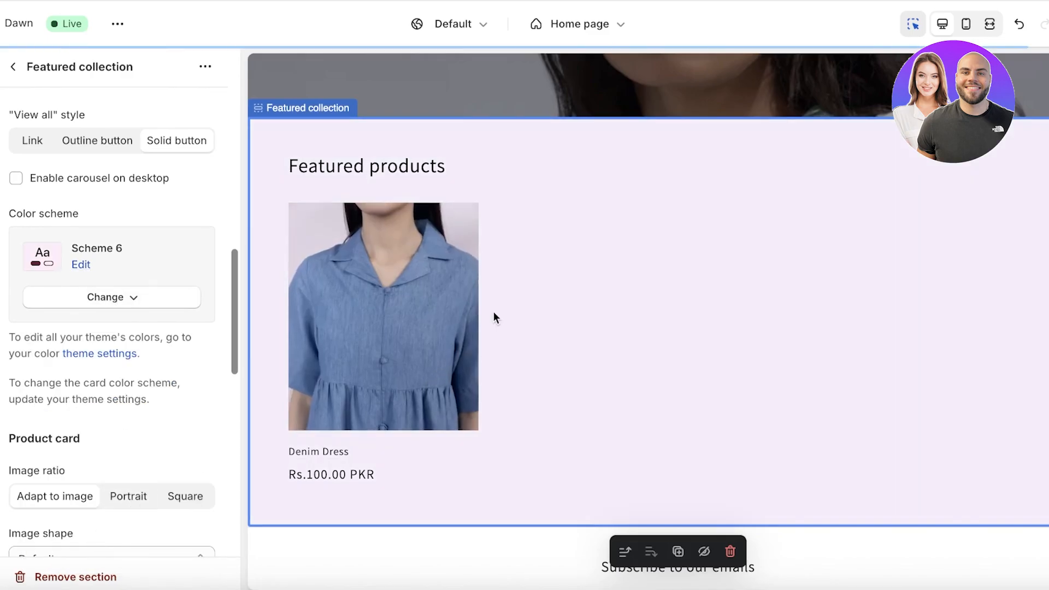
Step: Set the footer section's colour scheme to Scheme 6 as well
scroll(608, 258, down, 3)
click(410, 471)
scroll(172, 447, down, 10)
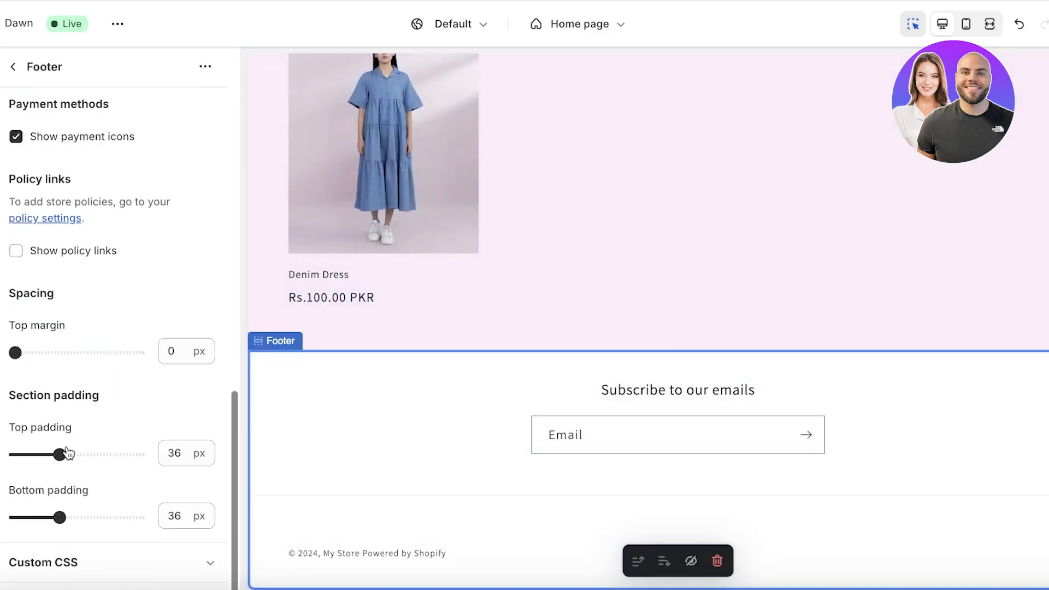
scroll(80, 470, up, 10)
click(100, 196)
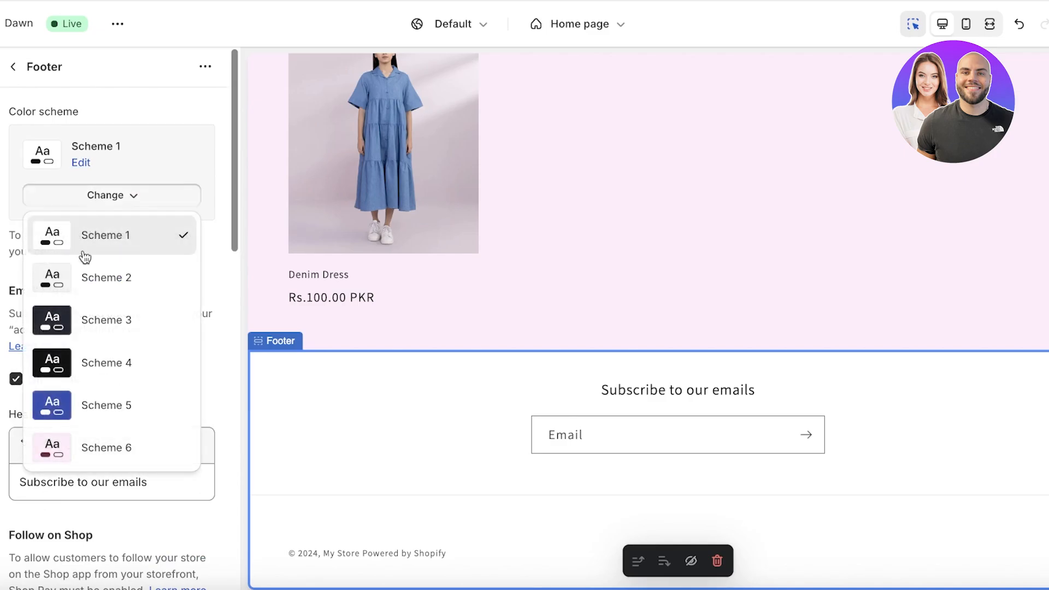
click(84, 448)
scroll(818, 328, up, 5)
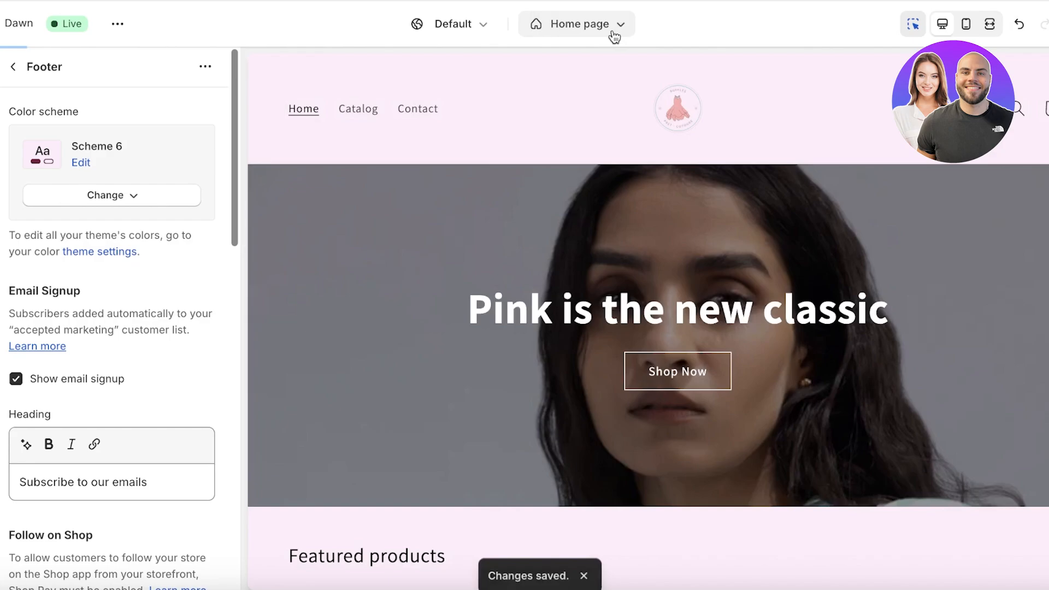
Step: Exit the theme editor to the admin and open Online Store Navigation with the Footer and Main menus
click(611, 28)
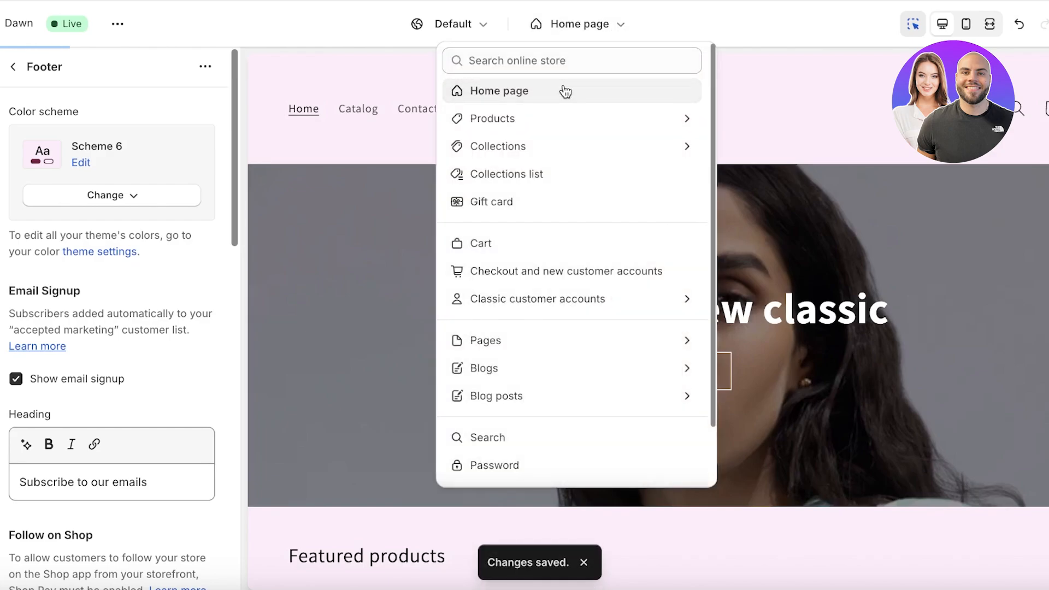
click(847, 160)
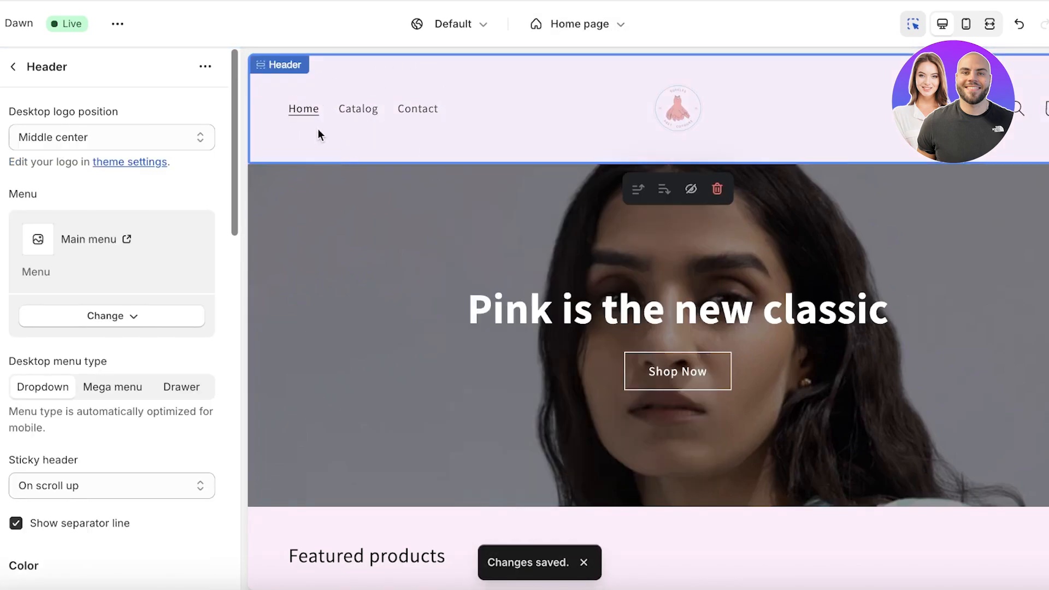
click(1, 25)
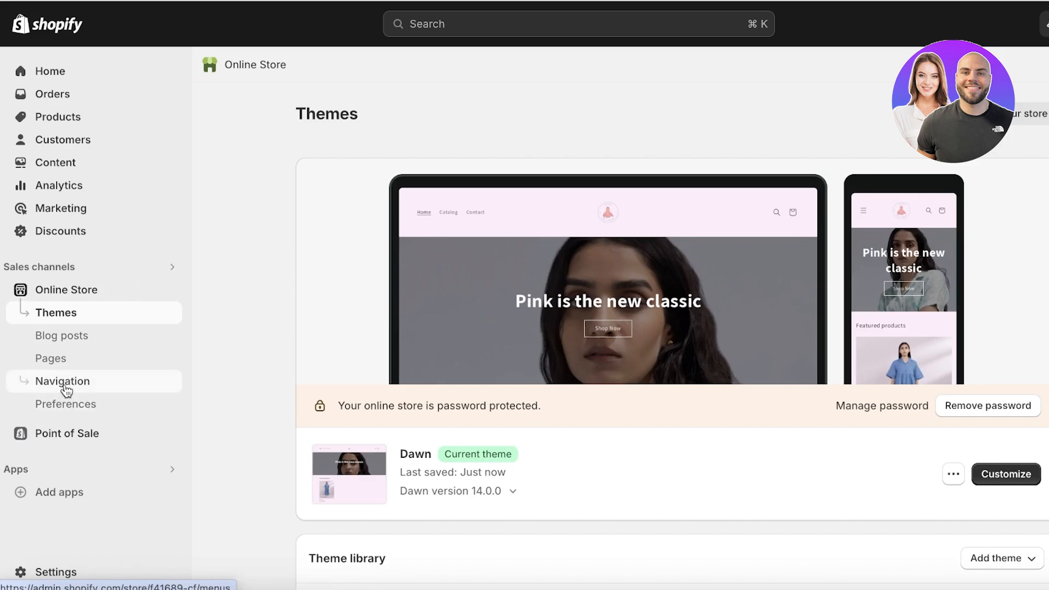
click(67, 388)
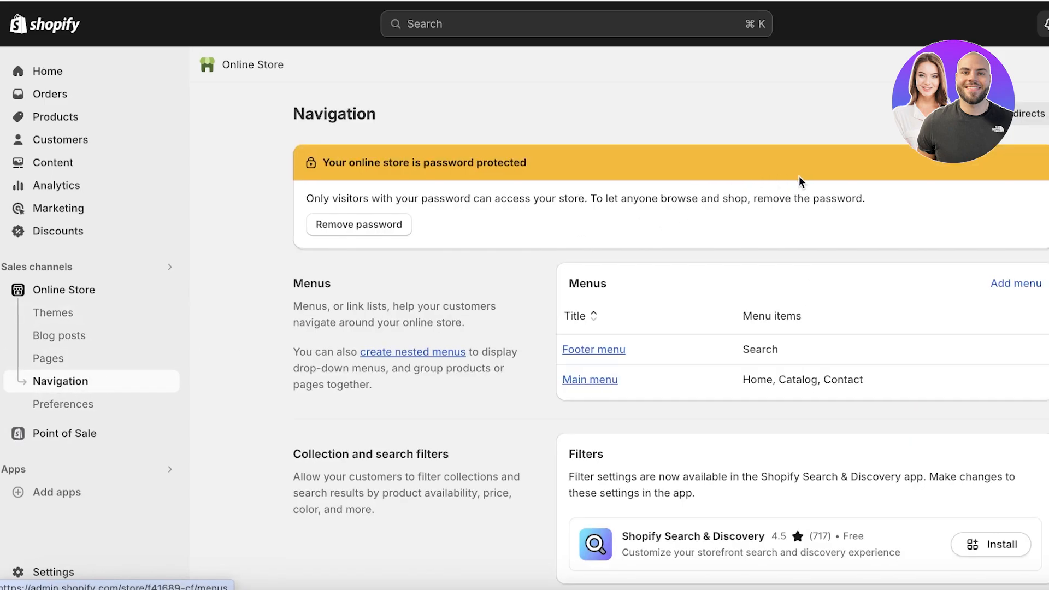
Step: Remove Catalog from the Main menu and add a Dresses item linked to the Dresses collection
click(606, 379)
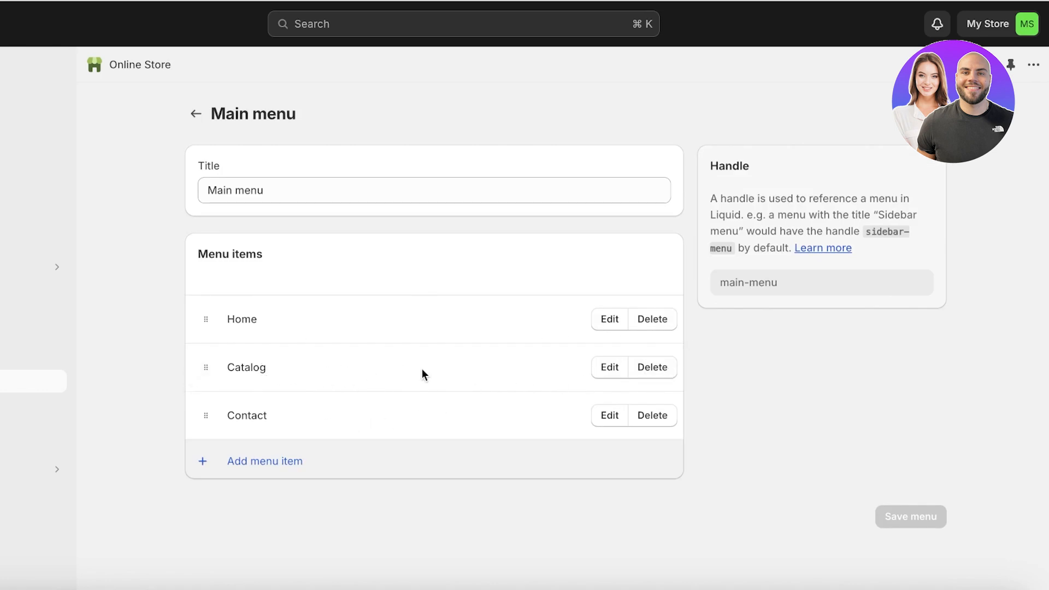
click(660, 369)
click(663, 365)
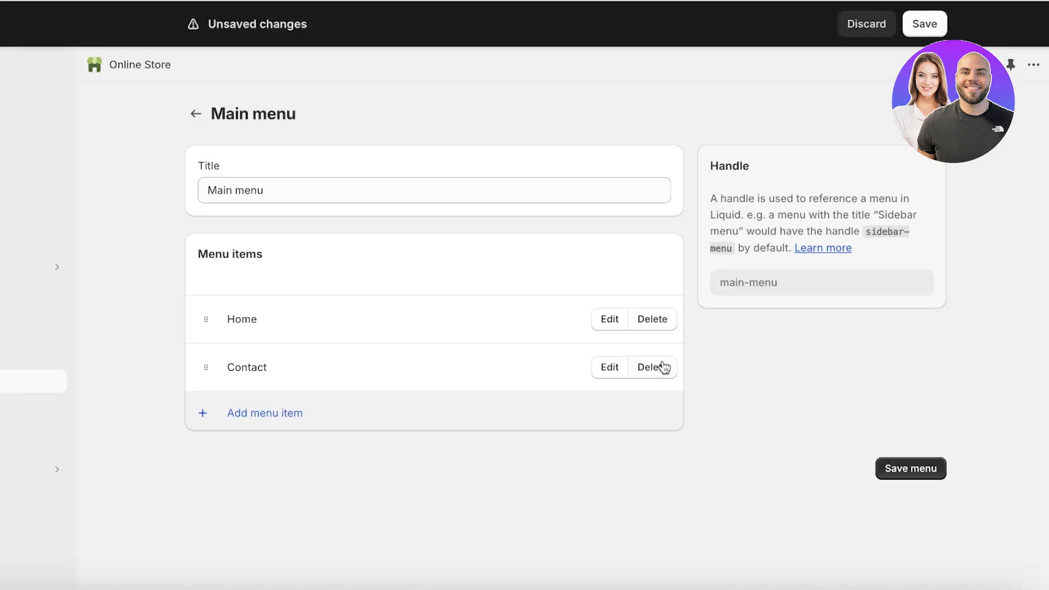
click(206, 427)
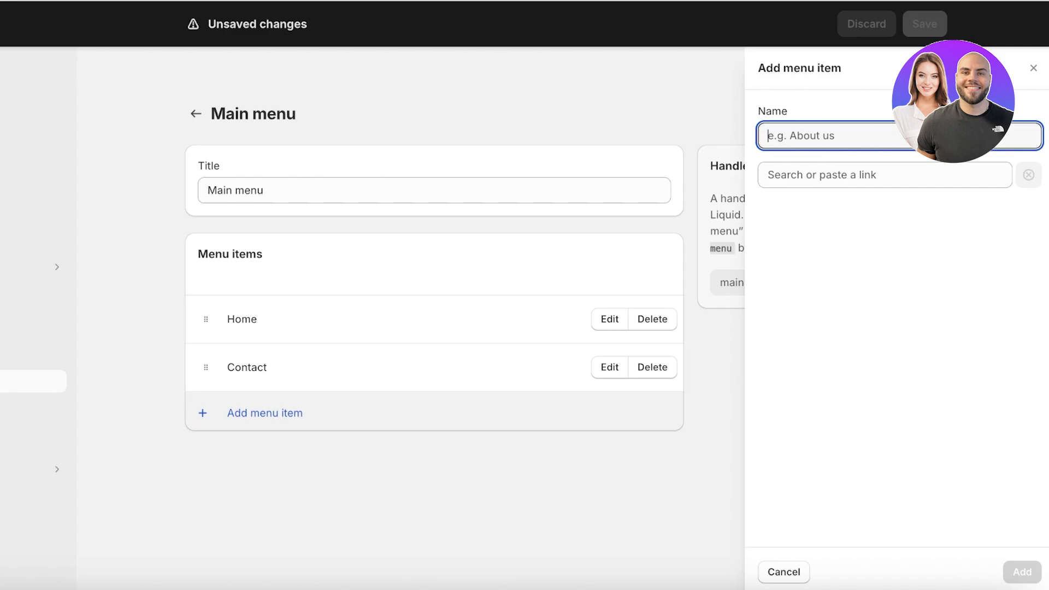
text(Dresses)
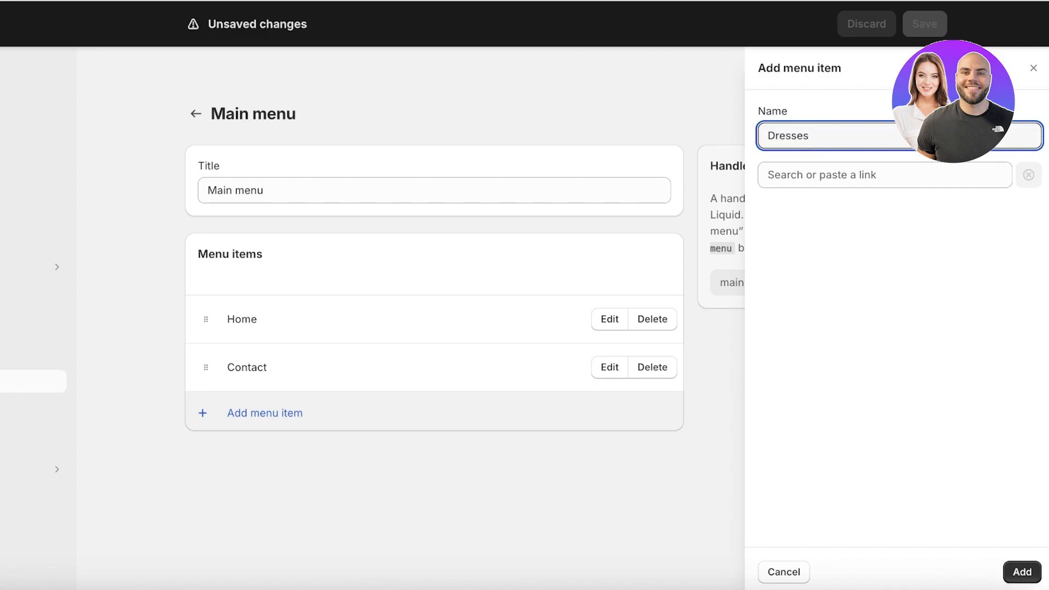
click(979, 166)
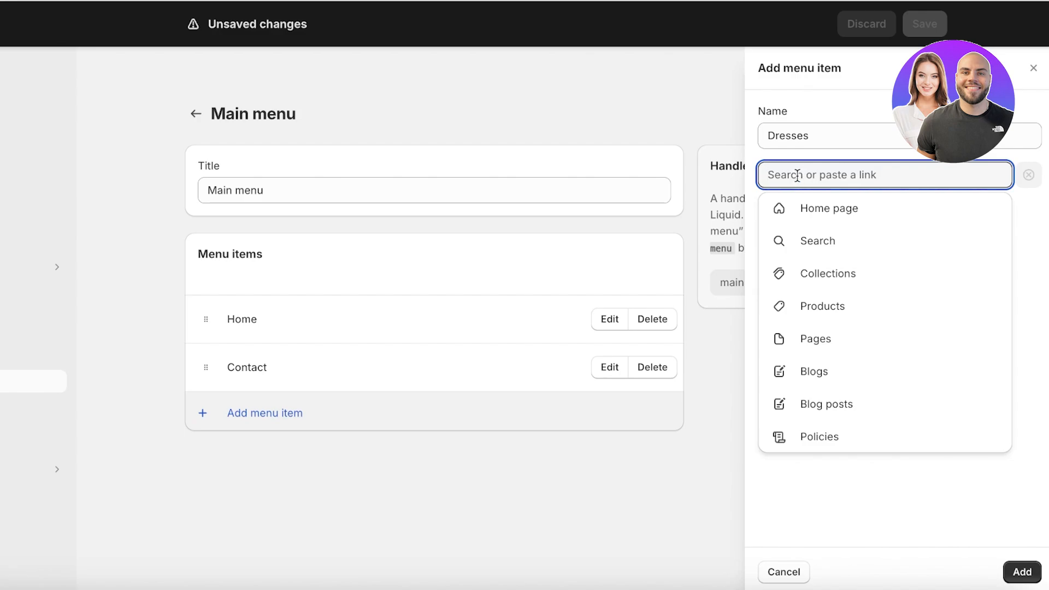
click(807, 280)
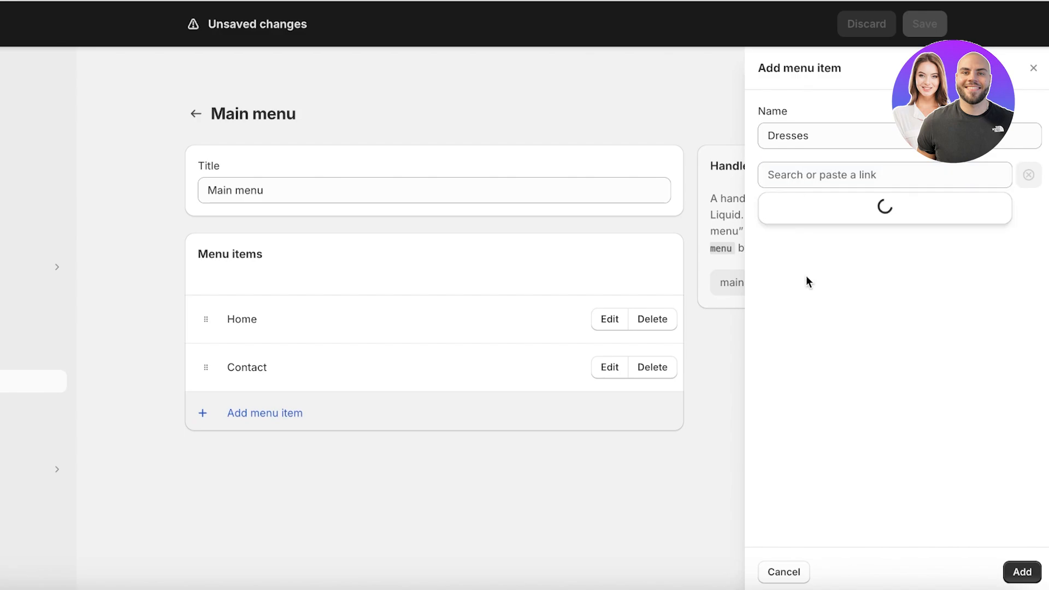
click(806, 272)
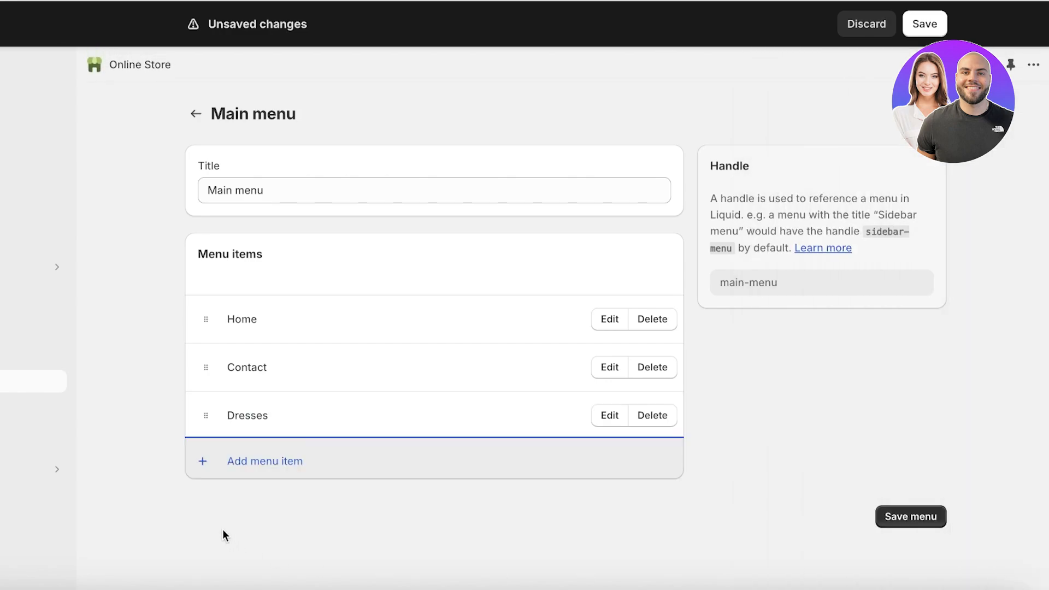
Step: Add an 'All Products' item linked to all products, move Contact last, and save the menu
click(229, 459)
text(Al)
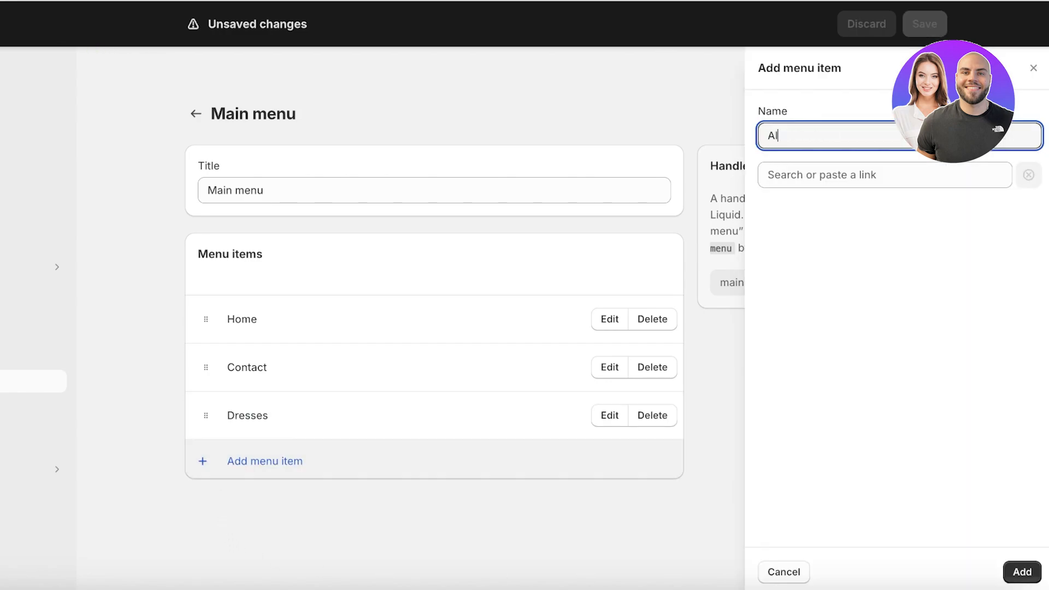
text(l Products)
click(948, 174)
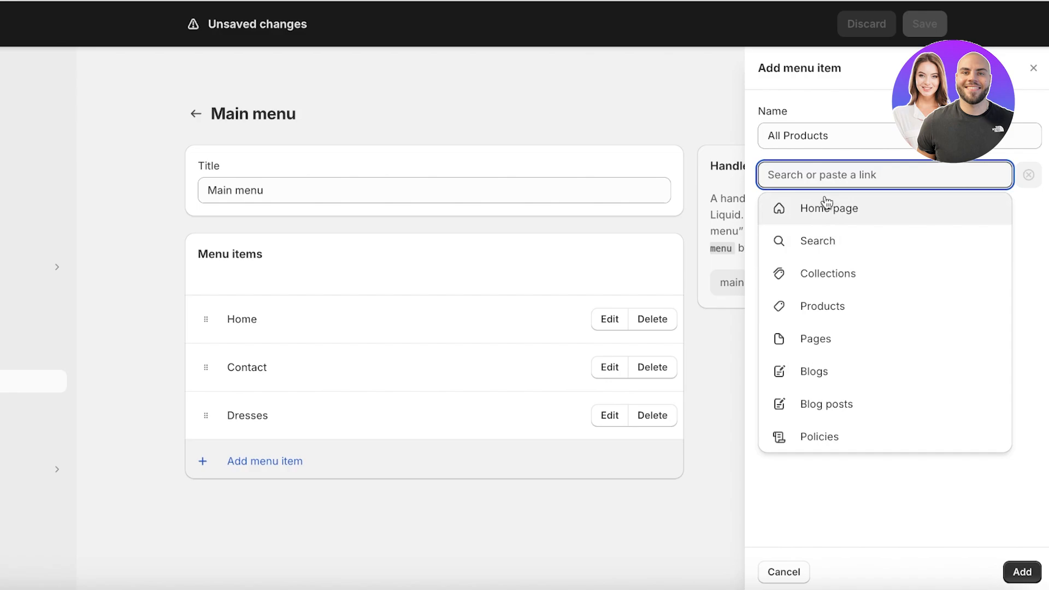
click(824, 312)
click(819, 243)
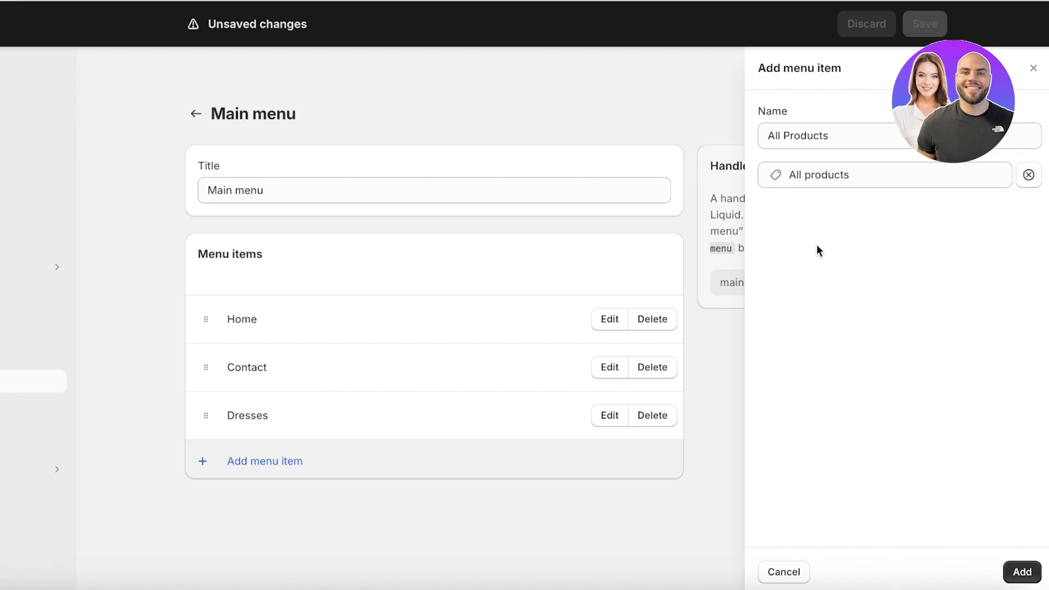
click(1020, 570)
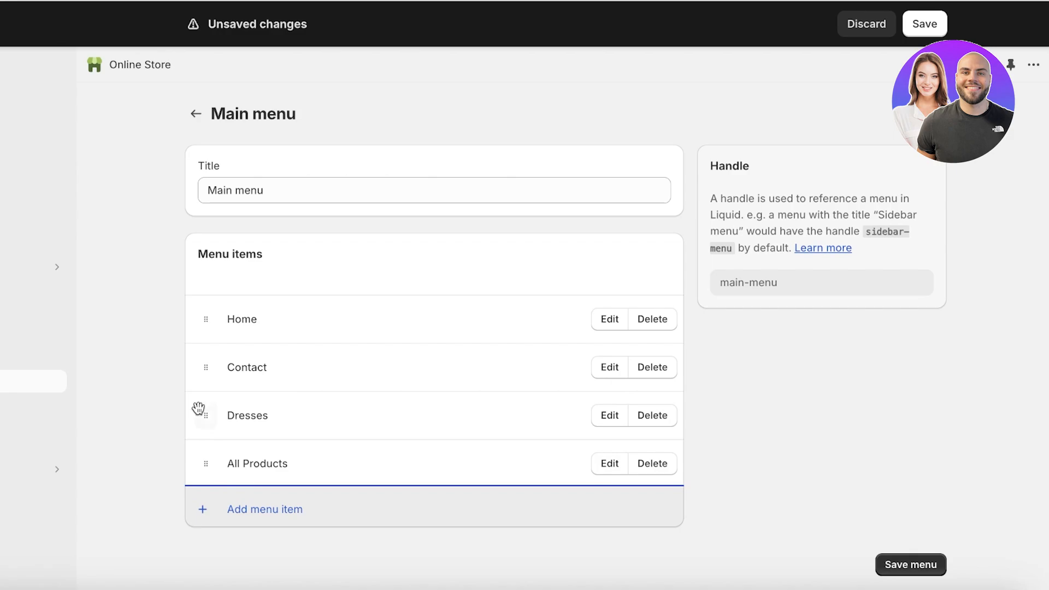
drag(204, 370, 189, 464)
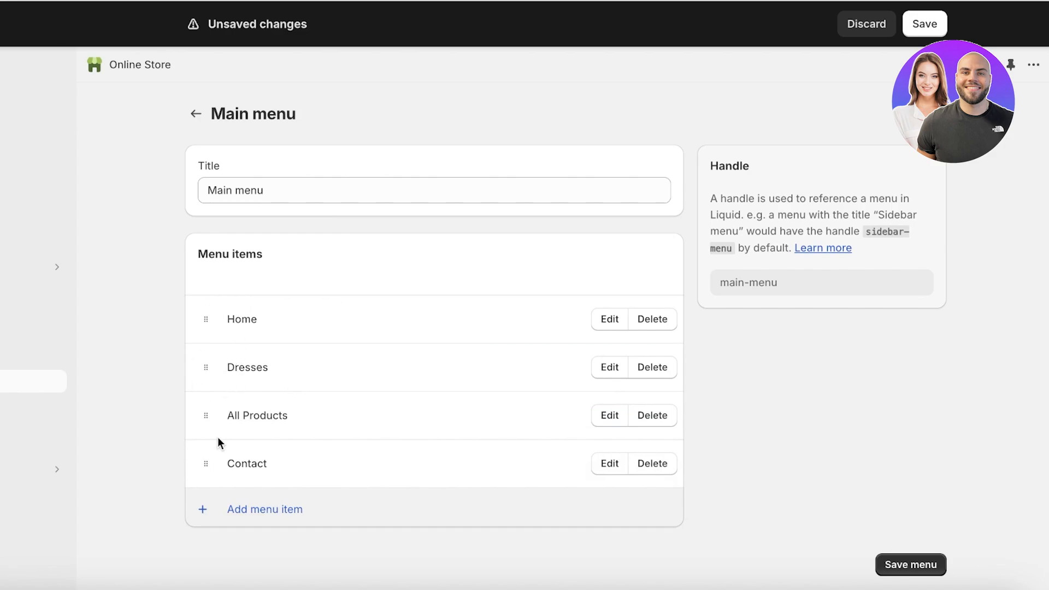
click(906, 566)
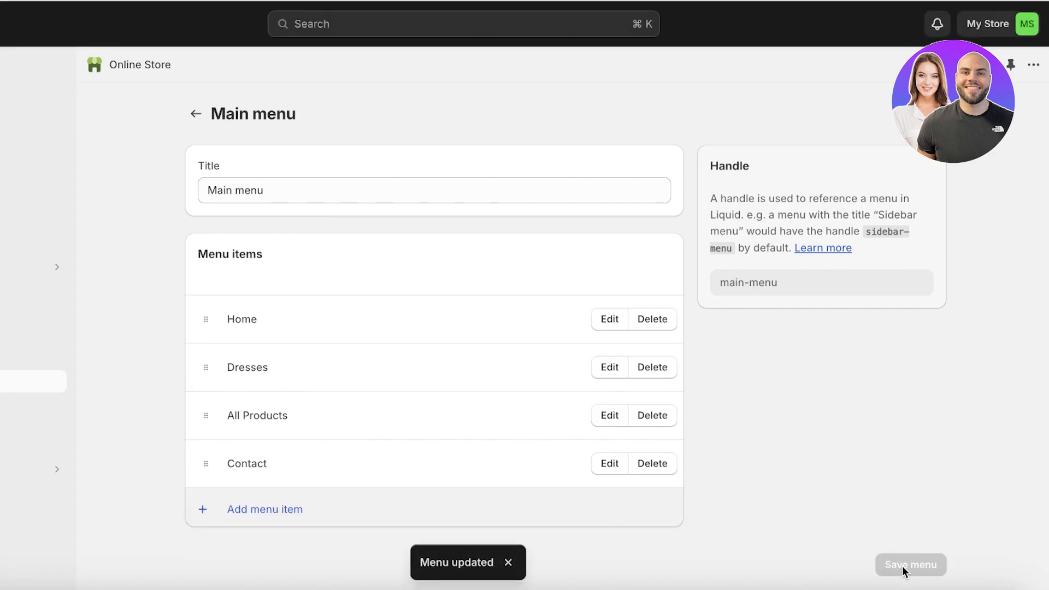
click(53, 291)
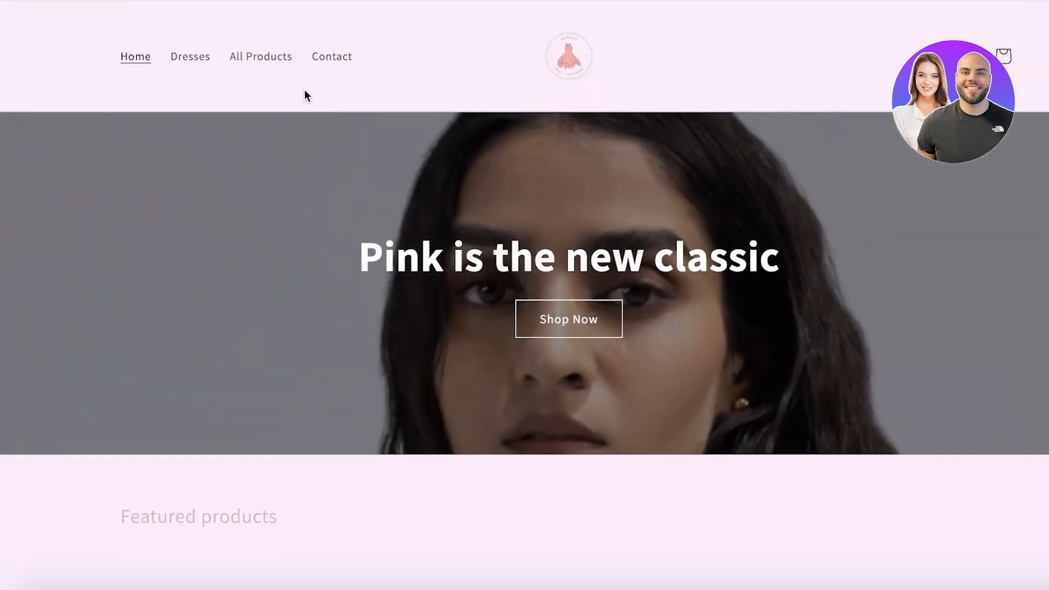
click(689, 0)
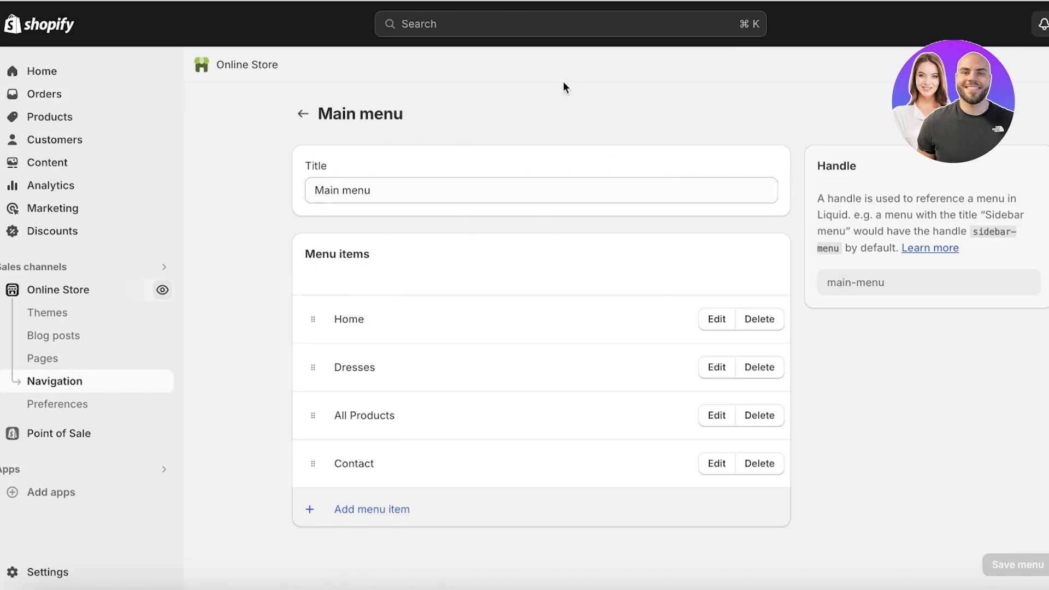
click(677, 0)
click(260, 59)
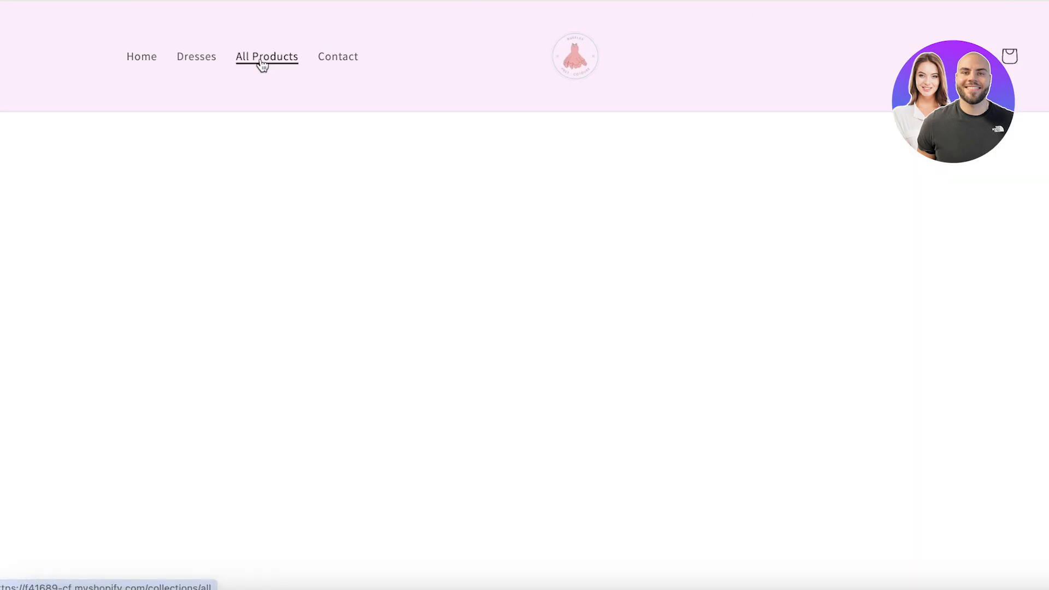
scroll(415, 173, down, 2)
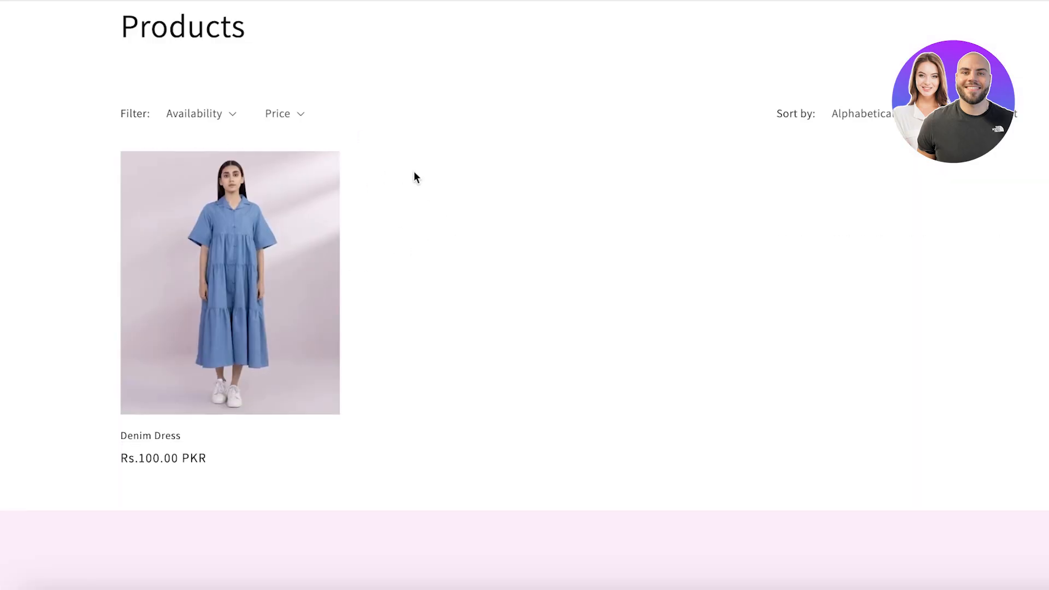
click(244, 284)
scroll(745, 262, down, 10)
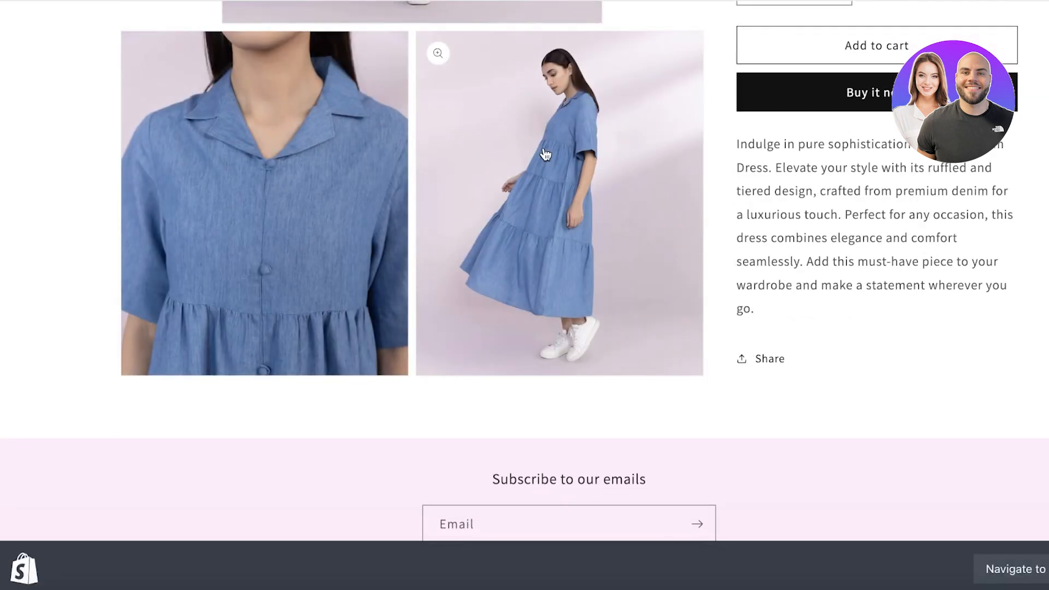
scroll(704, 64, up, 10)
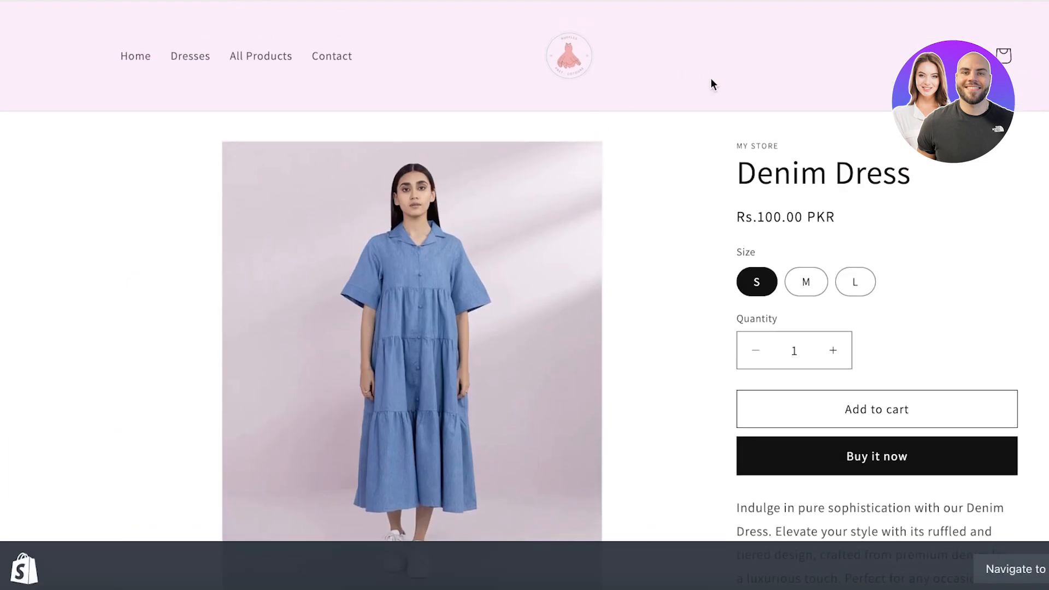
scroll(653, 140, down, 8)
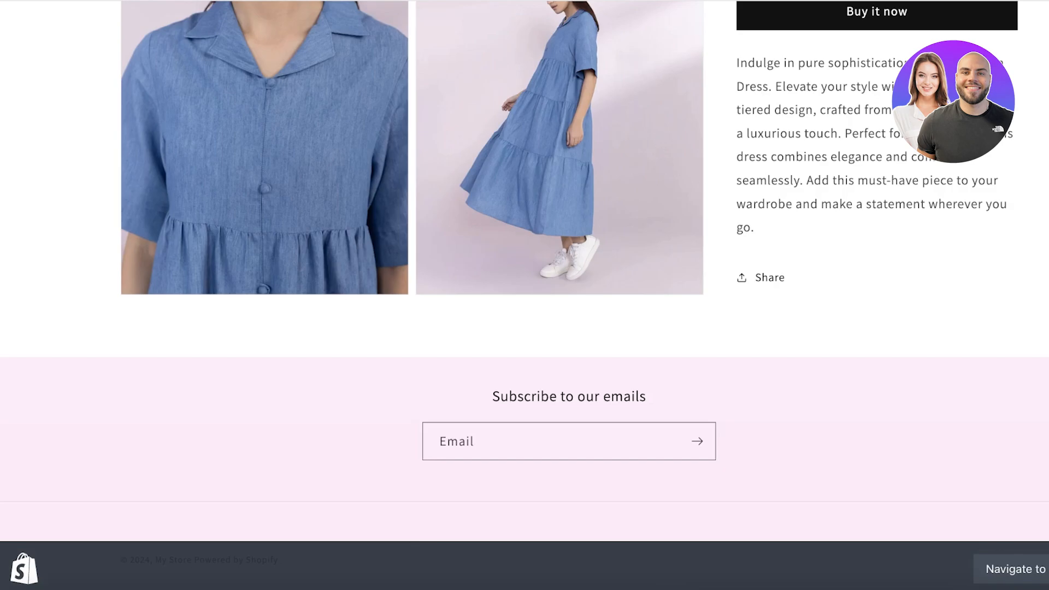
scroll(834, 356, up, 10)
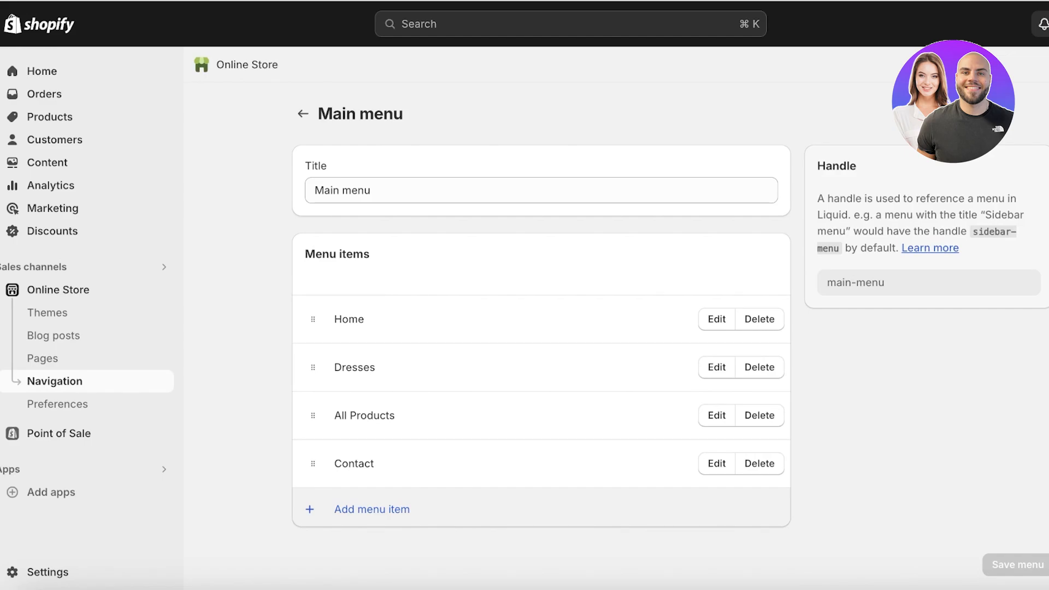
Step: Rename the store to 'Pink Sakura' in the Settings profile and save
click(42, 573)
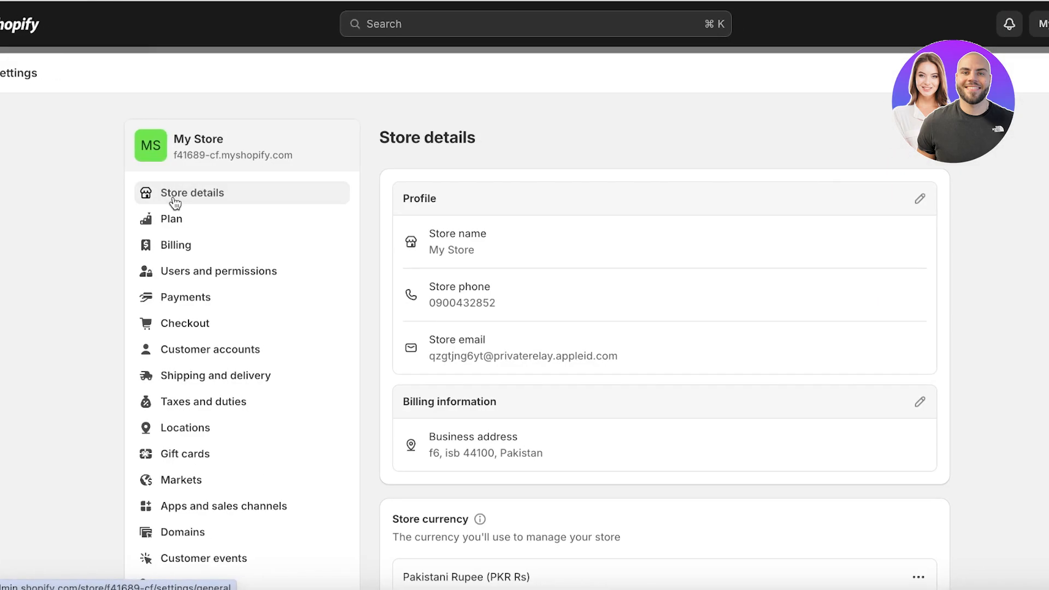
click(923, 199)
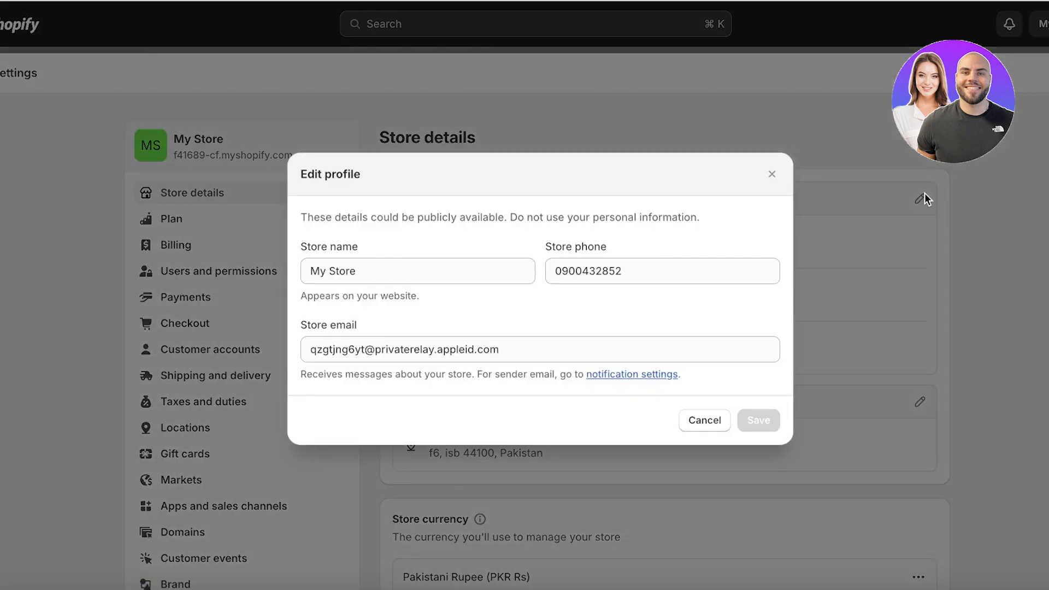
triple_click(401, 281)
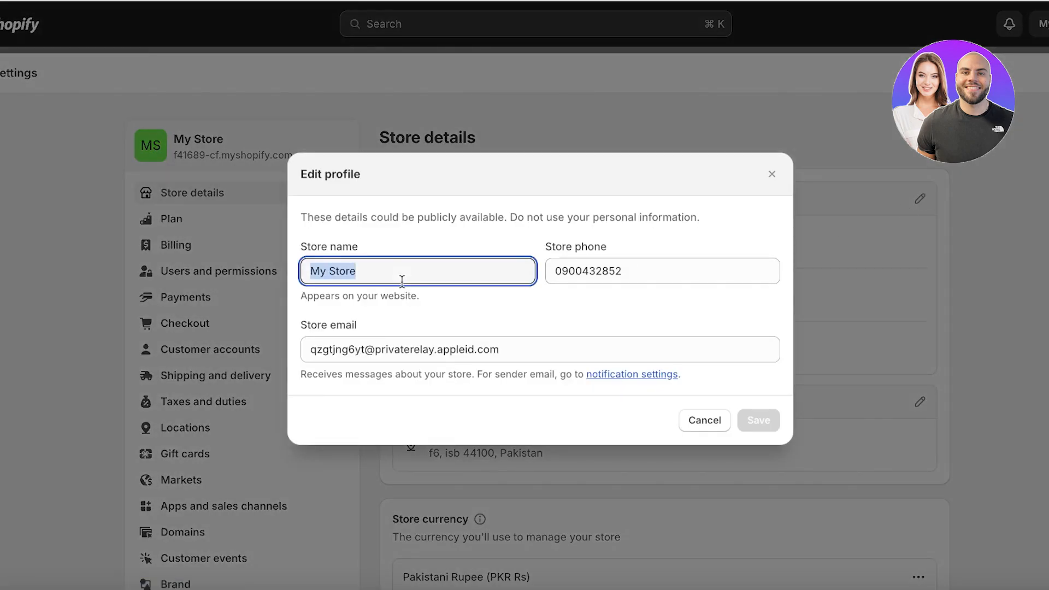
text(Pin)
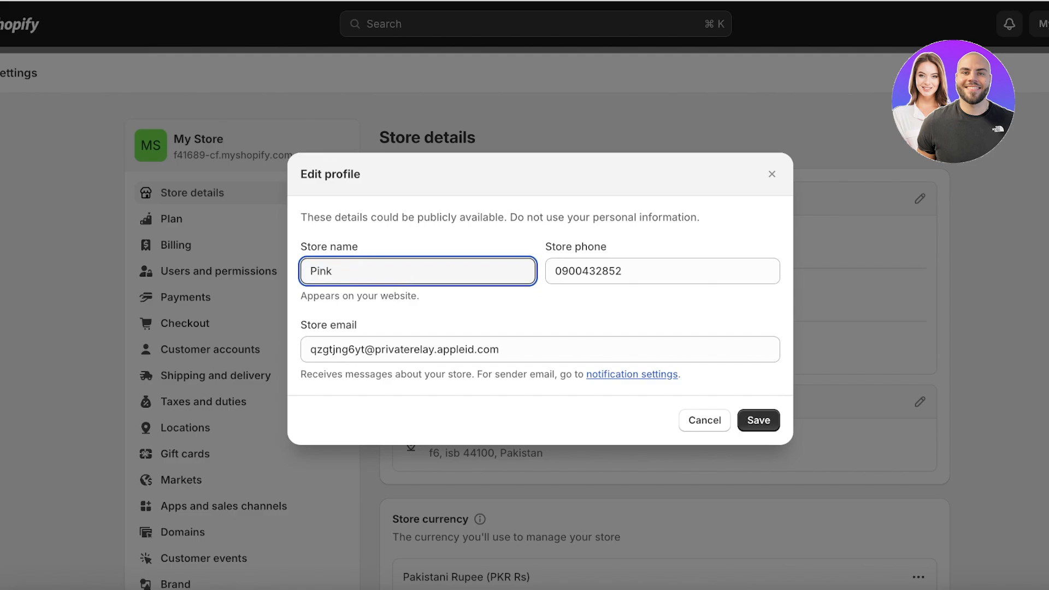
text(k Sakura)
click(762, 422)
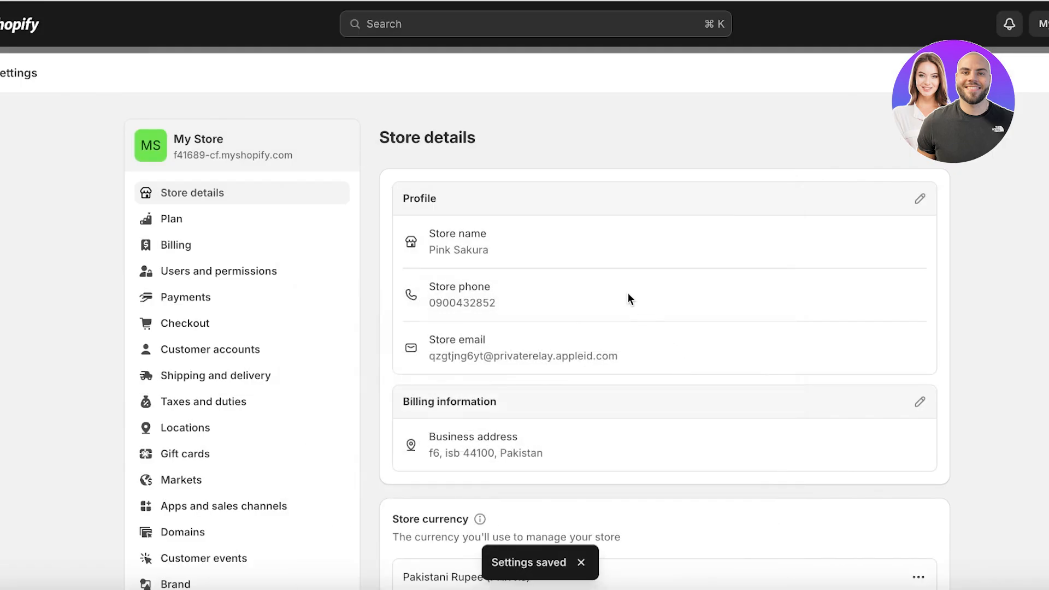
Step: Change the store currency from Pakistani Rupee to US Dollar
scroll(436, 283, down, 5)
click(918, 264)
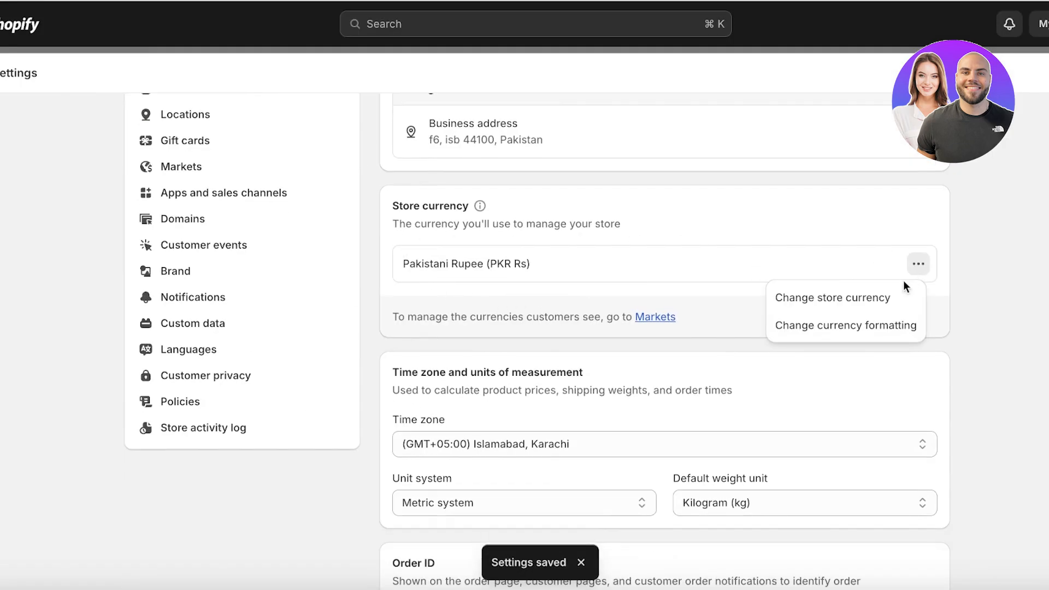
click(879, 295)
click(610, 234)
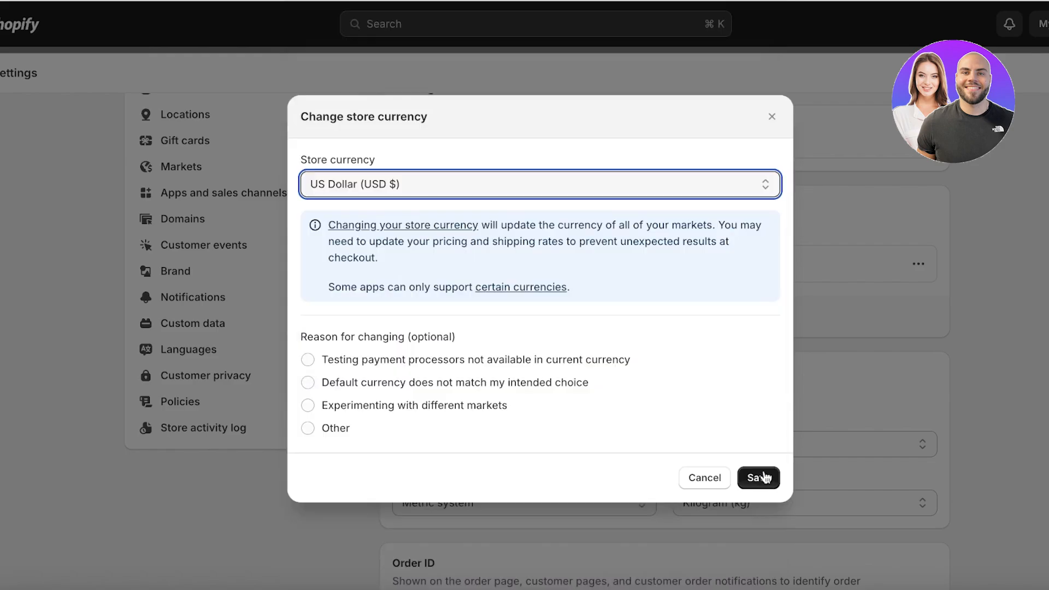
click(759, 478)
scroll(608, 380, down, 5)
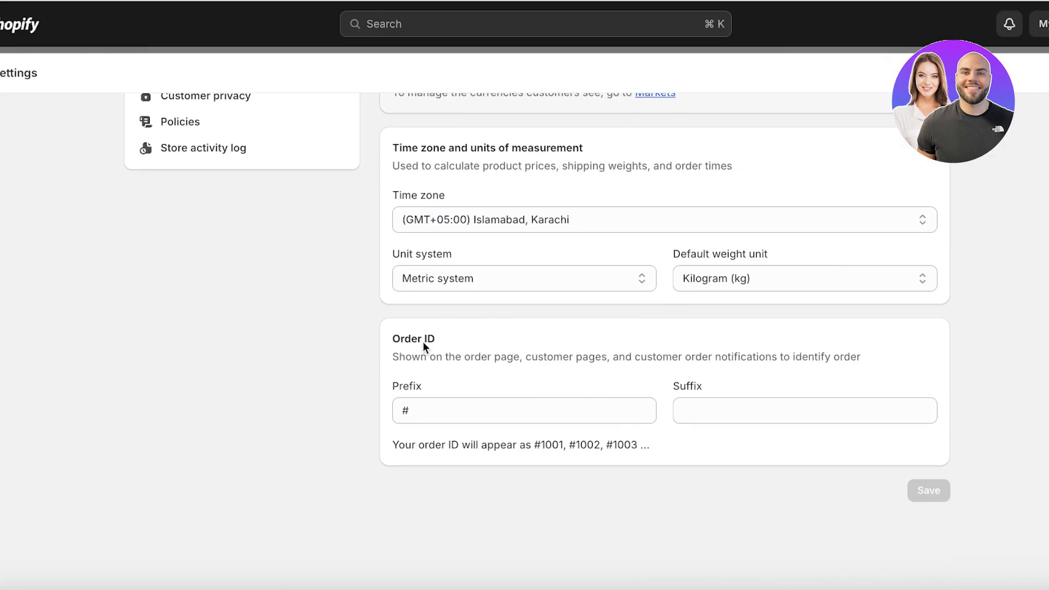
scroll(425, 348, up, 10)
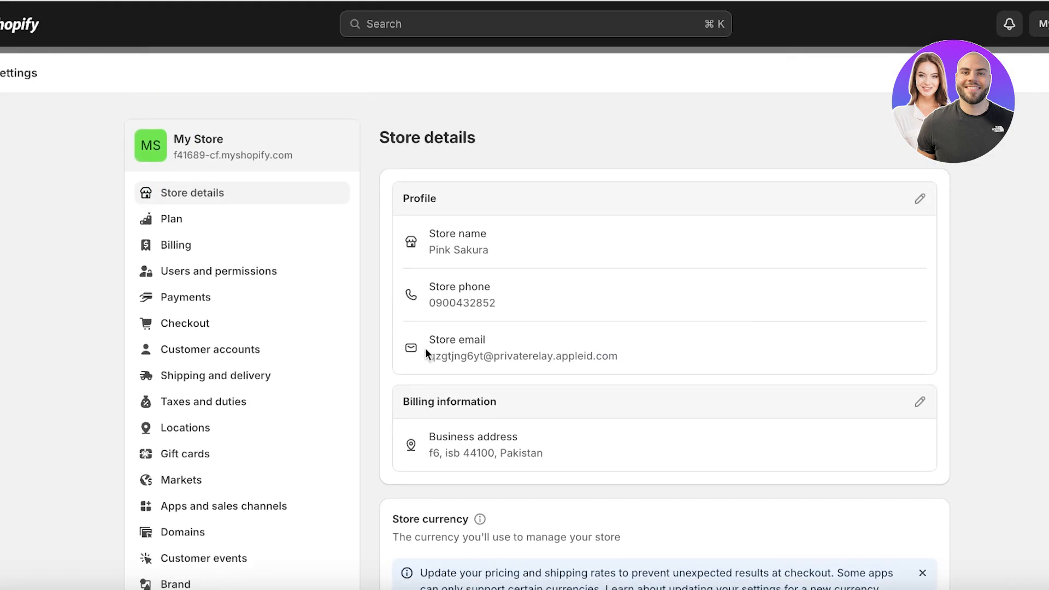
Step: Open Payments settings and review the providers, supported methods and automatic capture at checkout
click(224, 308)
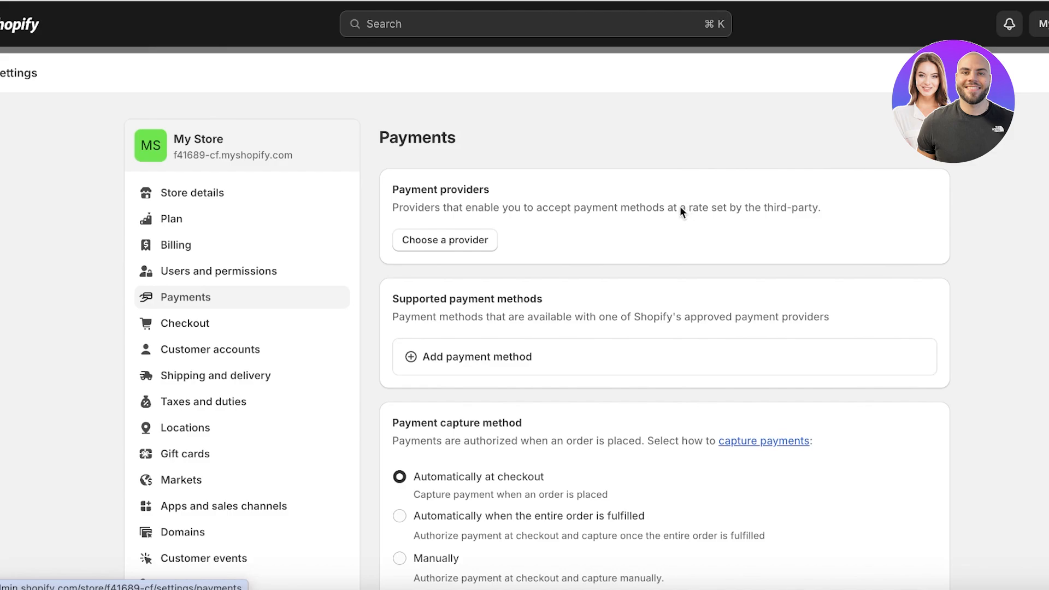
scroll(654, 214, down, 7)
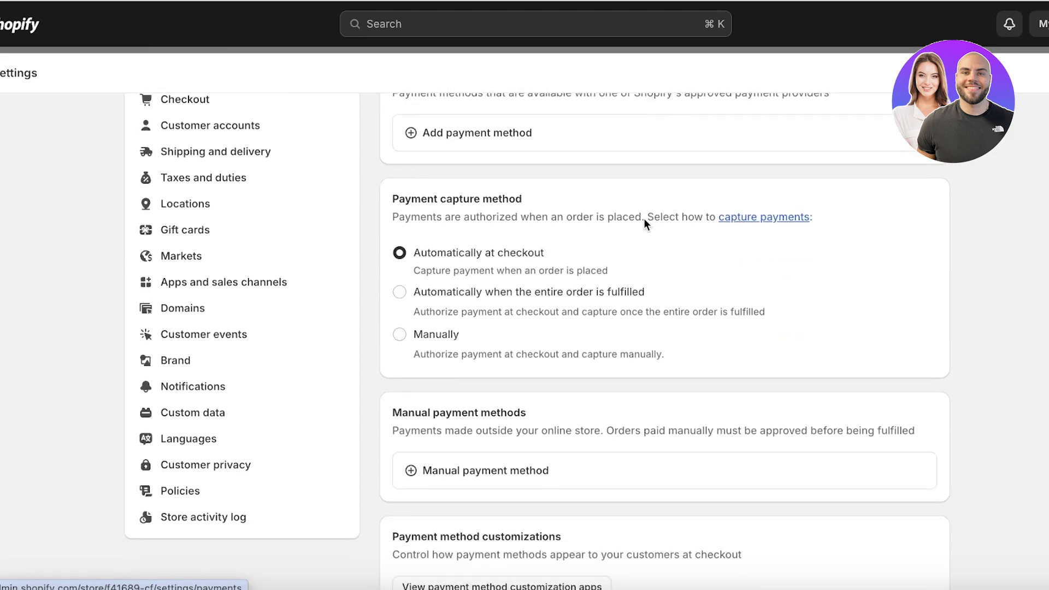
scroll(643, 219, up, 7)
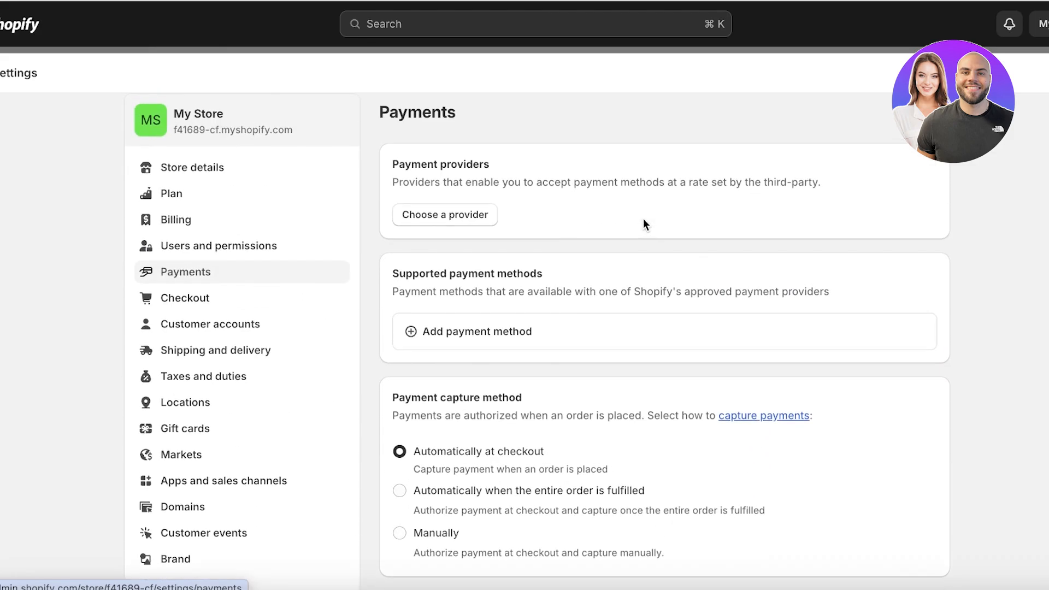
scroll(643, 218, down, 7)
scroll(643, 219, up, 7)
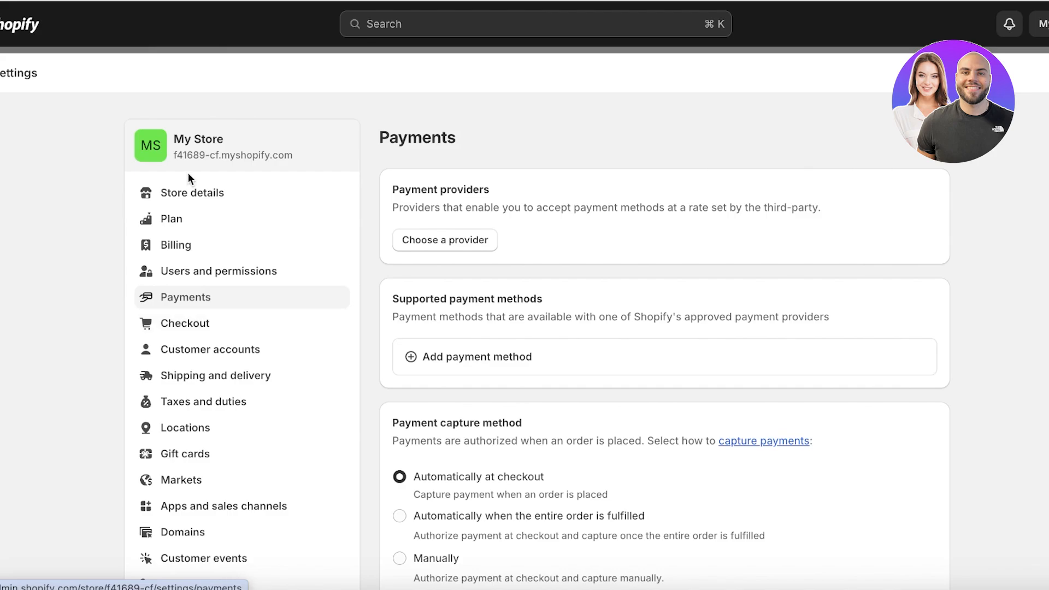
scroll(185, 240, down, 1)
scroll(186, 241, down, 5)
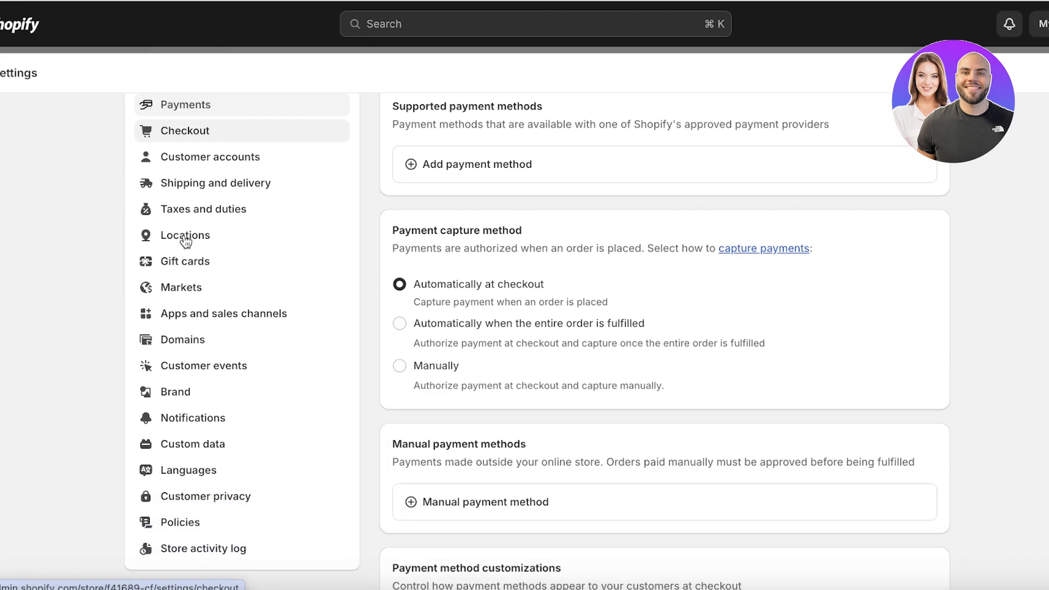
Step: Turn on return rules in the store Policies settings and open their details
click(158, 526)
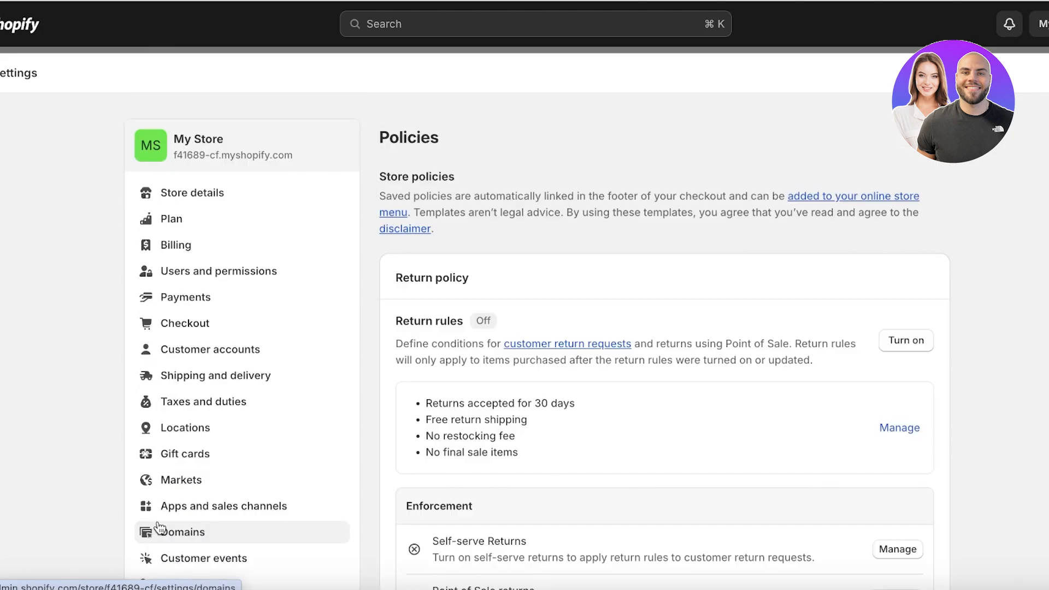
scroll(695, 185, down, 2)
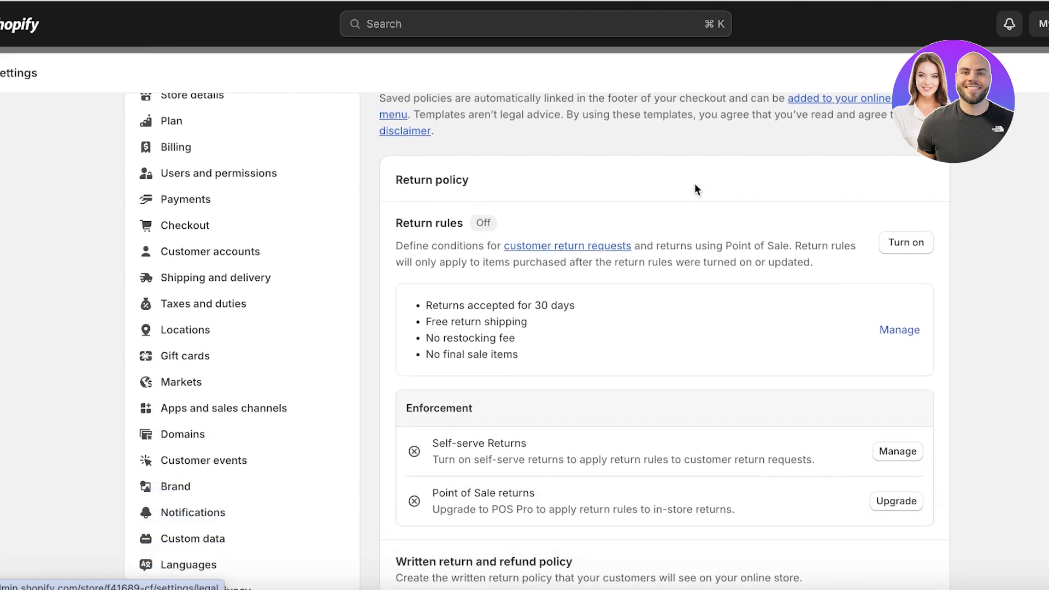
click(898, 247)
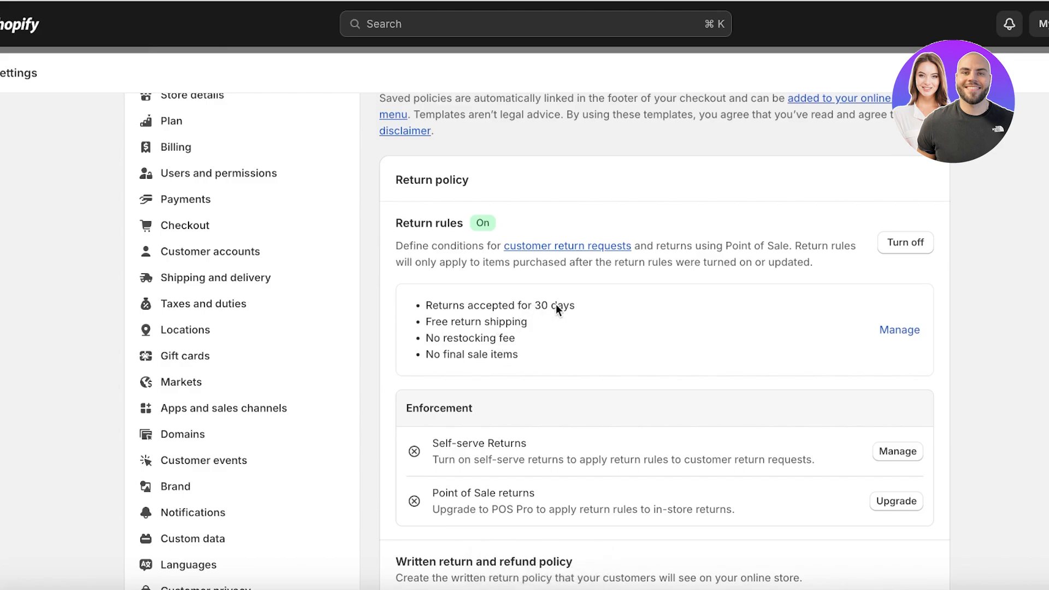
click(901, 330)
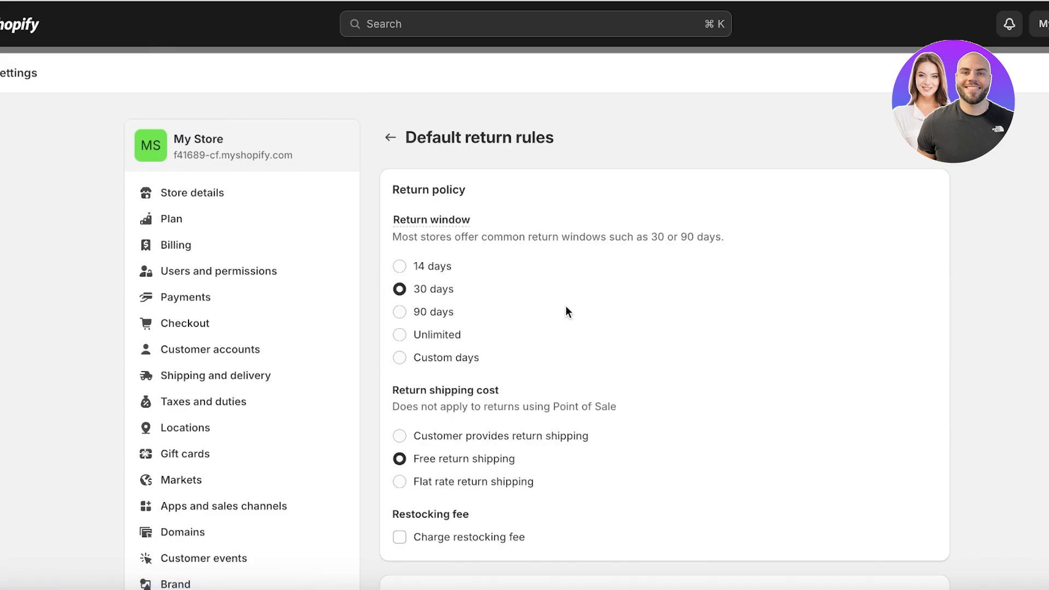
Step: Have customers provide return shipping and save the 30-day default return rules
scroll(448, 325, down, 1)
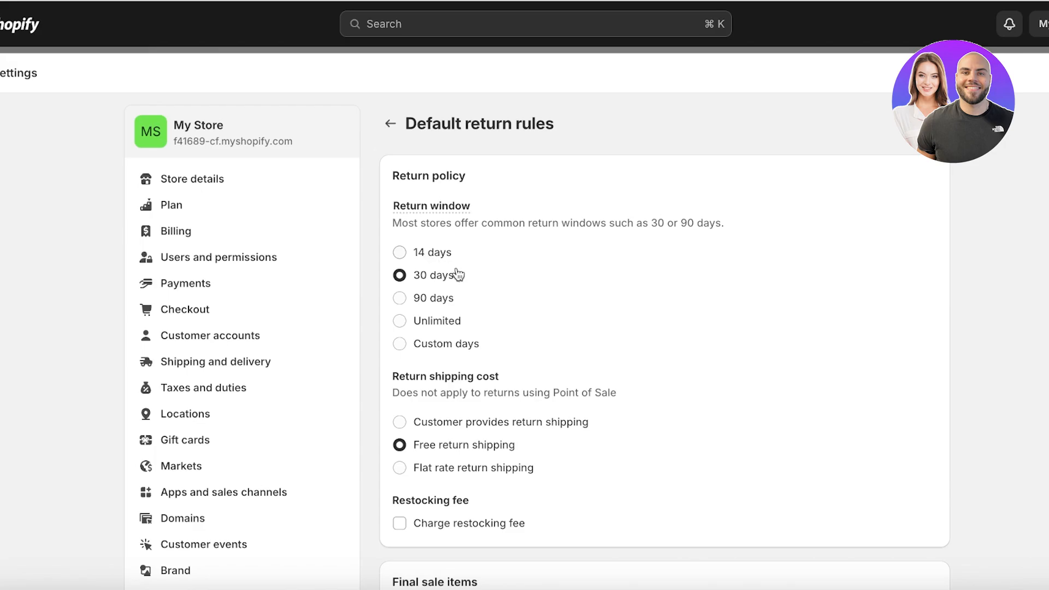
scroll(521, 312, down, 1)
click(424, 384)
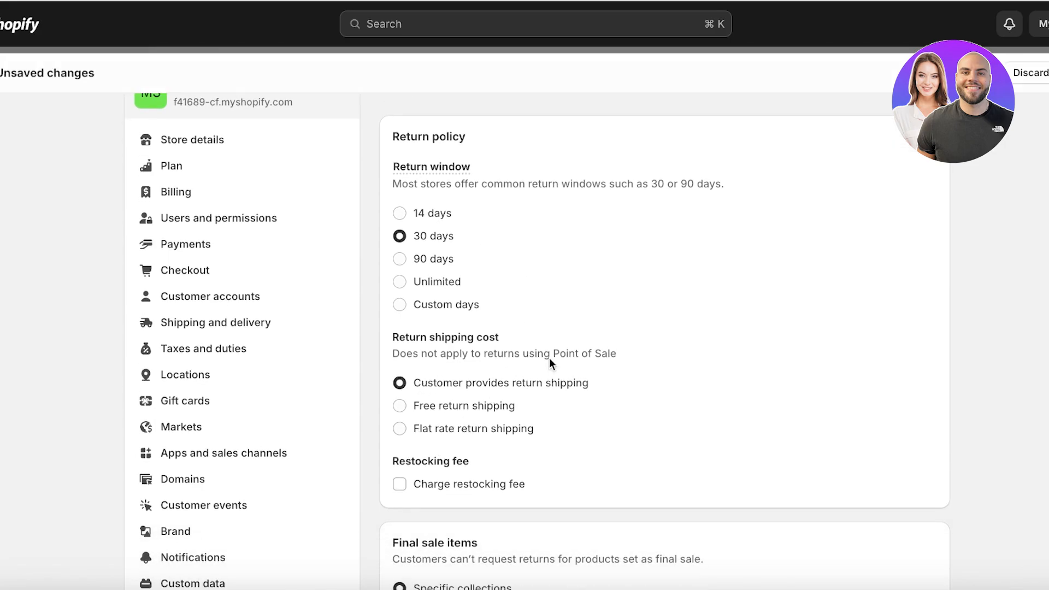
key(super+s)
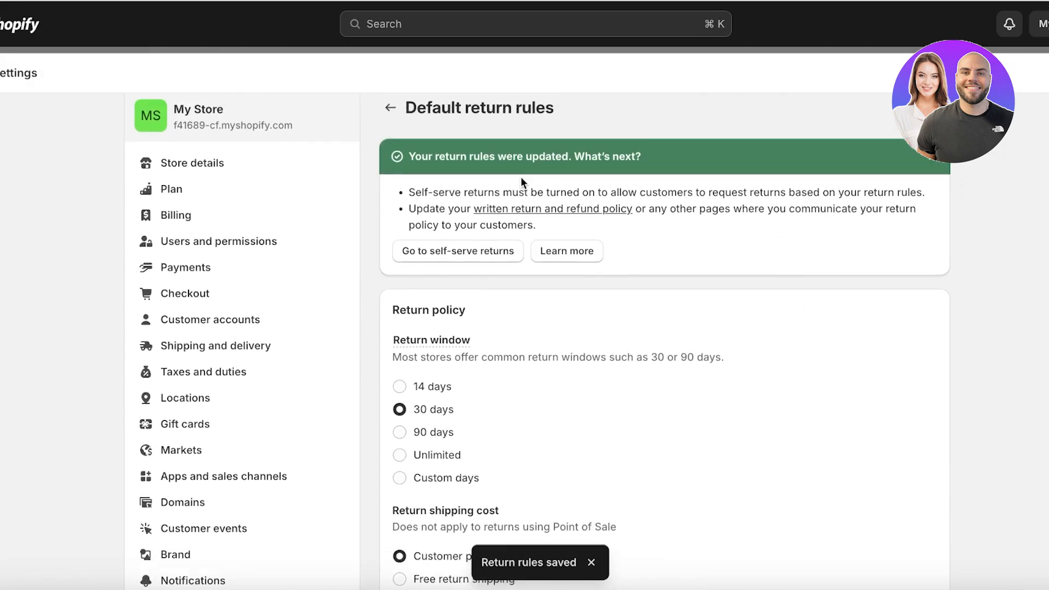
scroll(479, 337, down, 10)
scroll(480, 337, up, 10)
Step: Fill the refund, privacy, terms of service and contact information policies from templates
click(383, 133)
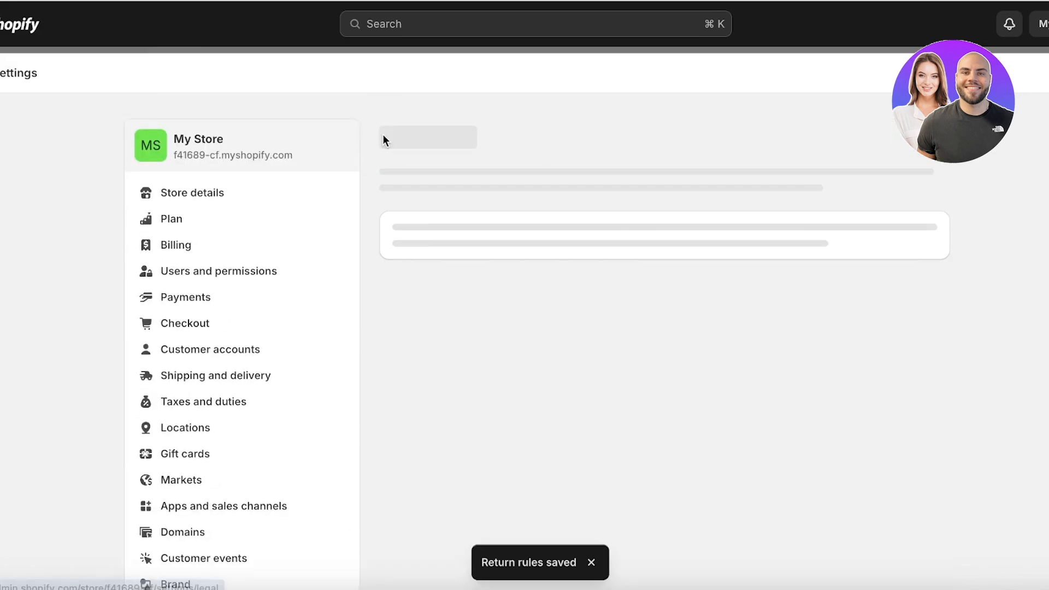
scroll(467, 207, down, 8)
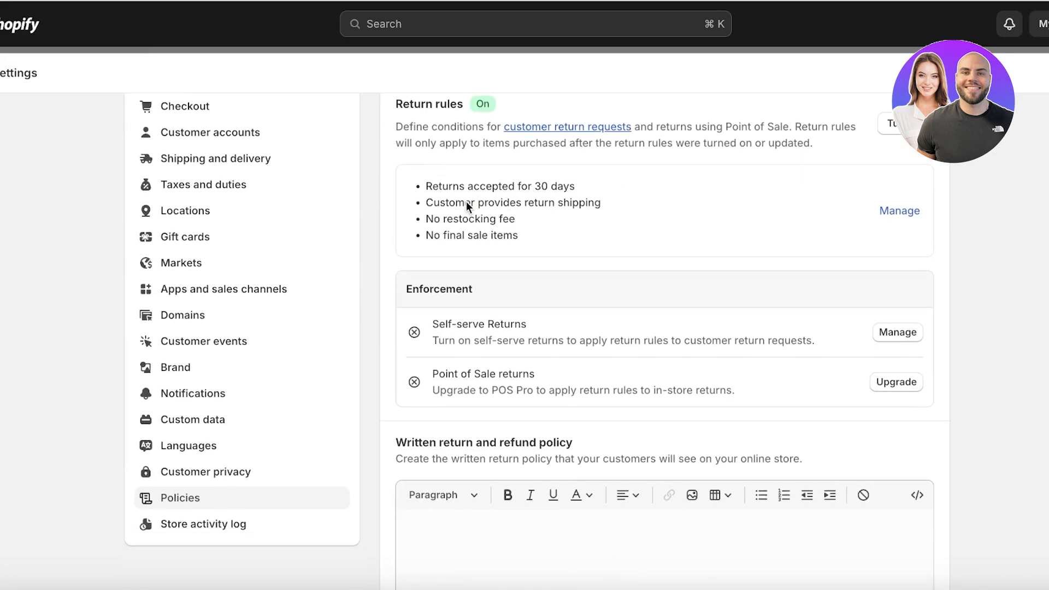
scroll(467, 206, down, 1)
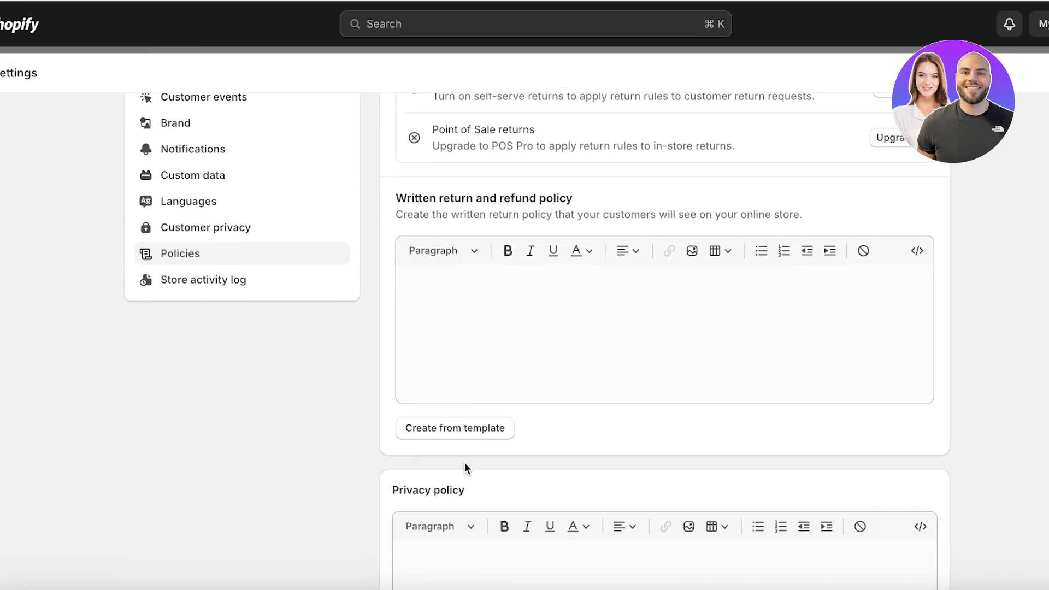
click(460, 429)
scroll(457, 320, down, 10)
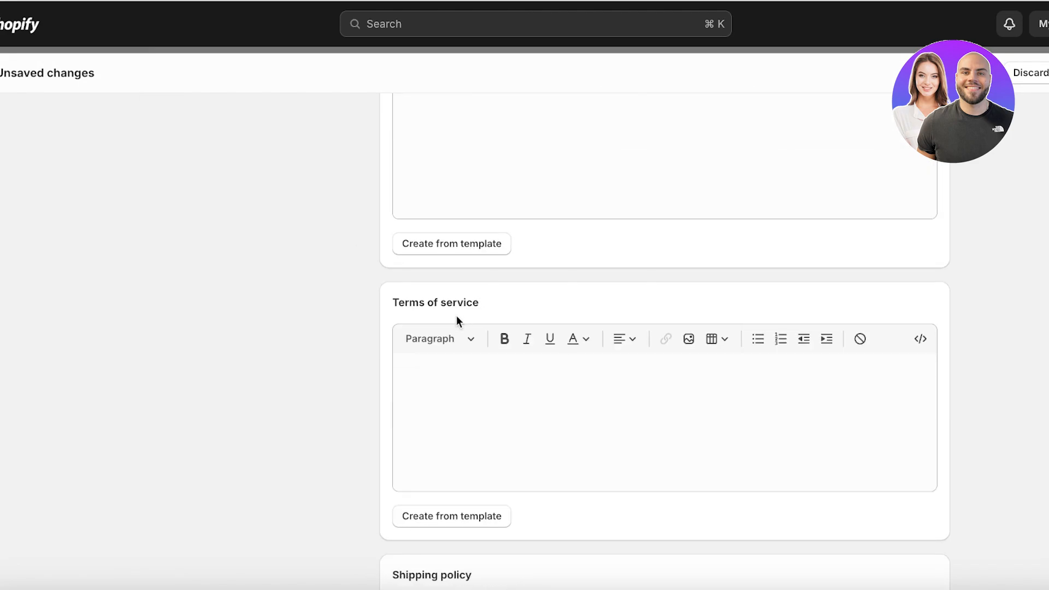
click(450, 245)
scroll(458, 428, down, 6)
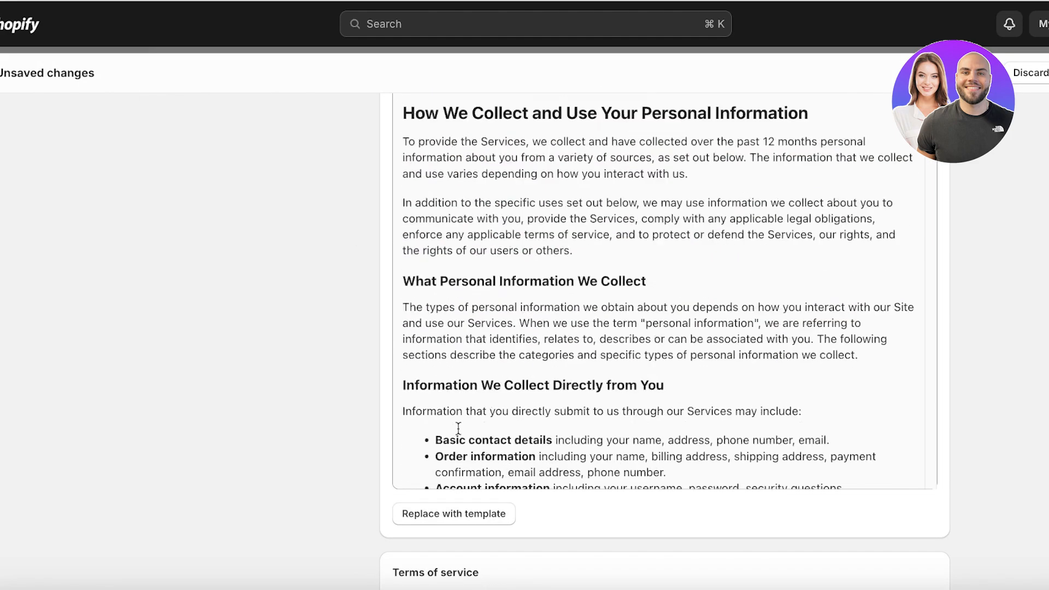
scroll(457, 428, down, 20)
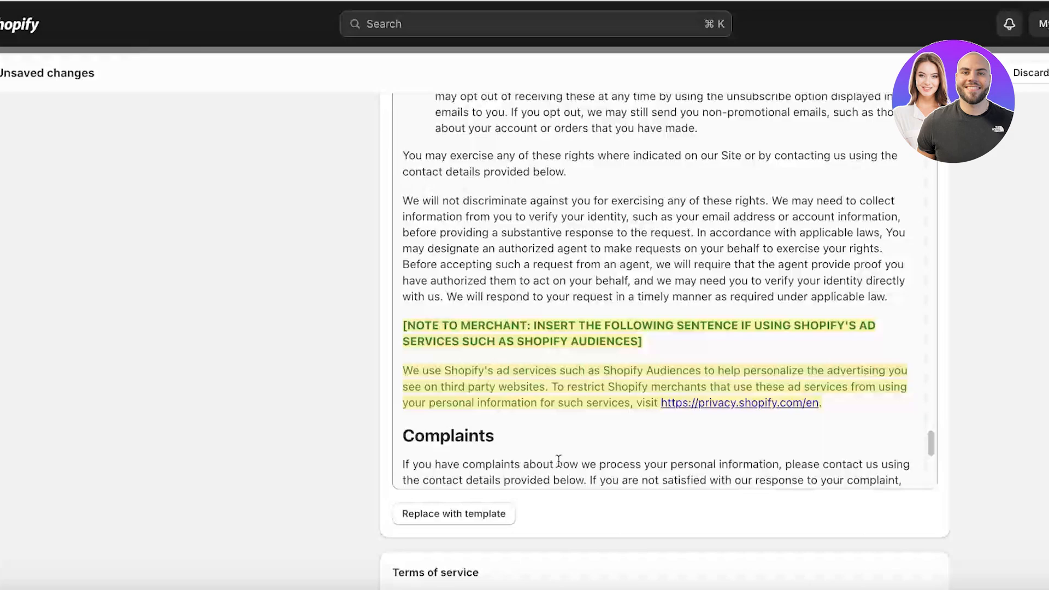
scroll(558, 461, down, 15)
scroll(461, 208, up, 4)
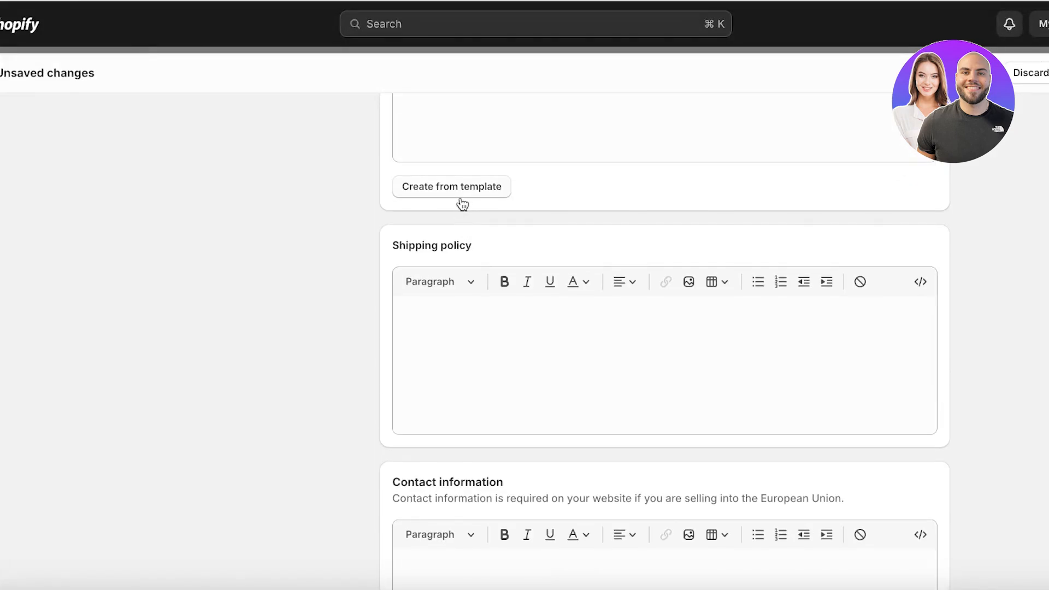
click(461, 196)
scroll(484, 265, down, 20)
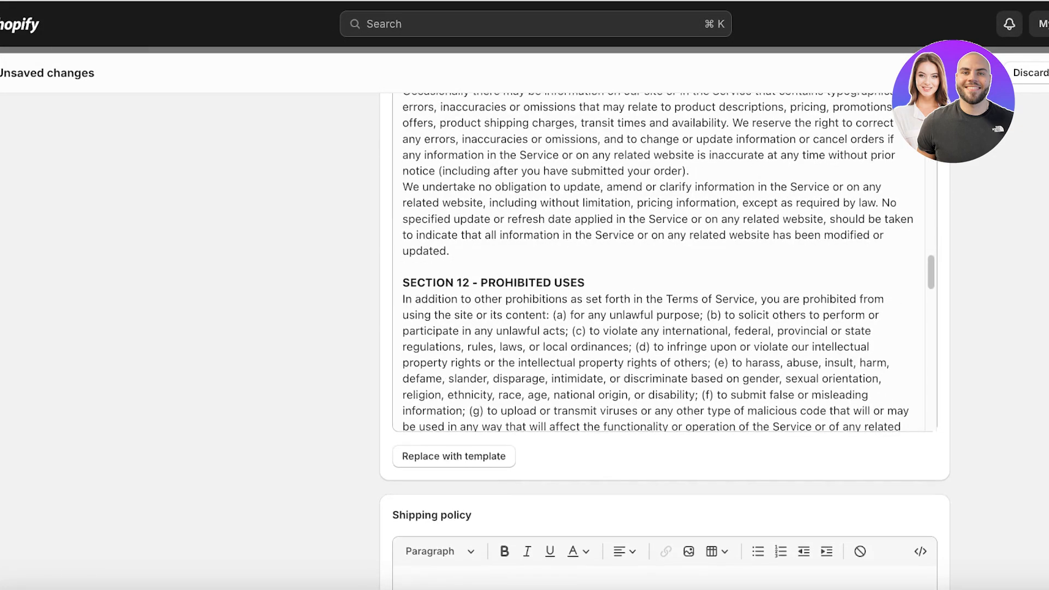
scroll(1023, 236, down, 10)
click(497, 423)
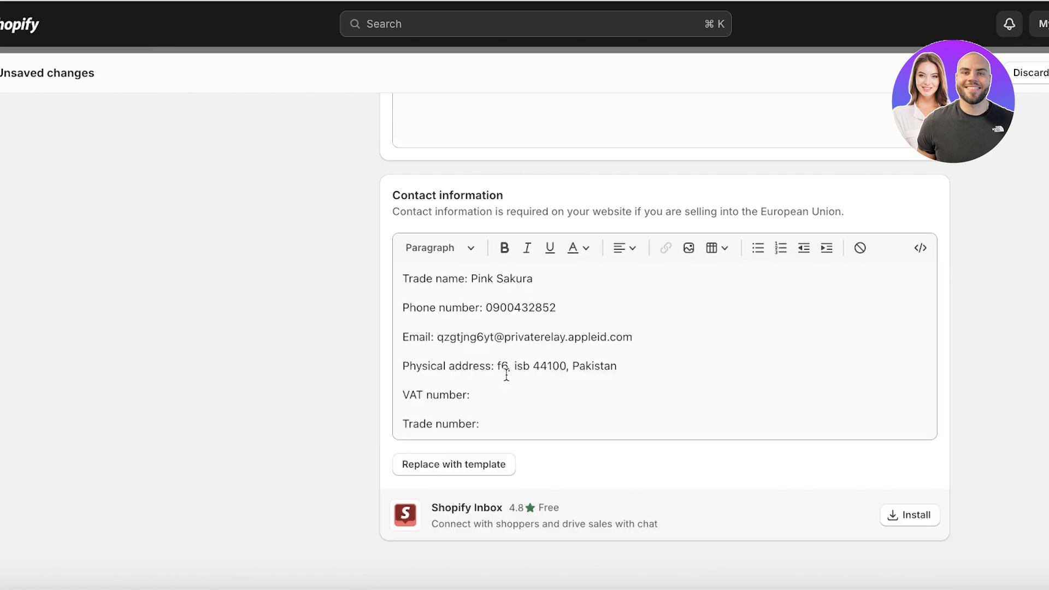
Step: Review the filled policies, inspect the Terms of Service Section 20 contact lines, and save
scroll(635, 365, up, 10)
scroll(653, 379, down, 5)
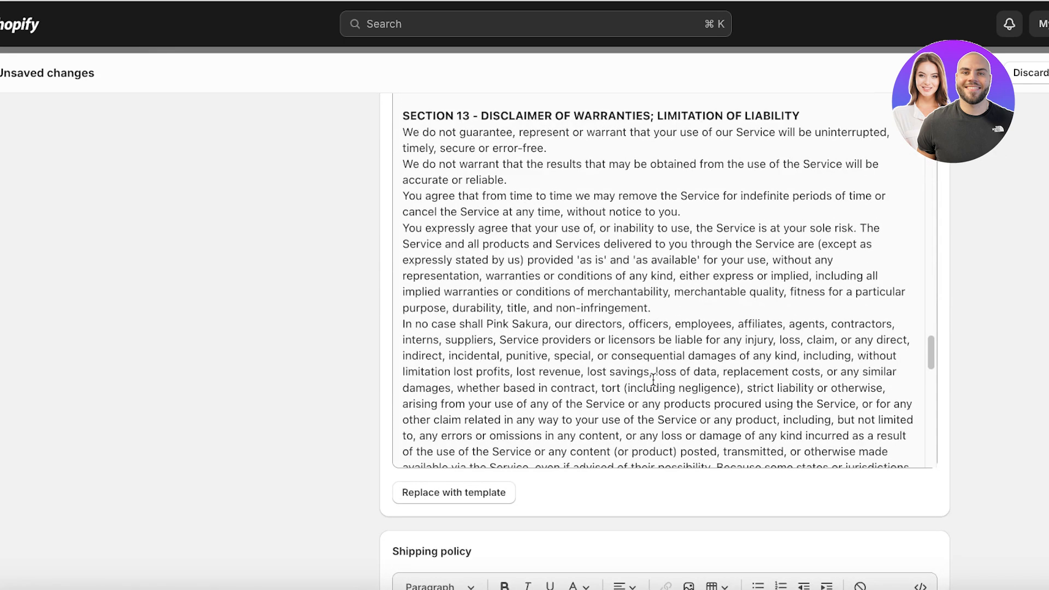
scroll(781, 347, down, 5)
scroll(781, 347, down, 2)
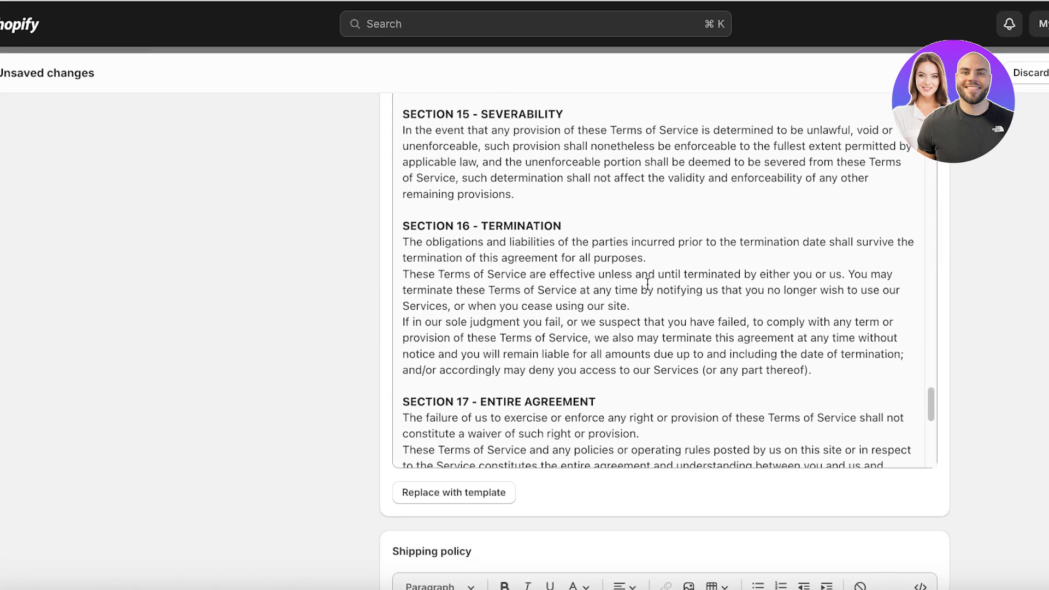
scroll(948, 255, up, 15)
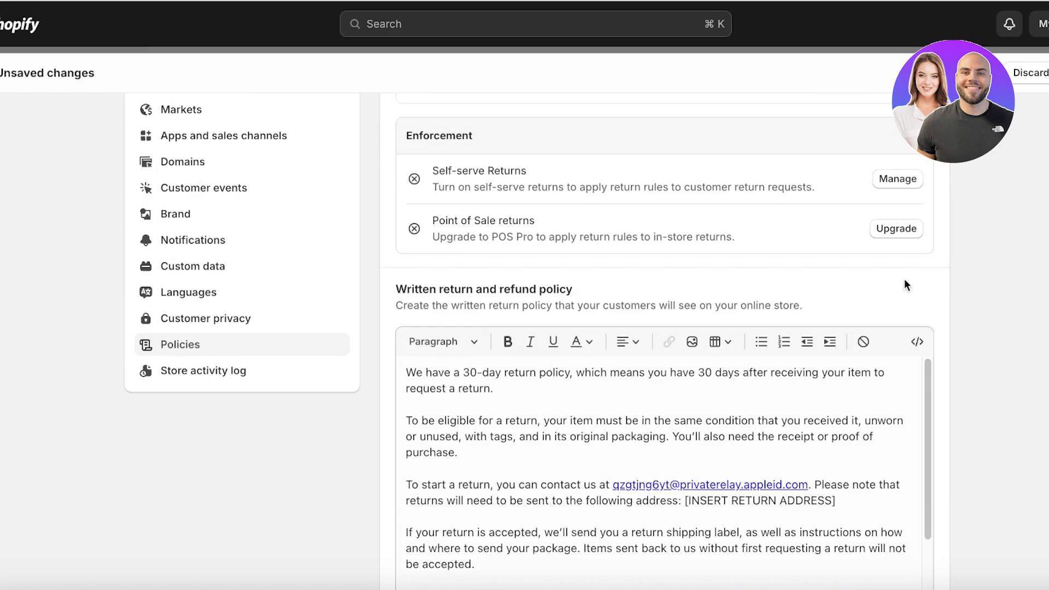
scroll(568, 404, up, 1)
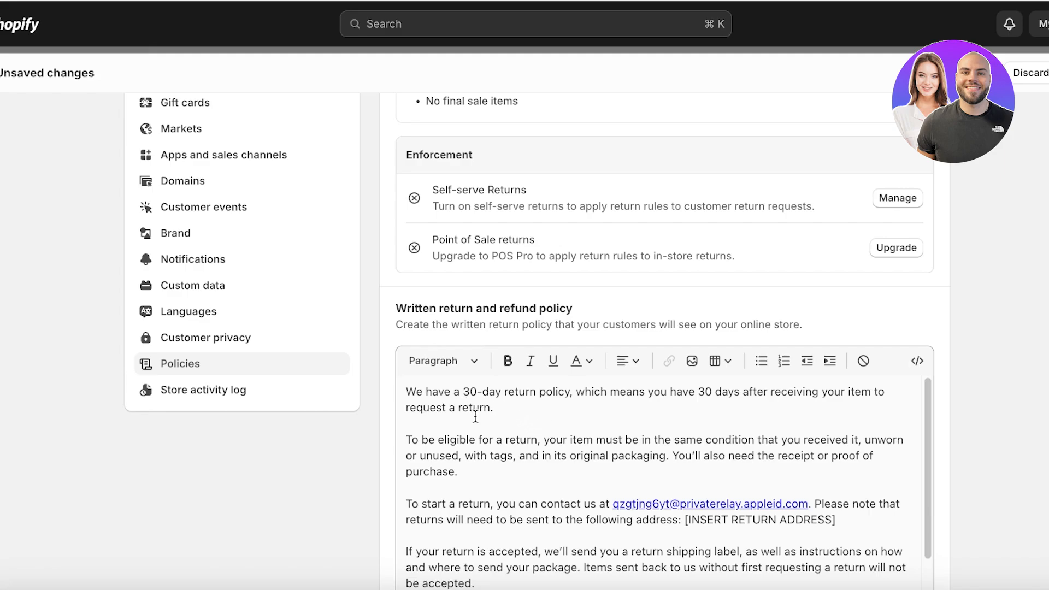
scroll(475, 421, down, 10)
scroll(489, 435, down, 20)
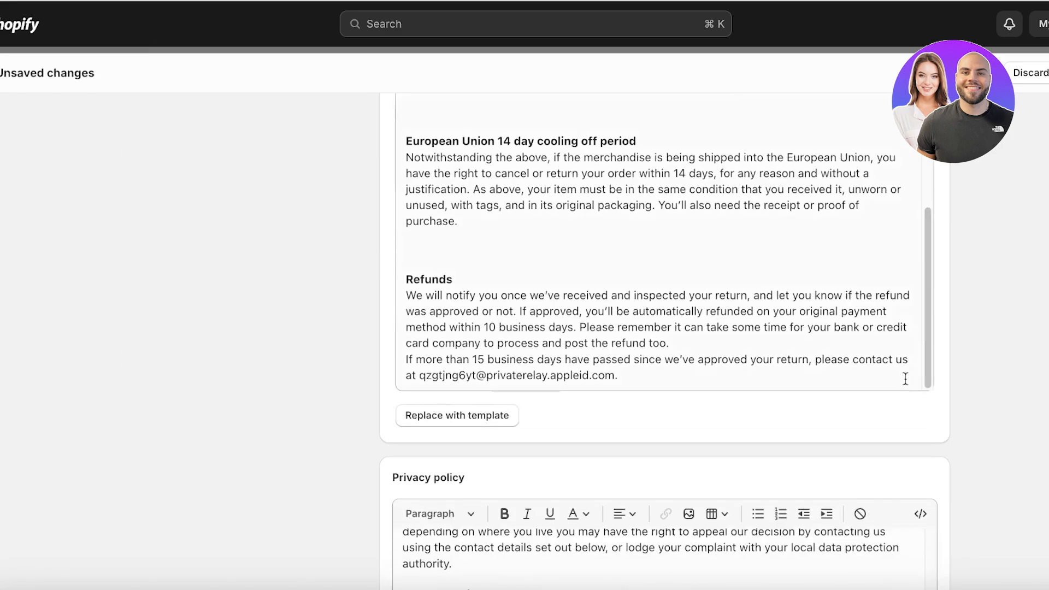
scroll(719, 326, up, 5)
scroll(686, 382, down, 10)
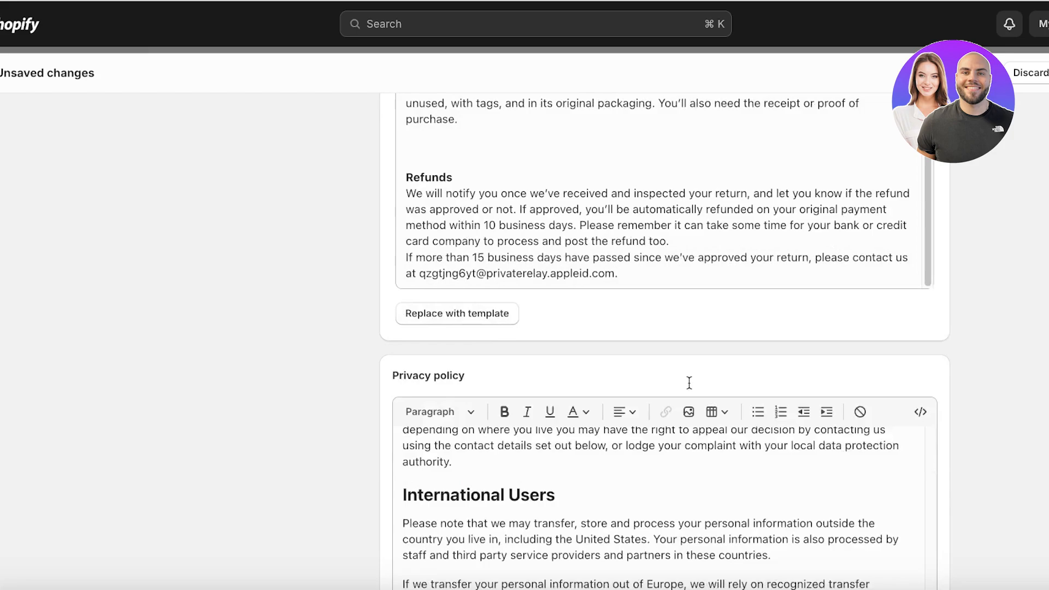
scroll(686, 300, up, 3)
scroll(686, 302, down, 10)
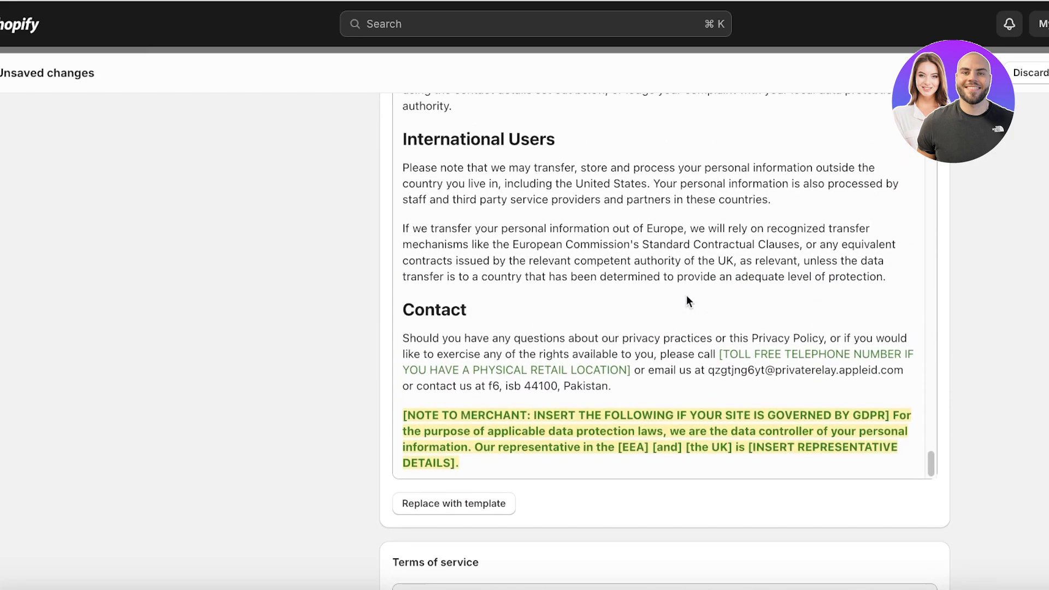
click(669, 276)
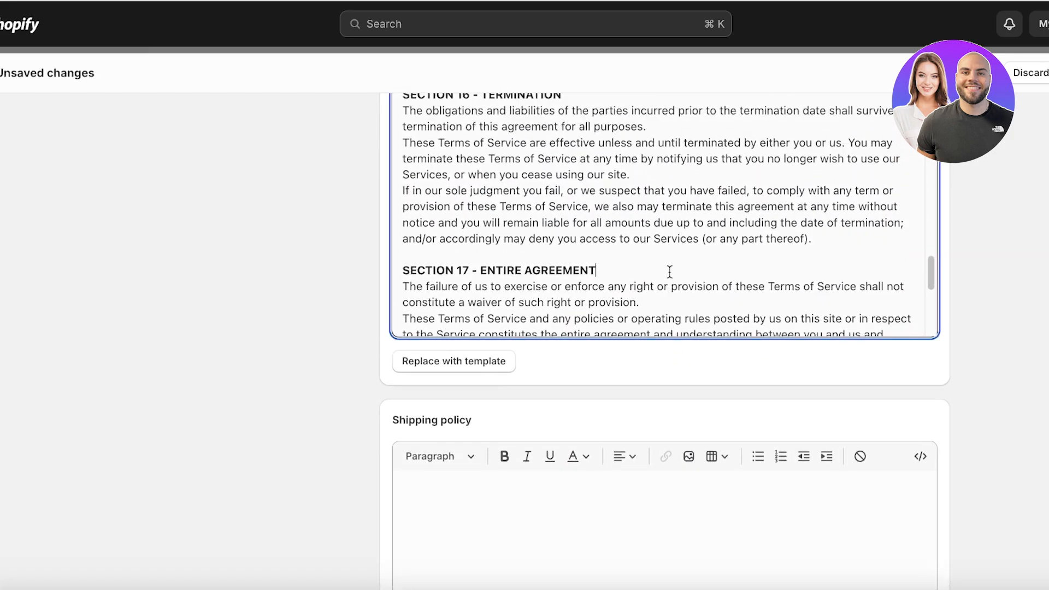
scroll(670, 273, down, 10)
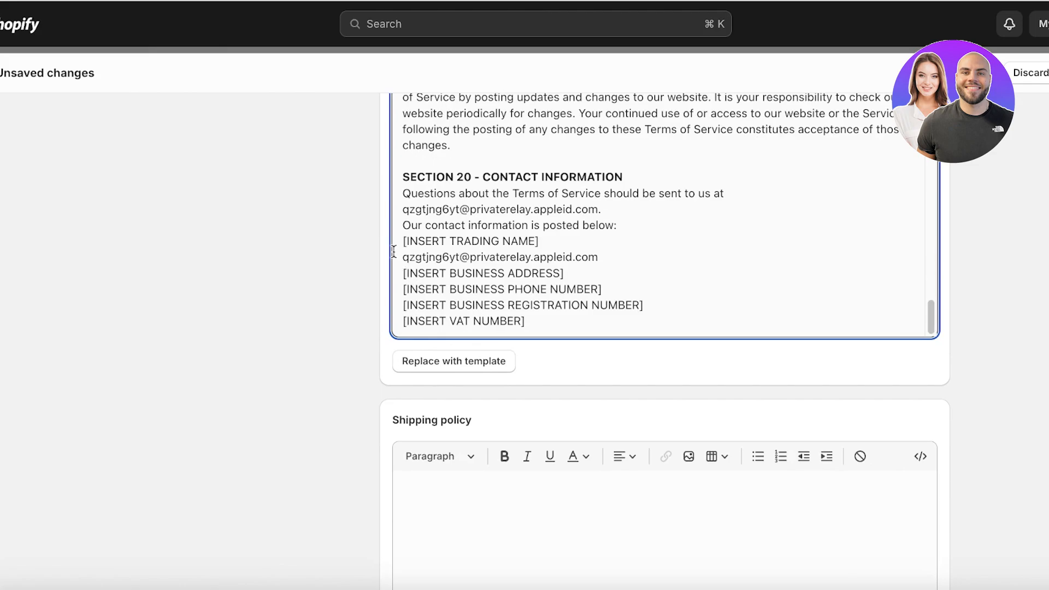
drag(402, 240, 592, 314)
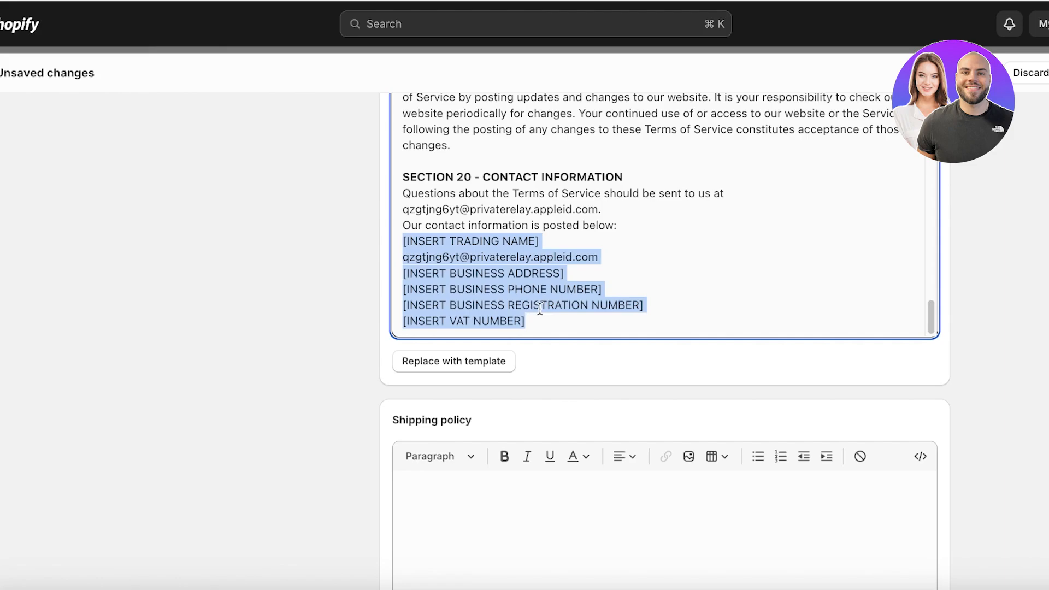
scroll(538, 312, down, 6)
scroll(537, 309, up, 8)
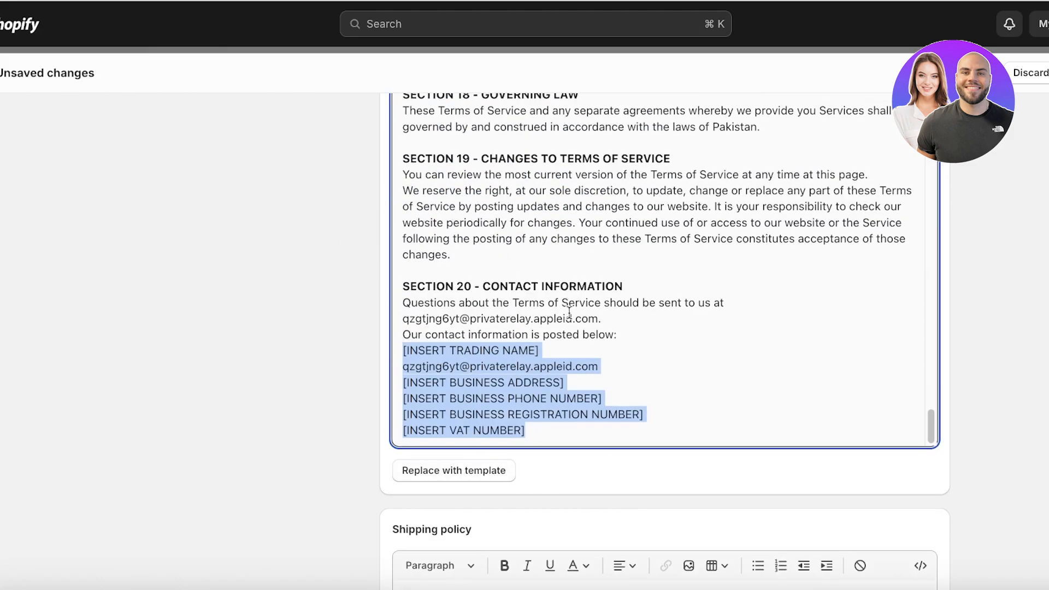
scroll(569, 311, down, 10)
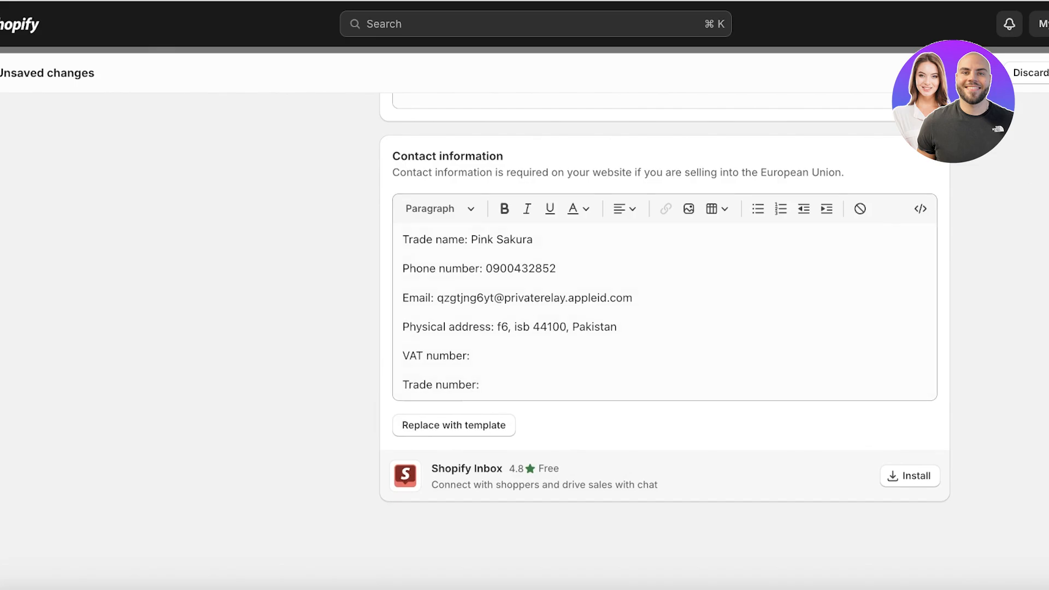
scroll(681, 339, up, 10)
click(705, 329)
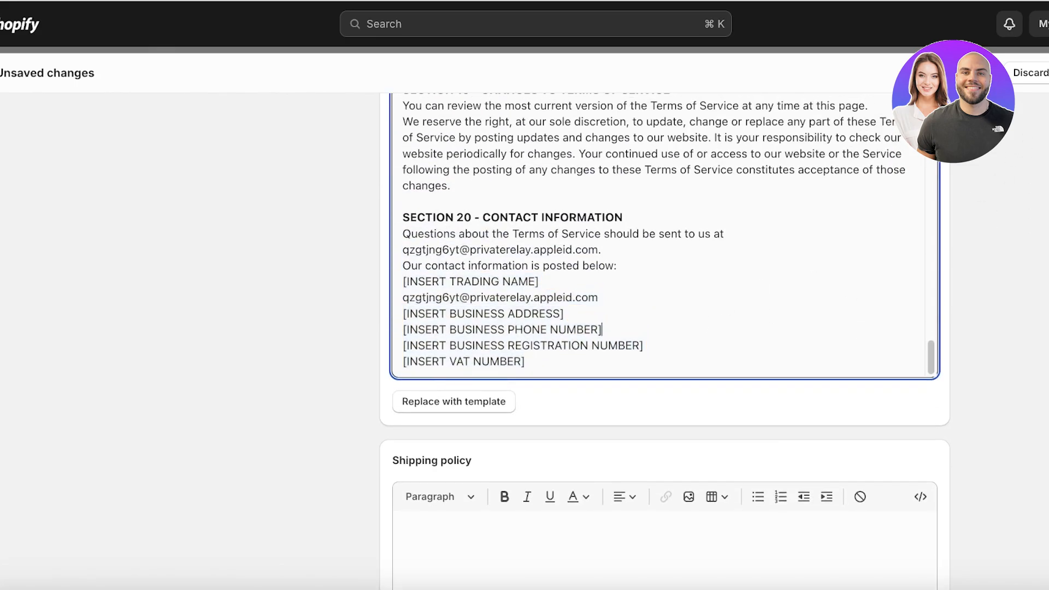
click(710, 403)
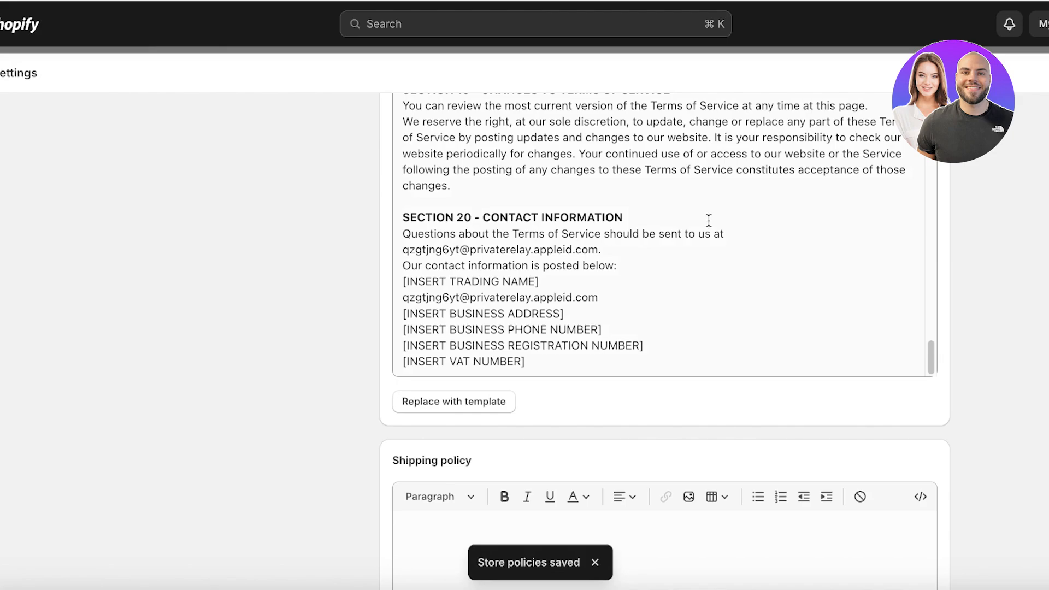
scroll(407, 302, up, 10)
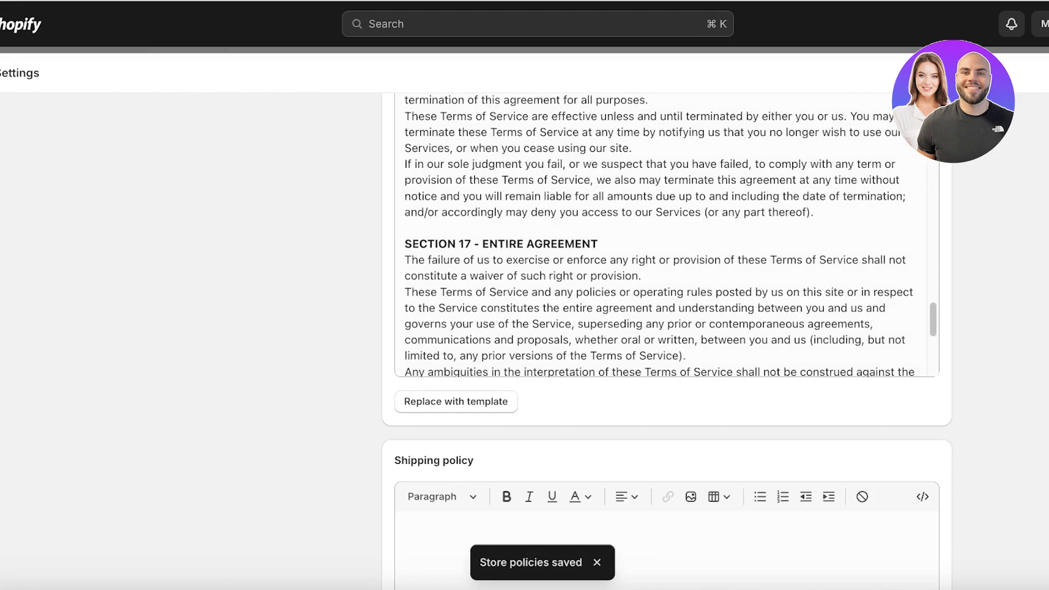
Step: Return to Online Store Navigation through the admin sidebar and open the Footer menu
key(Escape)
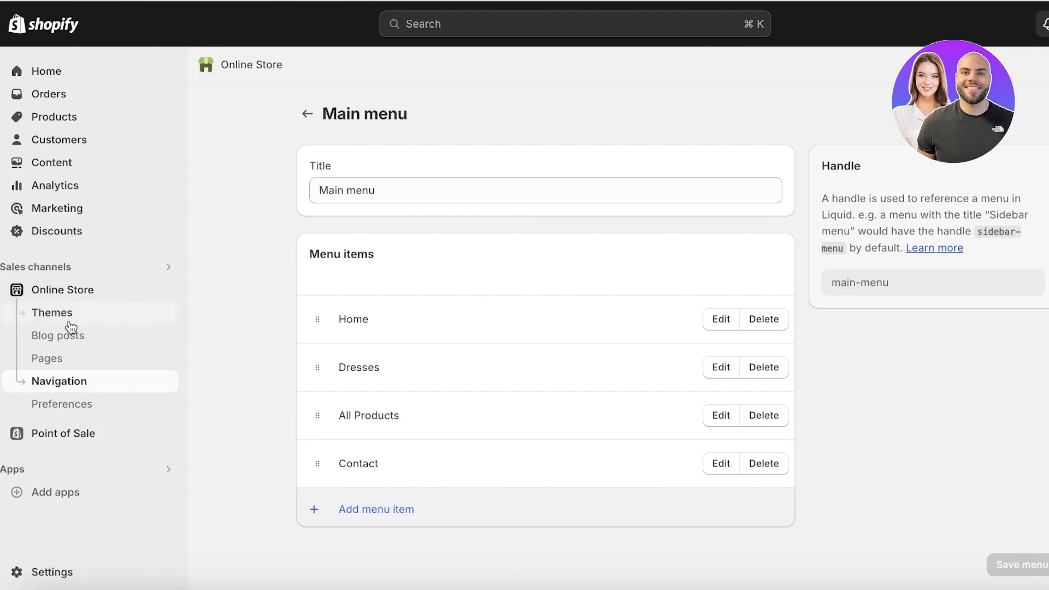
click(61, 290)
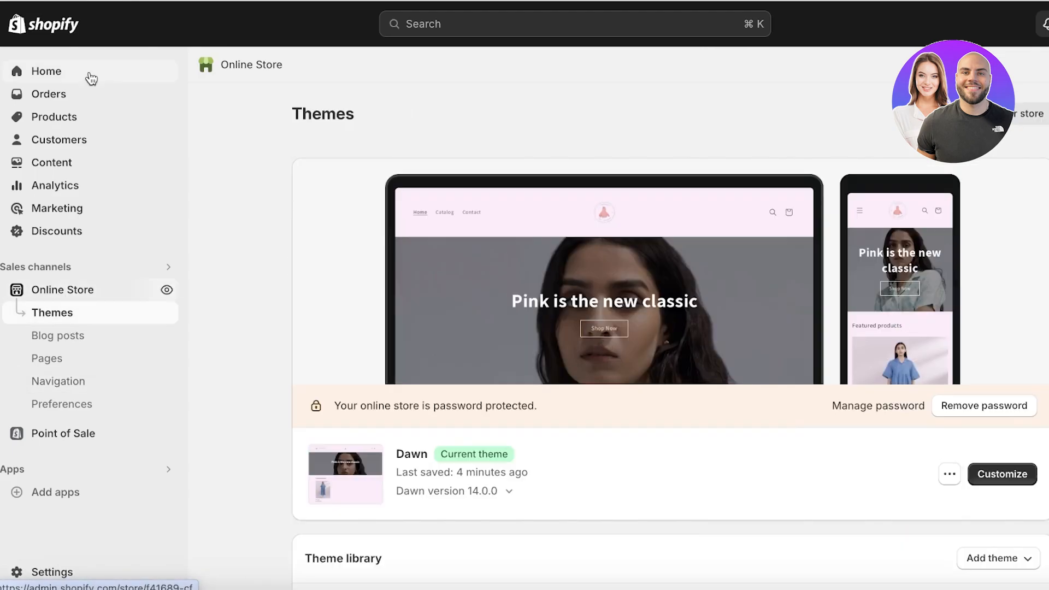
click(91, 79)
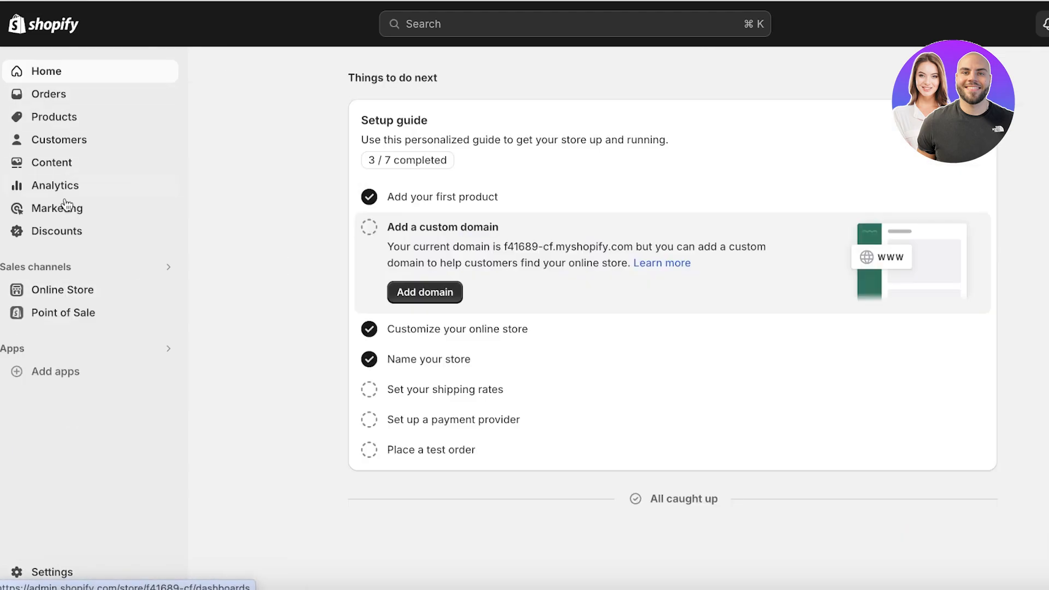
click(55, 293)
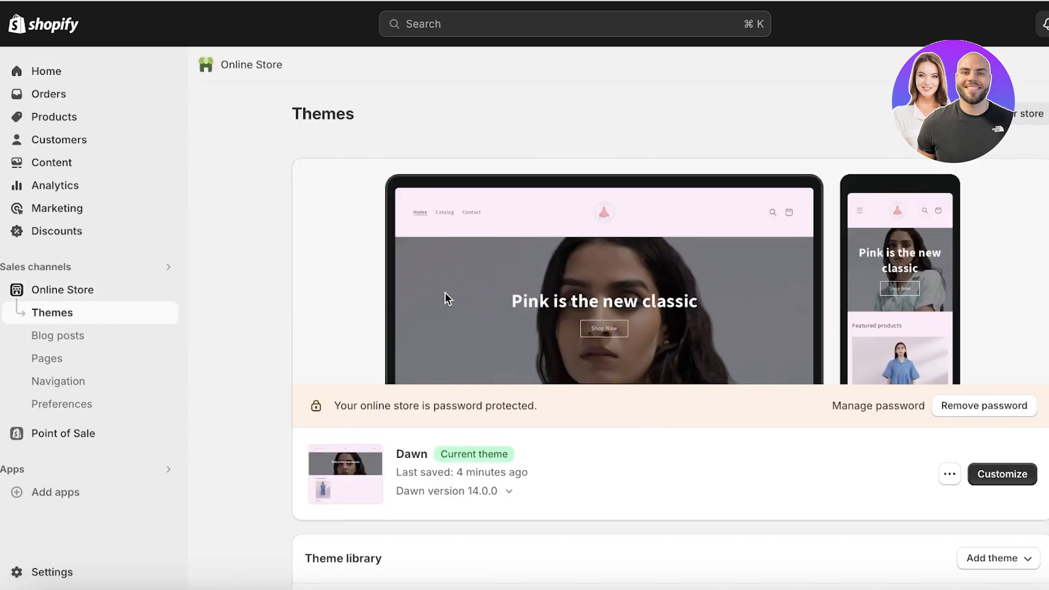
scroll(453, 297, down, 3)
click(52, 381)
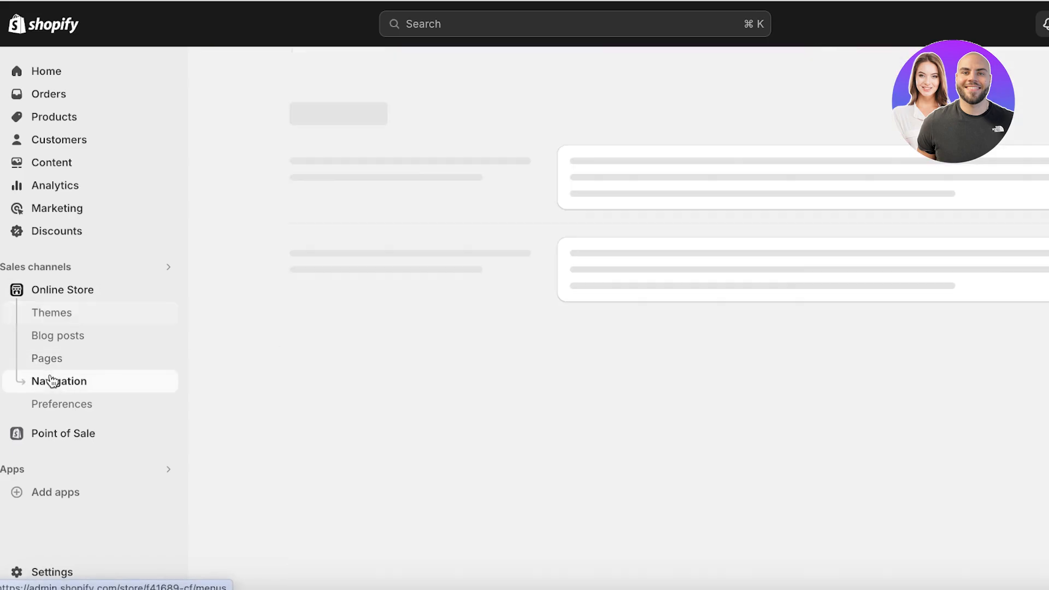
click(592, 348)
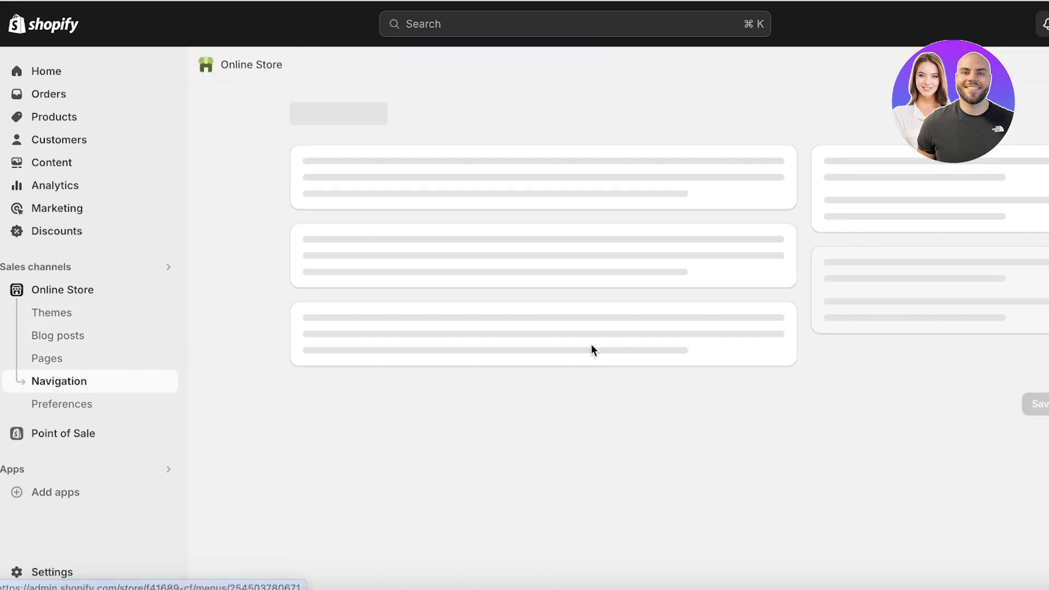
Step: Add Contact Information and Privacy Policy policy links to the Footer menu
click(396, 366)
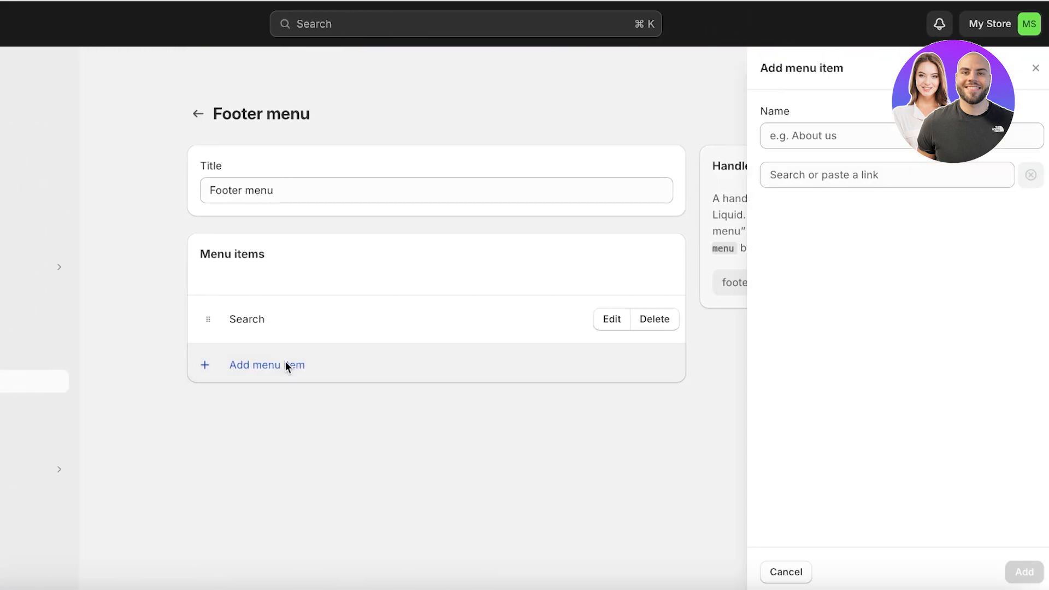
click(876, 176)
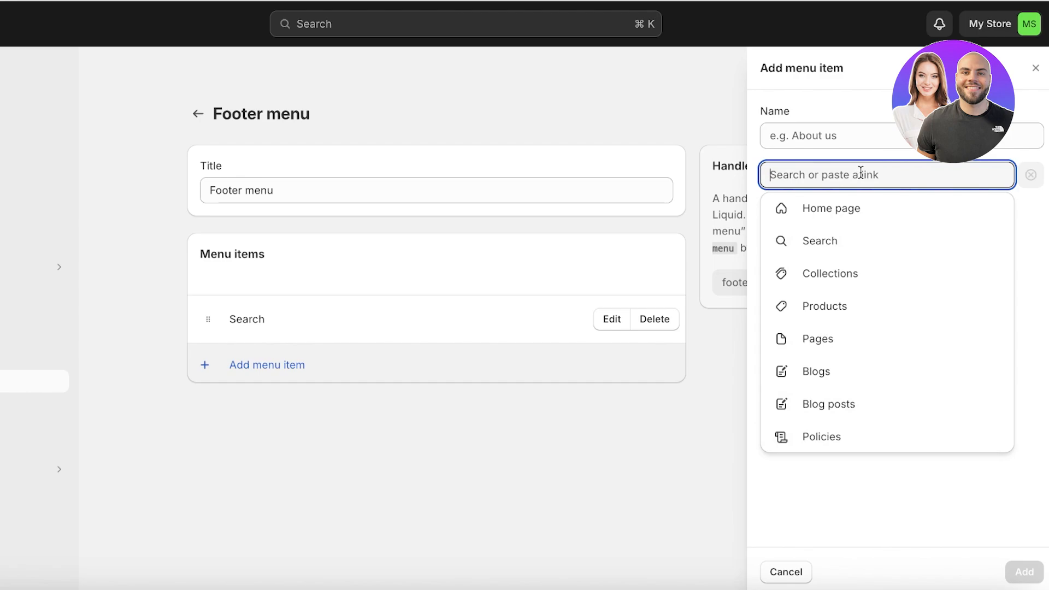
click(831, 438)
click(813, 232)
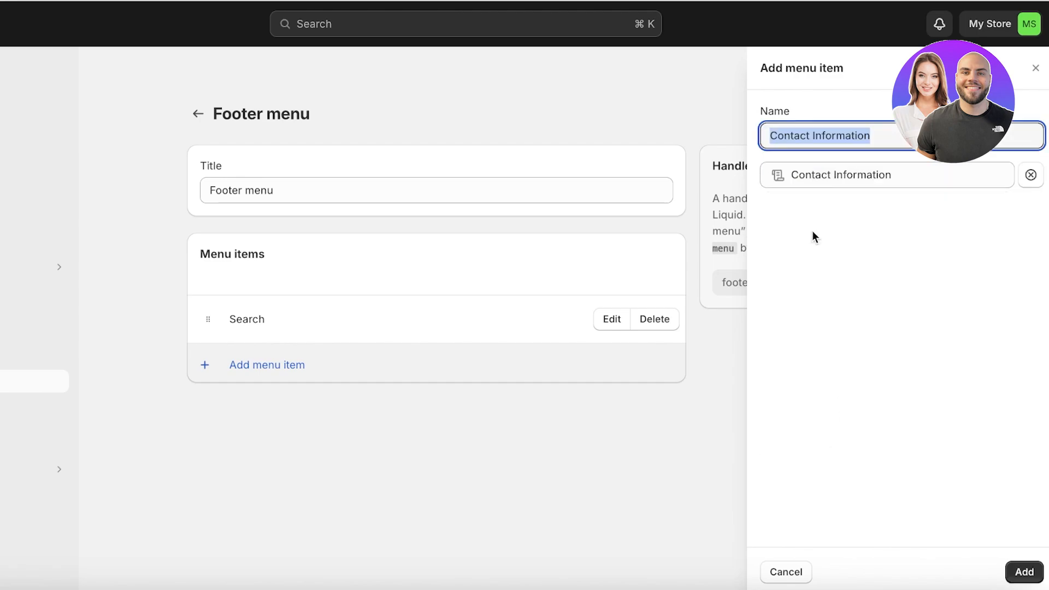
click(1017, 572)
click(213, 413)
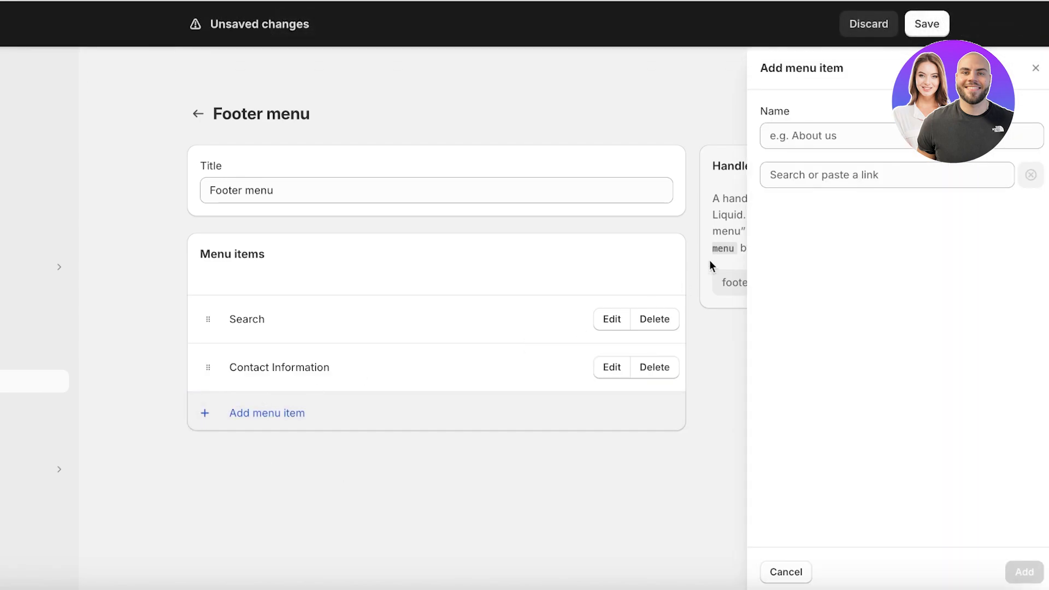
click(794, 175)
click(829, 435)
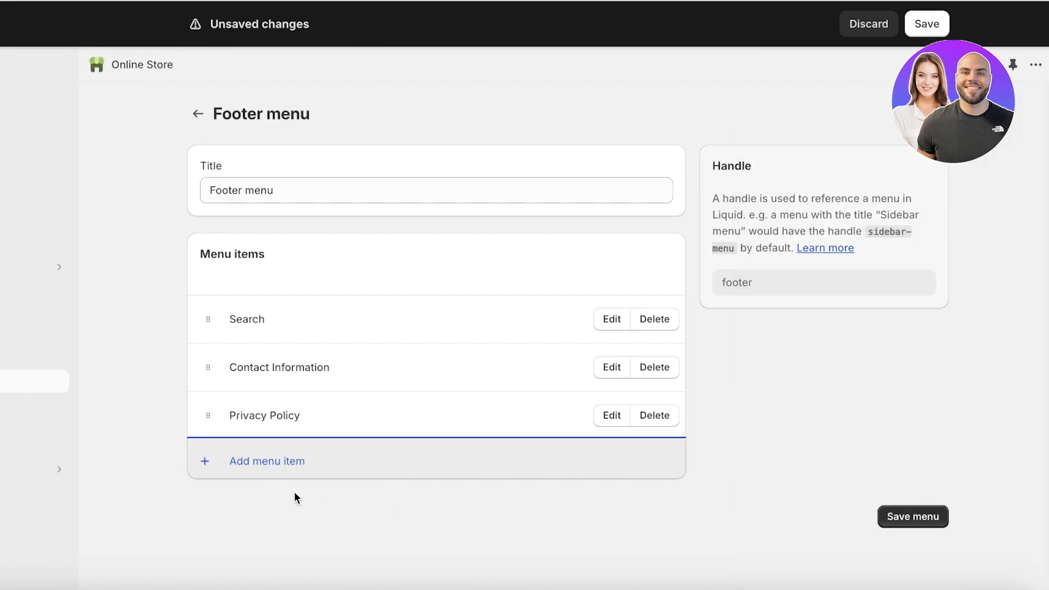
Step: Add Refund Policy and Terms of Service links, then save the Footer menu
click(281, 464)
click(803, 175)
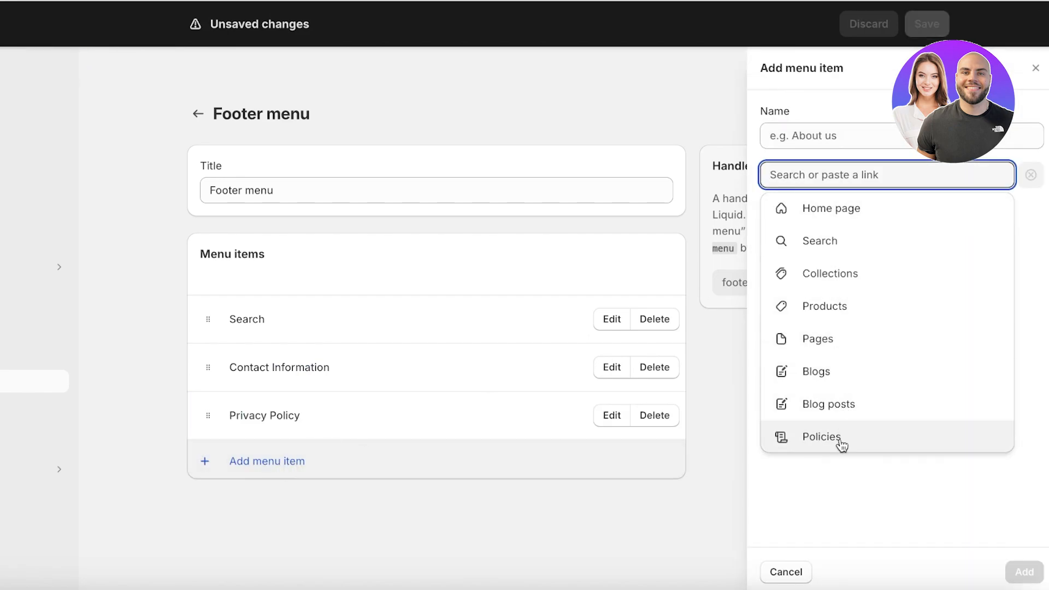
click(840, 443)
click(827, 304)
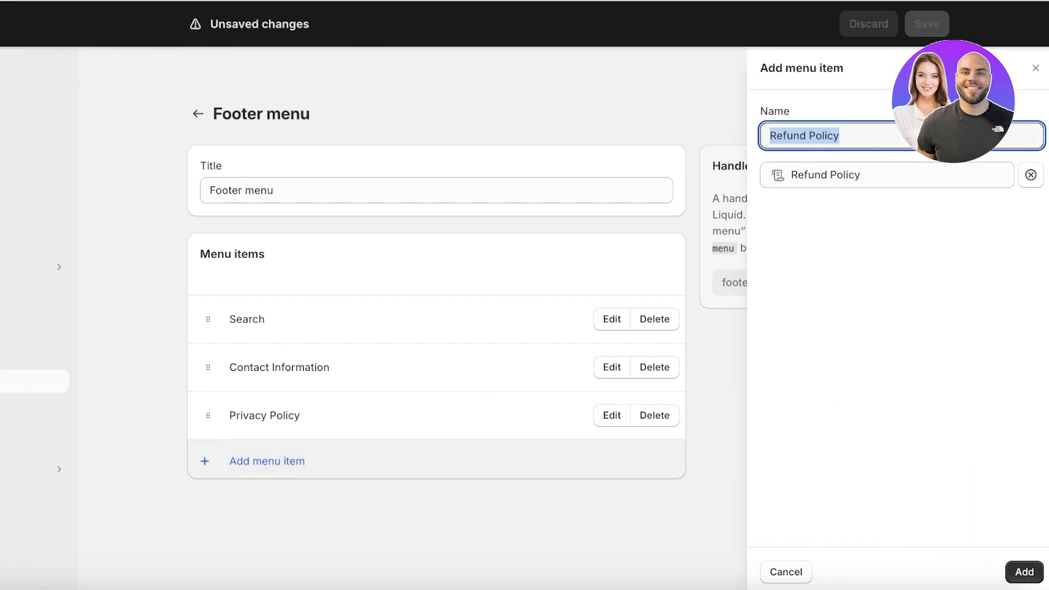
click(1024, 572)
click(313, 493)
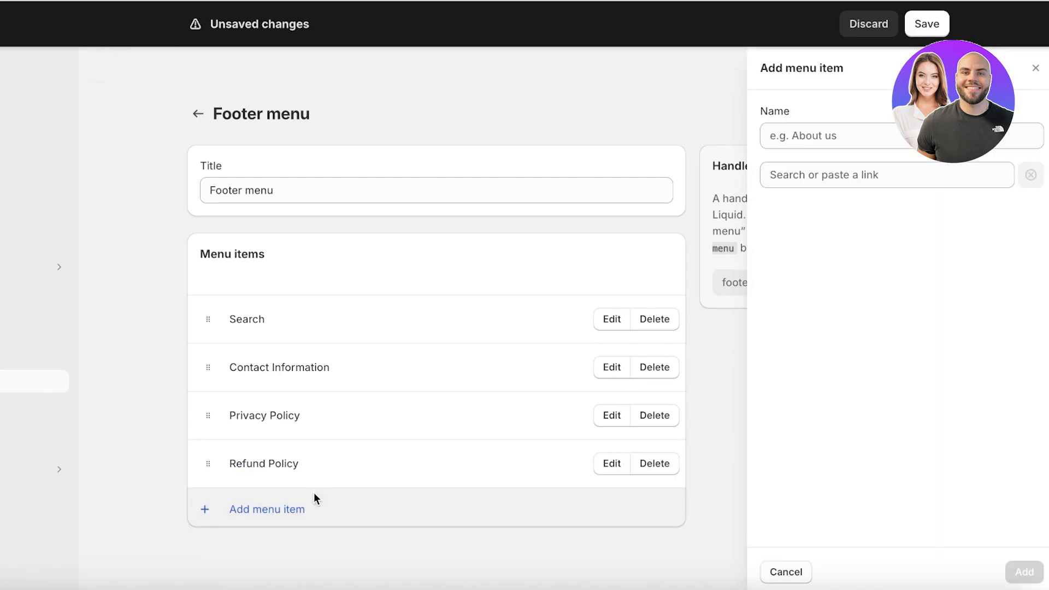
click(863, 175)
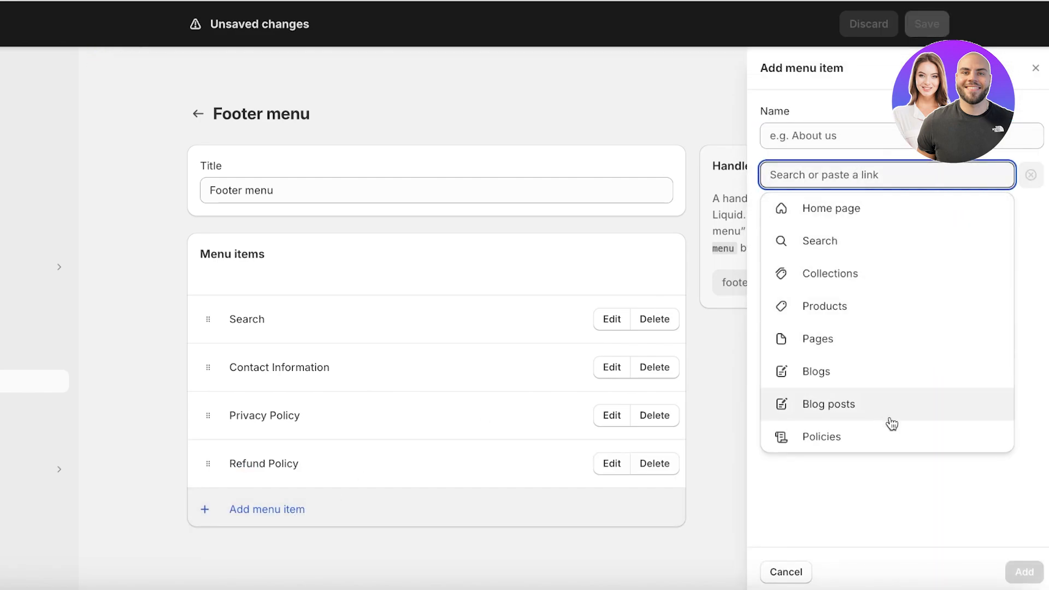
click(885, 437)
click(814, 337)
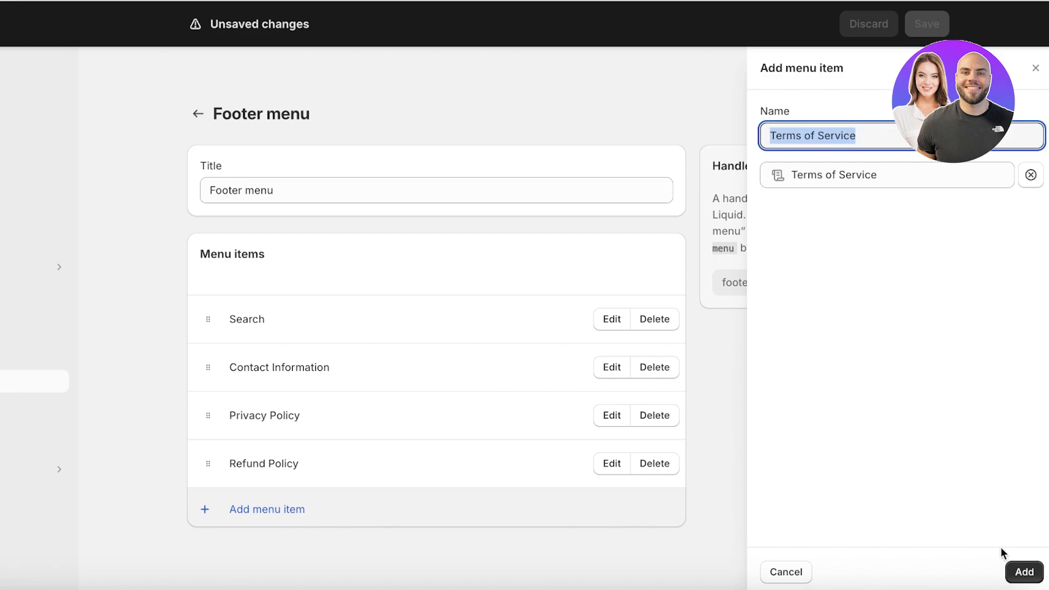
click(1023, 571)
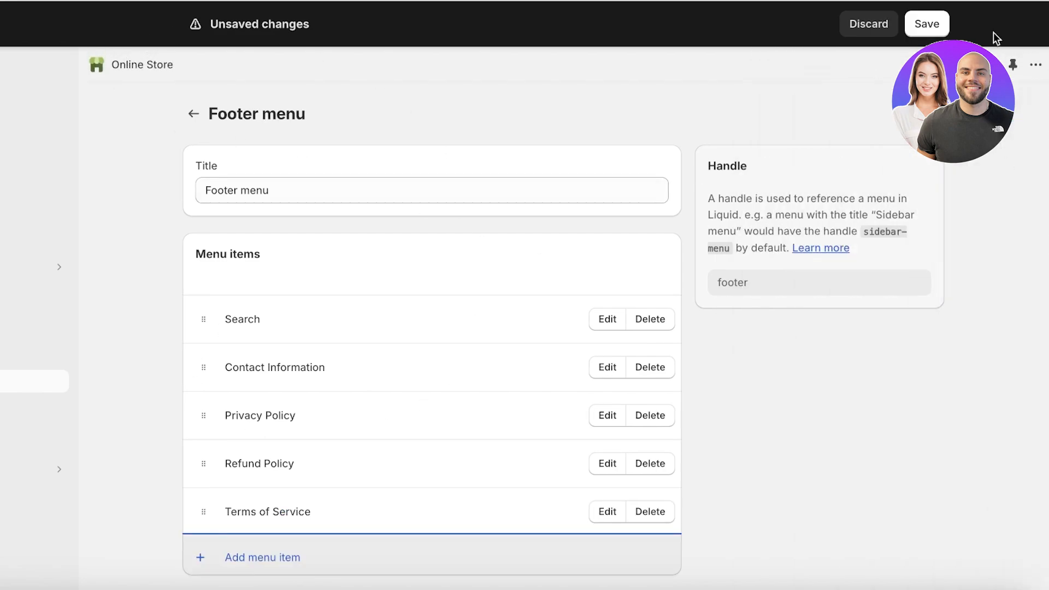
click(923, 34)
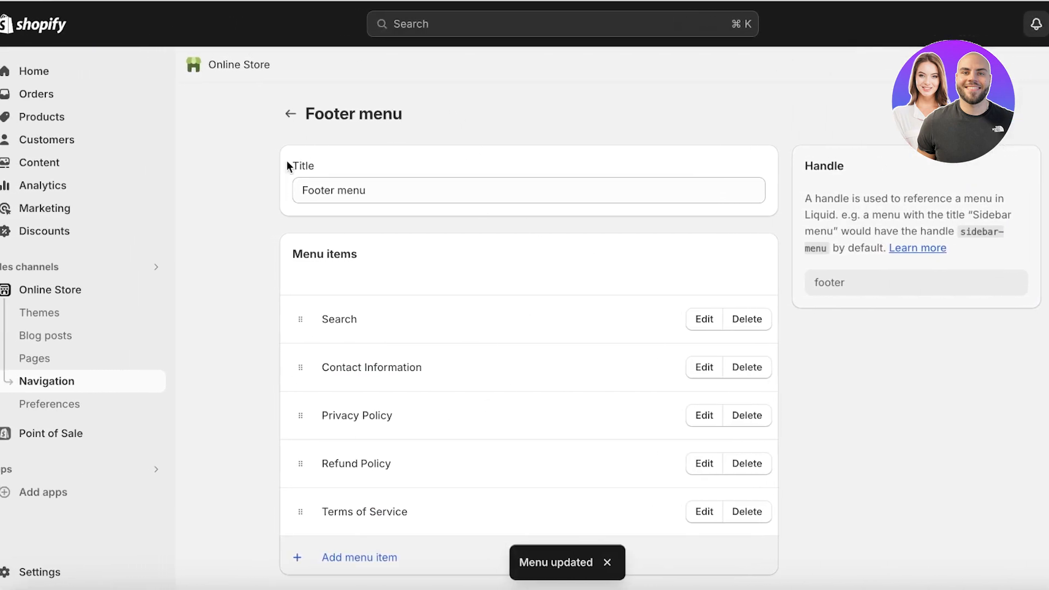
click(105, 296)
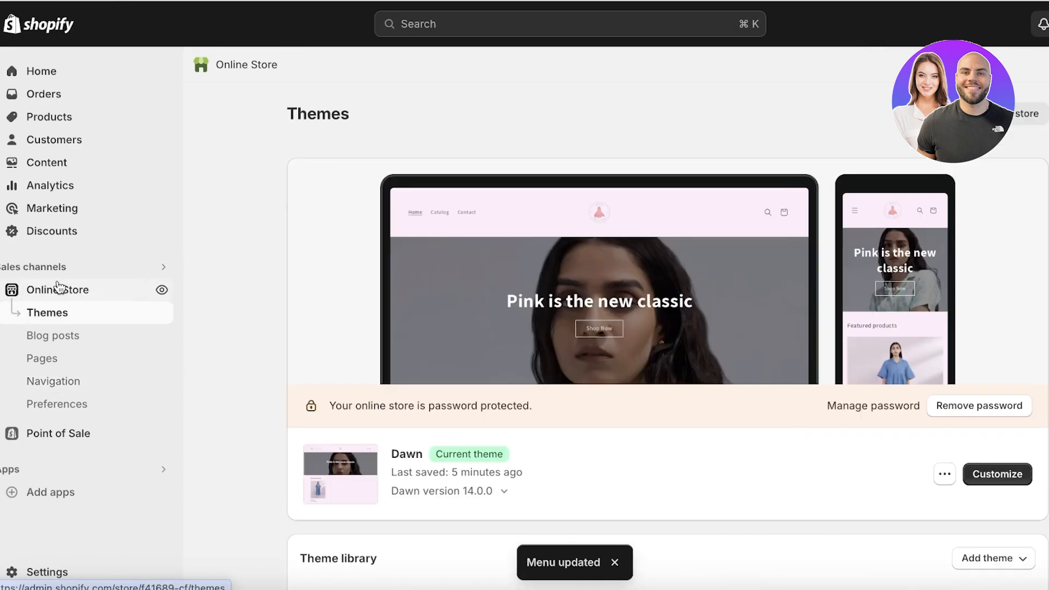
Step: Customize Dawn and enable Show policy links in the Footer section settings
click(991, 474)
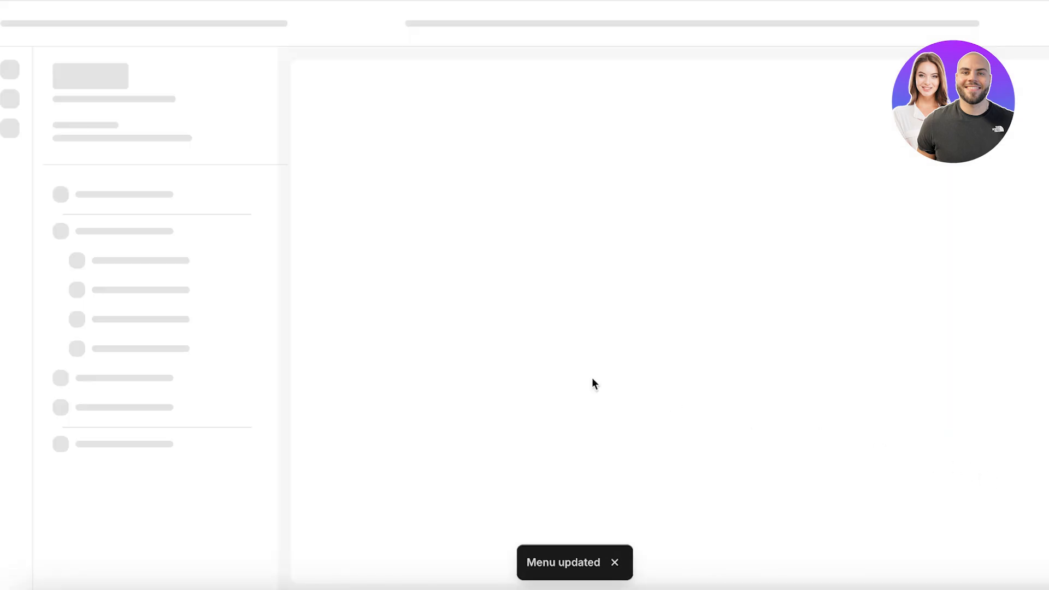
scroll(603, 172, down, 10)
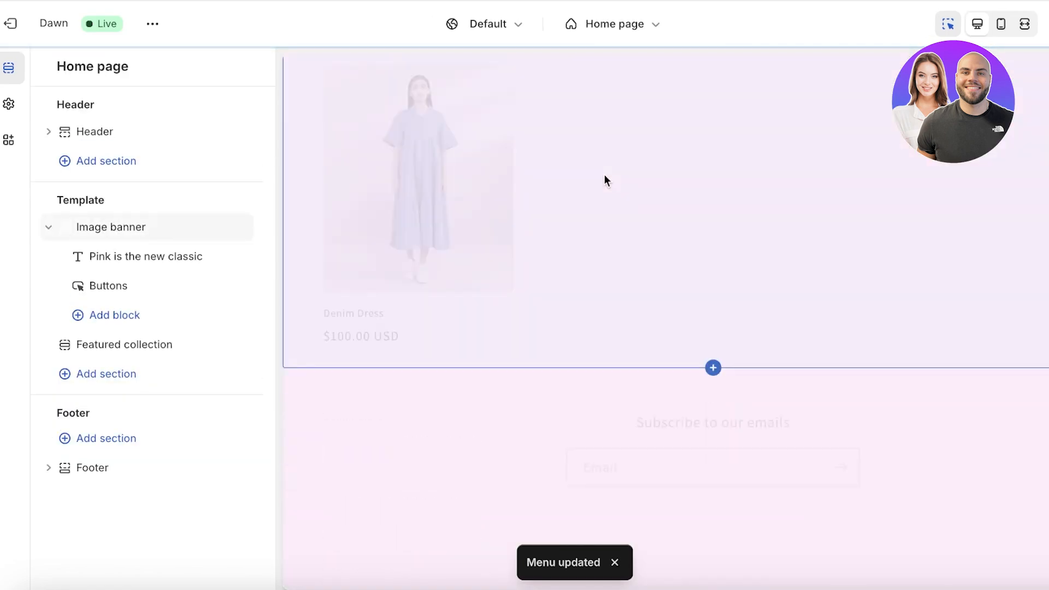
click(464, 463)
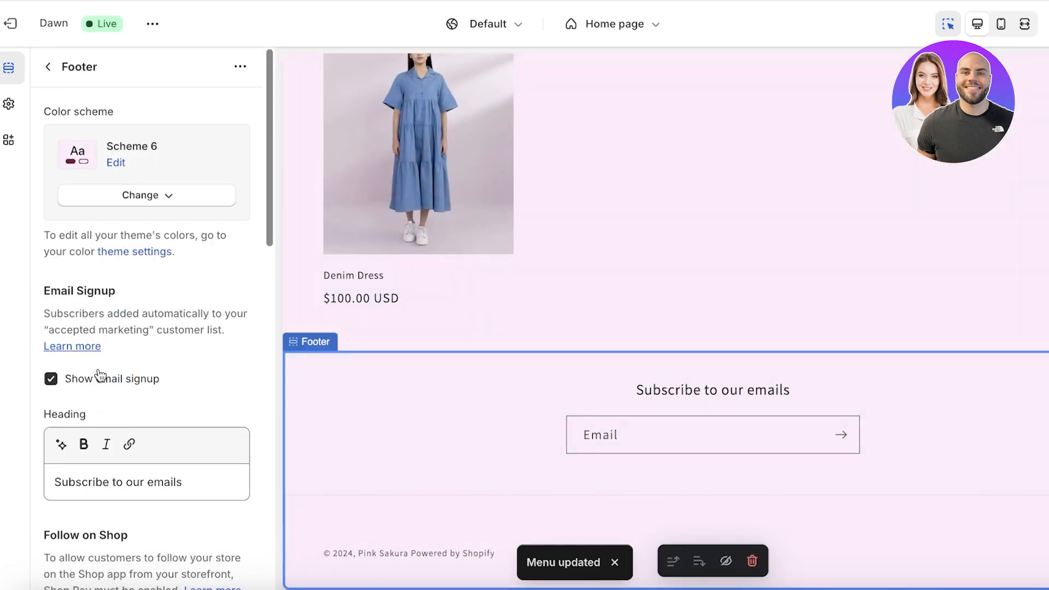
scroll(100, 375, down, 9)
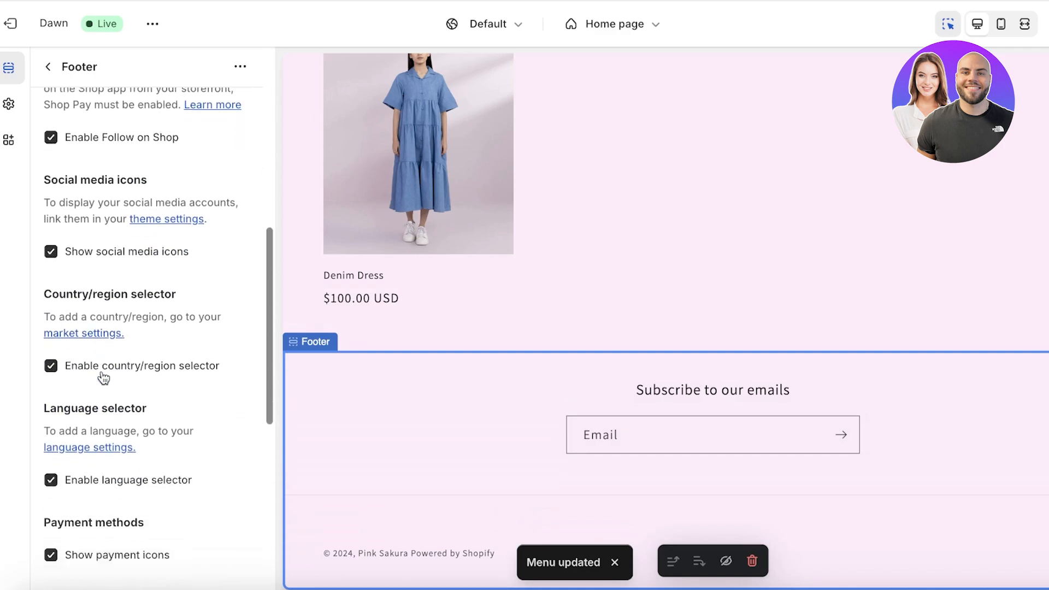
scroll(102, 375, down, 3)
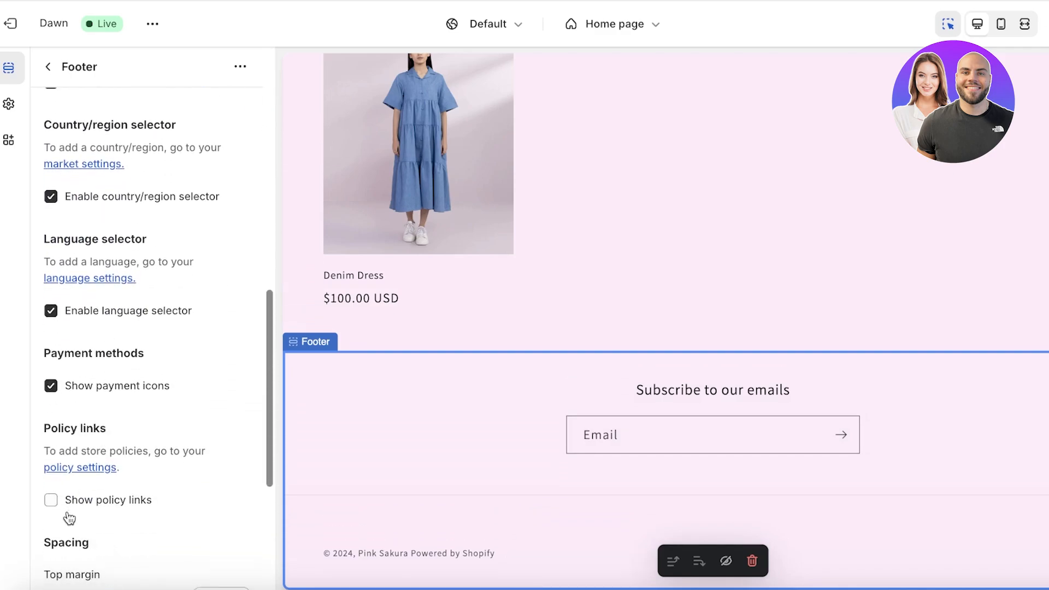
click(57, 502)
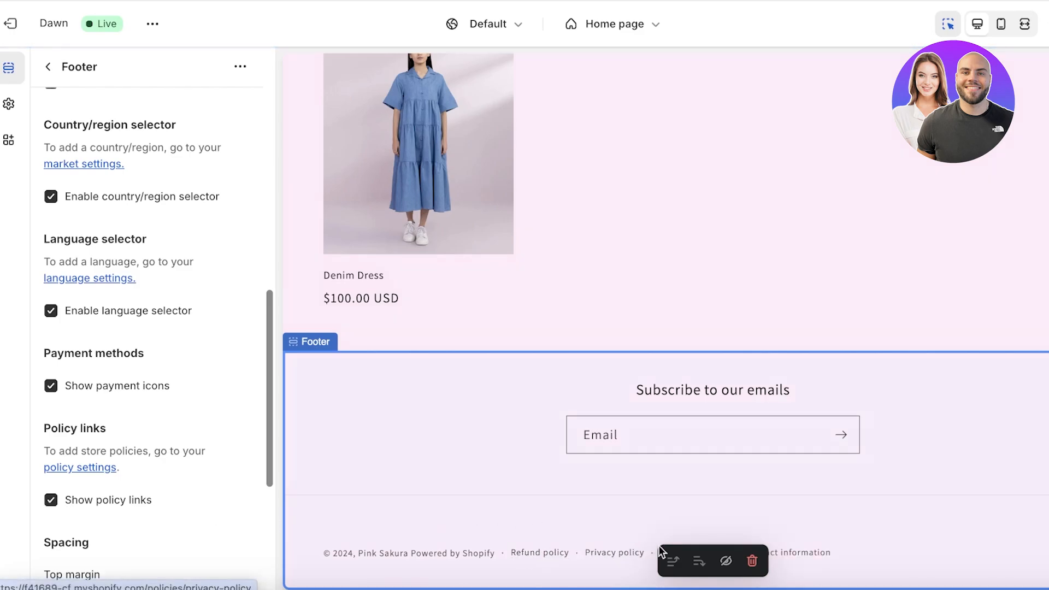
scroll(160, 398, down, 5)
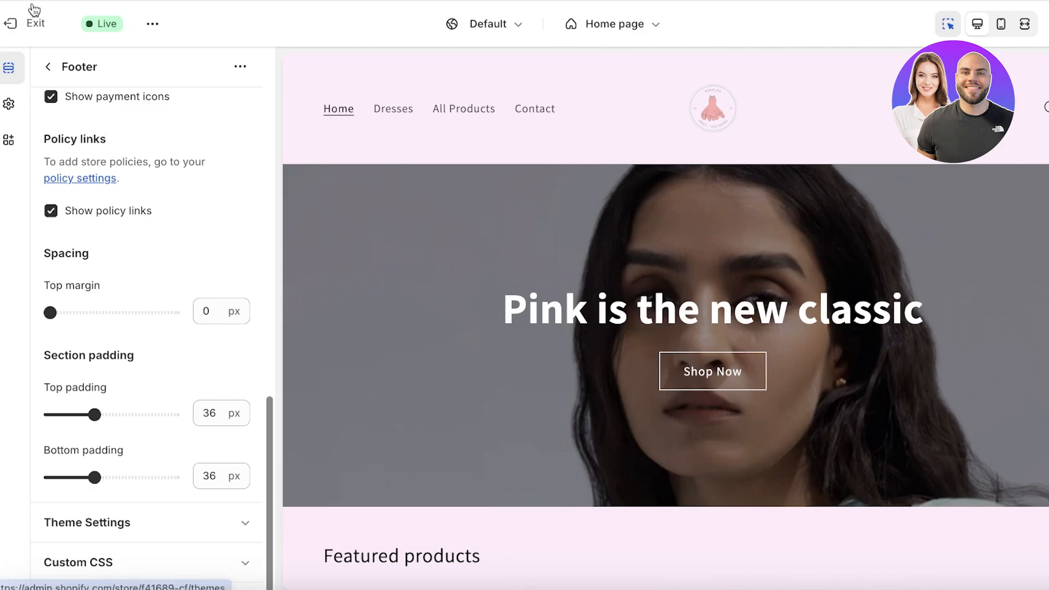
Step: Review the saved Dawn preview, then exit the theme editor to the Themes page
scroll(527, 106, down, 1)
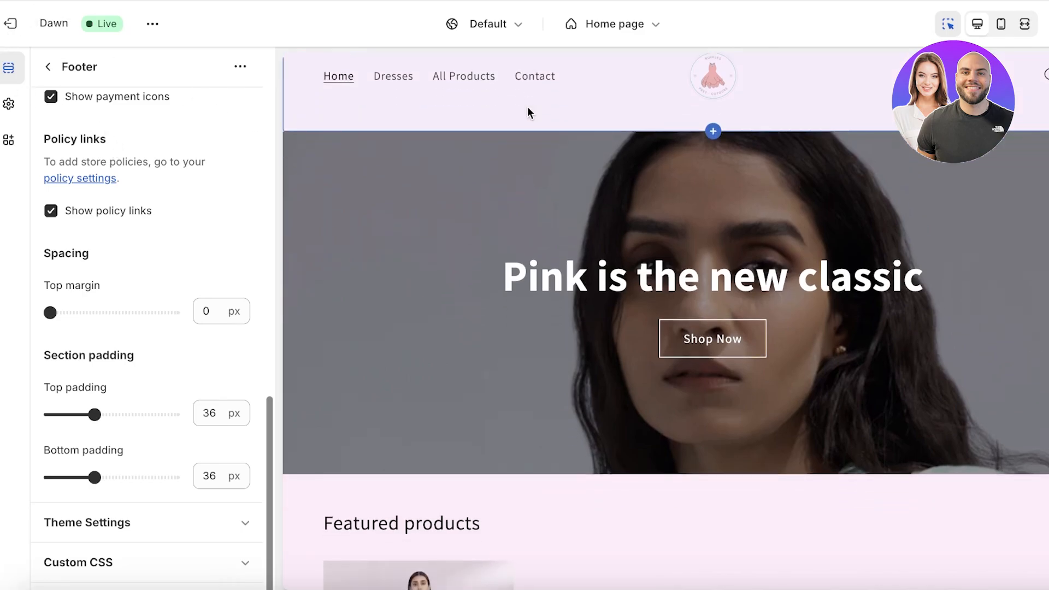
scroll(501, 166, down, 5)
scroll(500, 166, down, 3)
scroll(530, 153, up, 9)
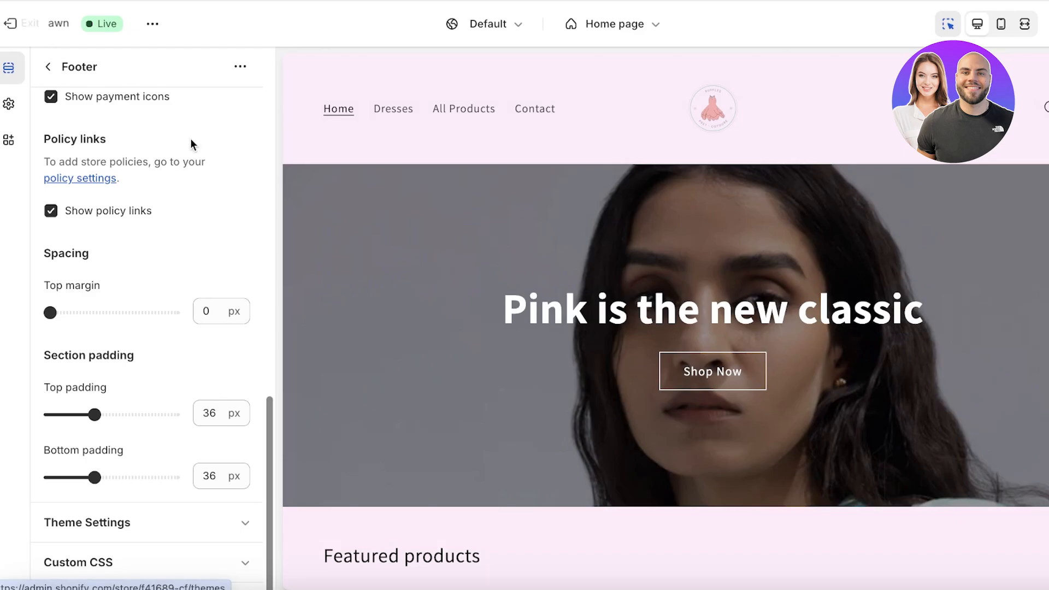
scroll(407, 168, down, 5)
scroll(424, 166, up, 5)
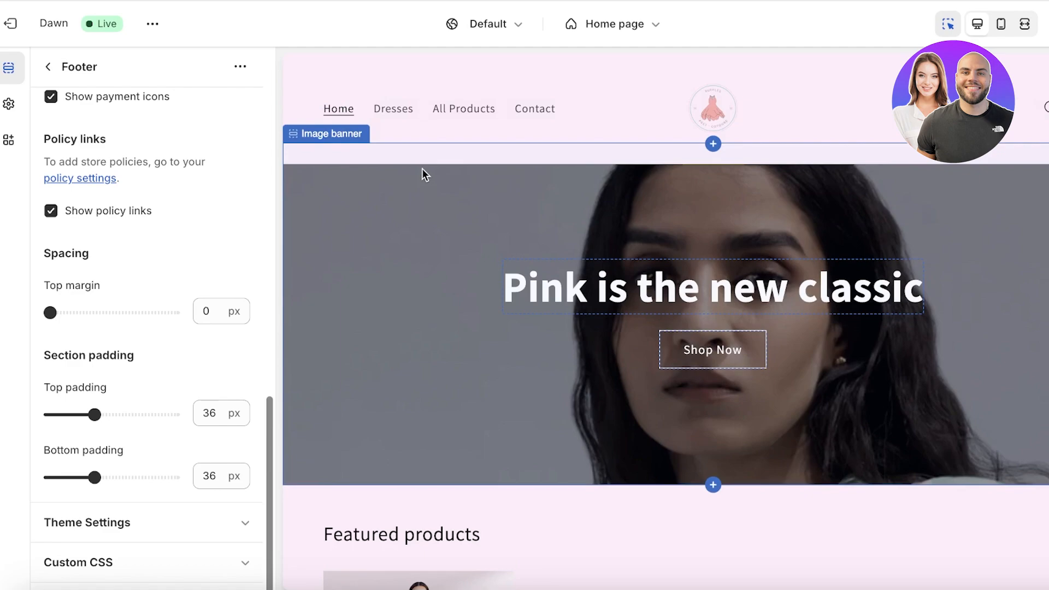
scroll(433, 281, up, 1)
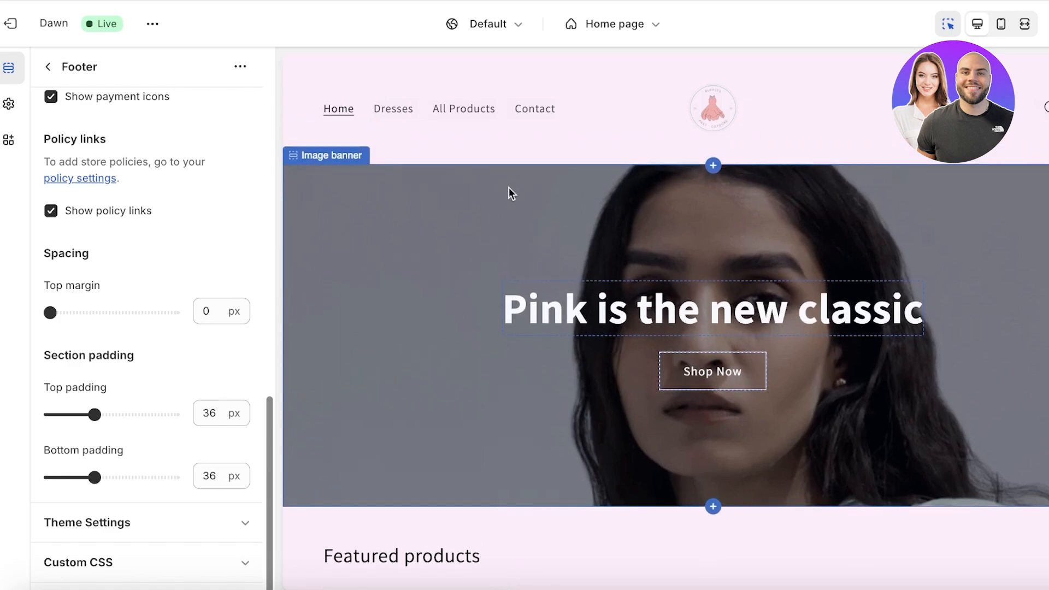
scroll(595, 168, down, 2)
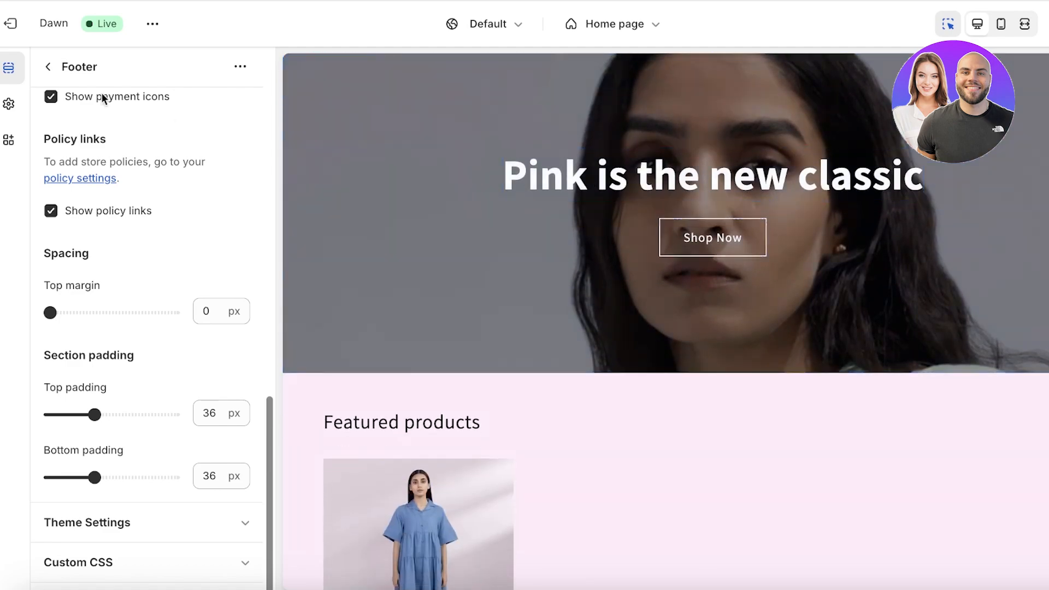
click(7, 26)
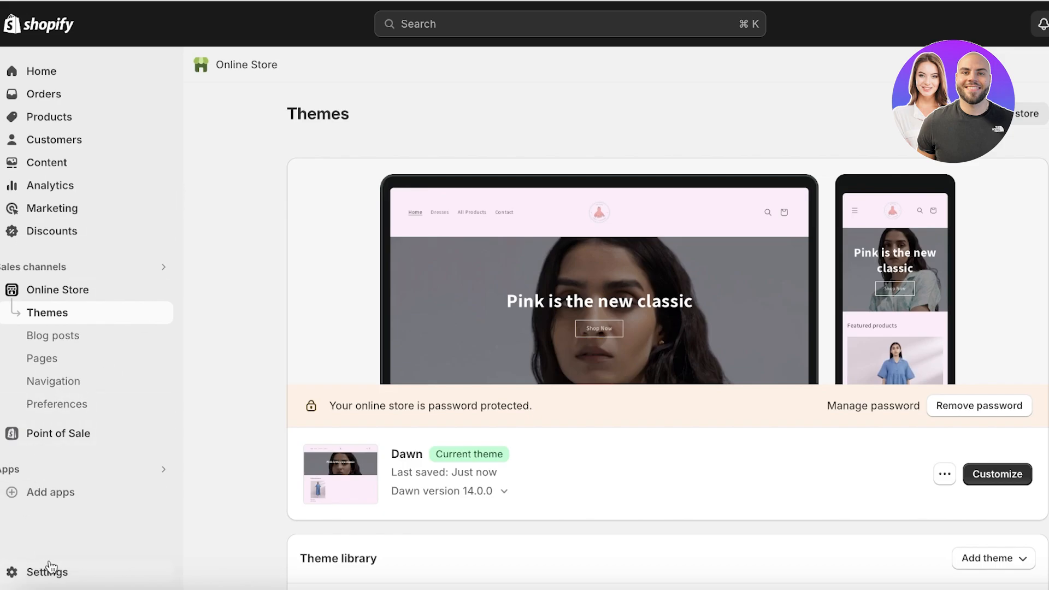
Step: Open the Domains page from the store Settings list
click(50, 568)
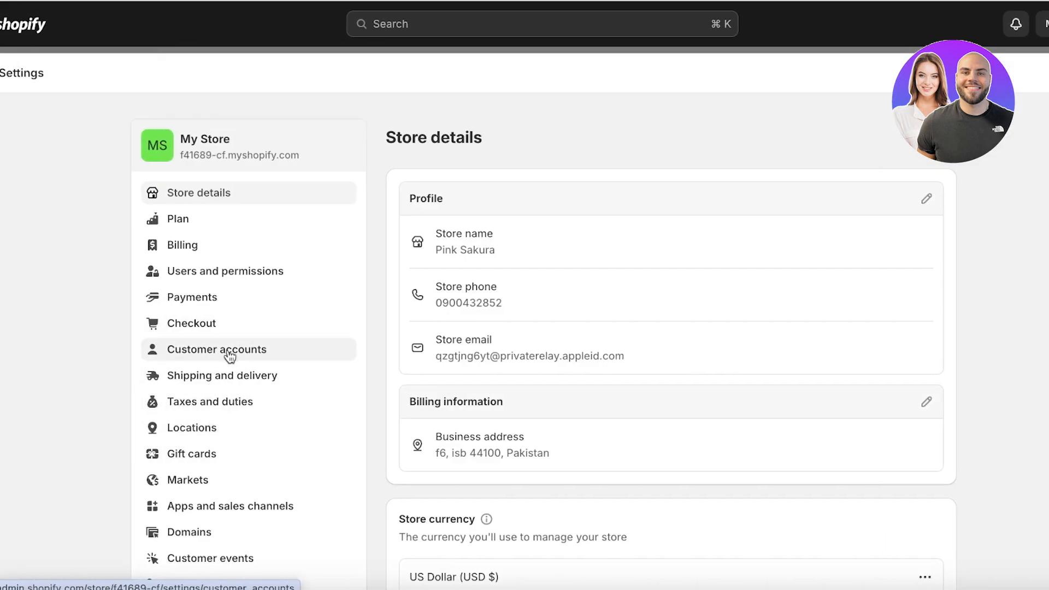
scroll(227, 350, down, 3)
click(202, 464)
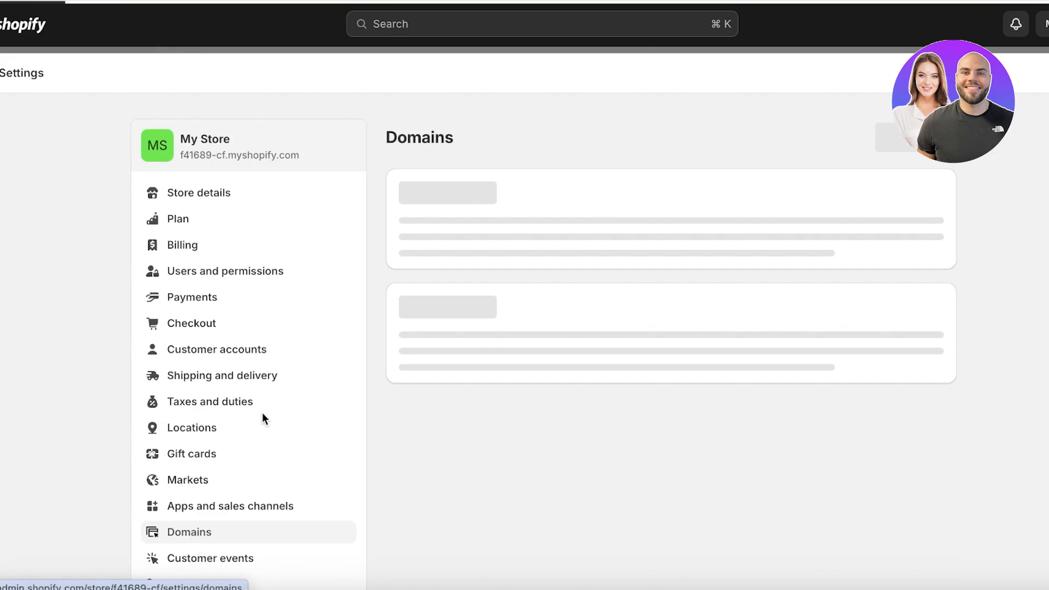
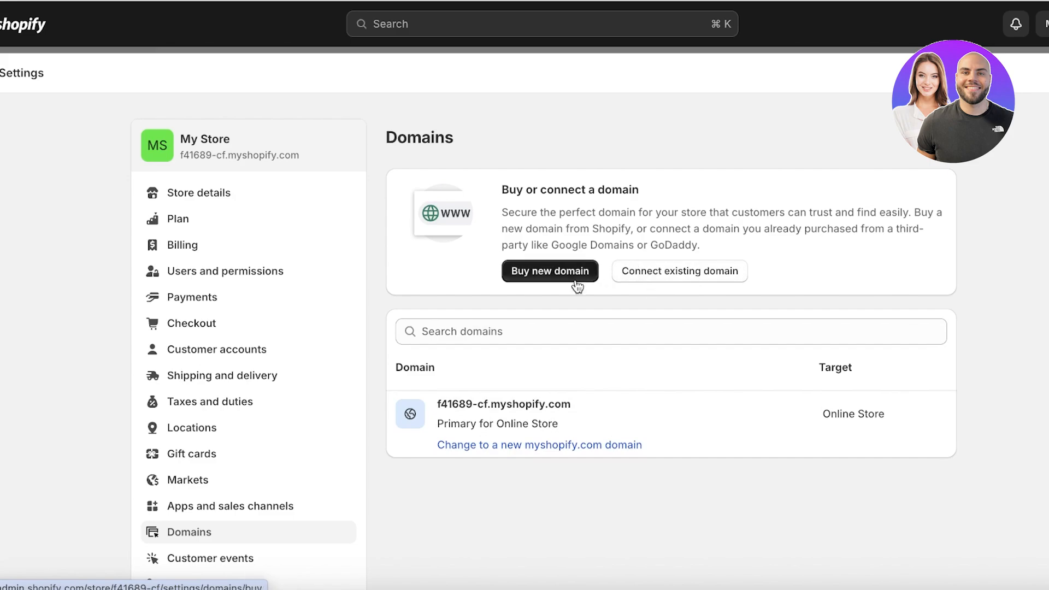
Step: Search for a 'pinksakura' domain to buy and review the available extensions
click(550, 279)
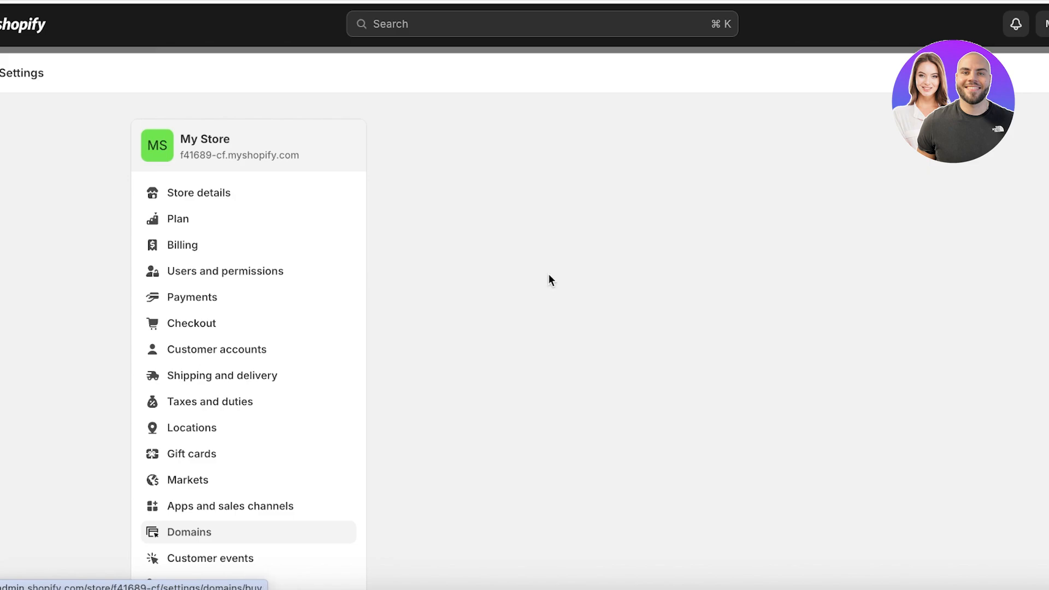
click(558, 236)
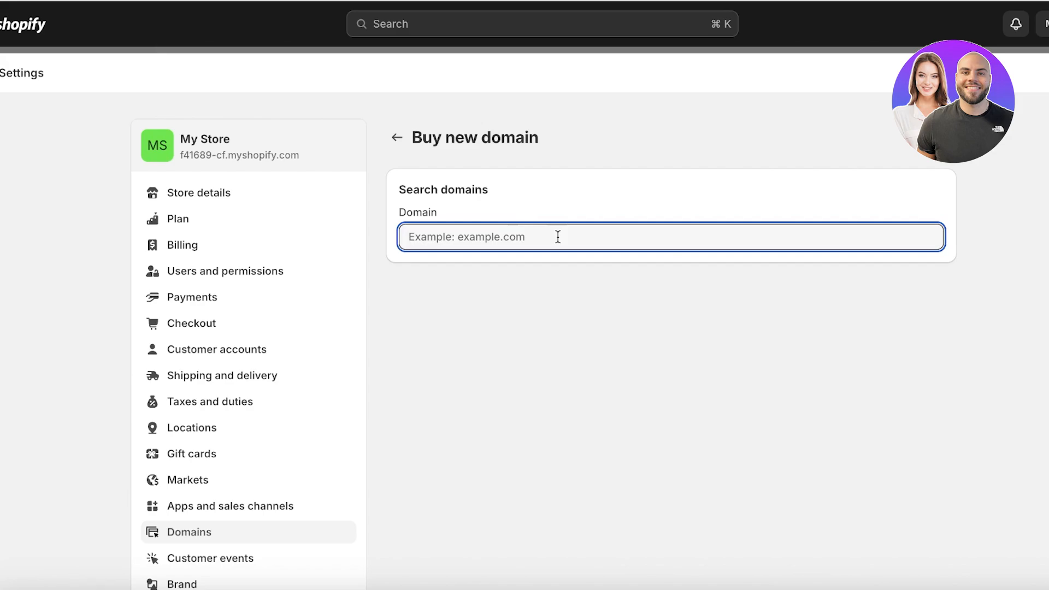
text(pinksakura)
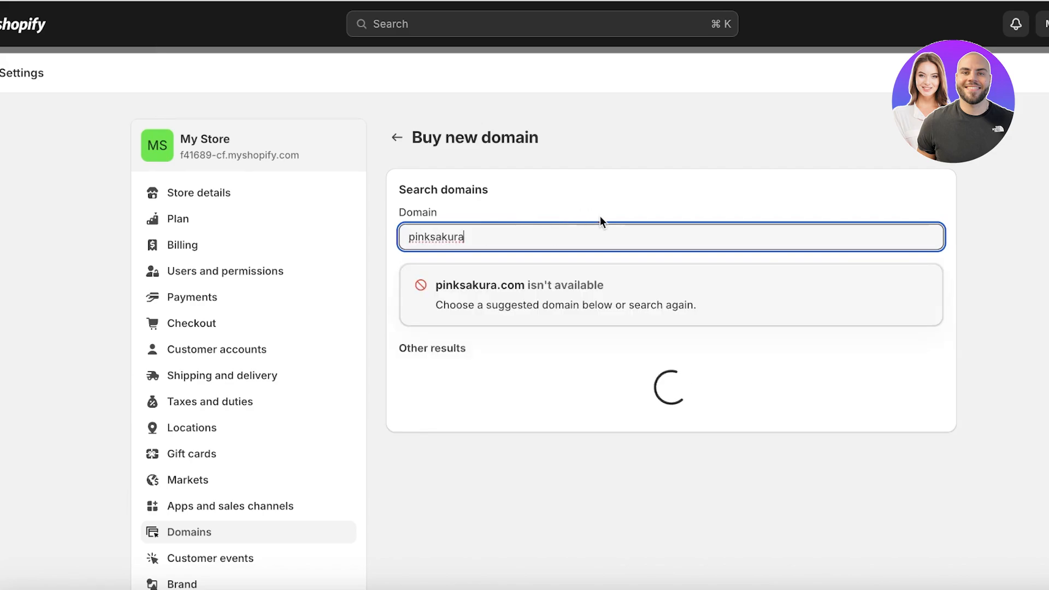
scroll(600, 220, down, 5)
scroll(600, 215, up, 1)
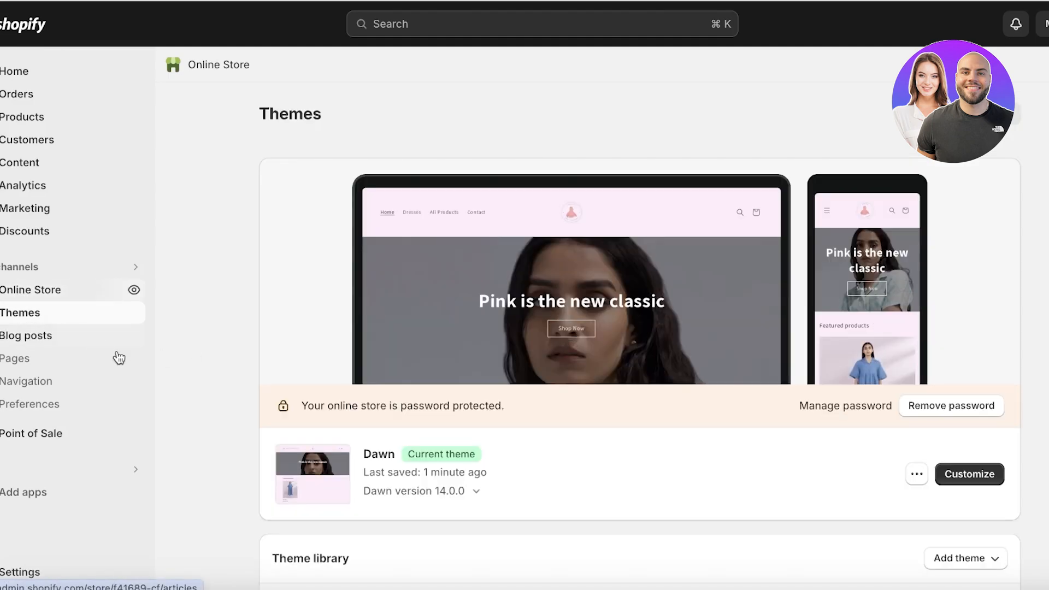
Step: Remove the online store's password, then open the live storefront
click(953, 411)
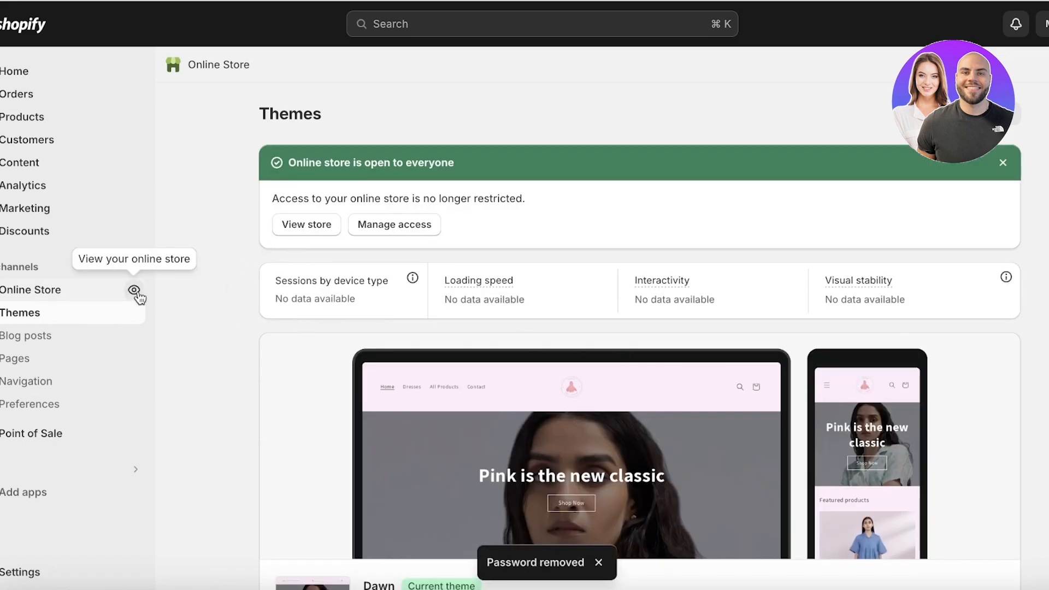
click(137, 291)
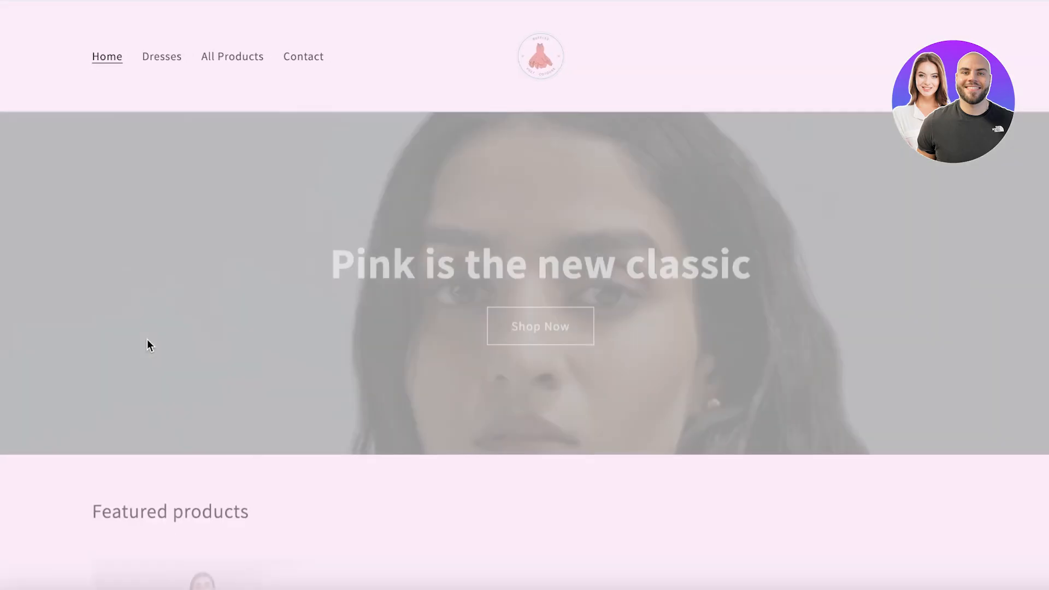
Step: Scroll the live homepage past the 'Pink is the new classic' banner to the featured dress
scroll(841, 206, down, 10)
scroll(350, 331, up, 10)
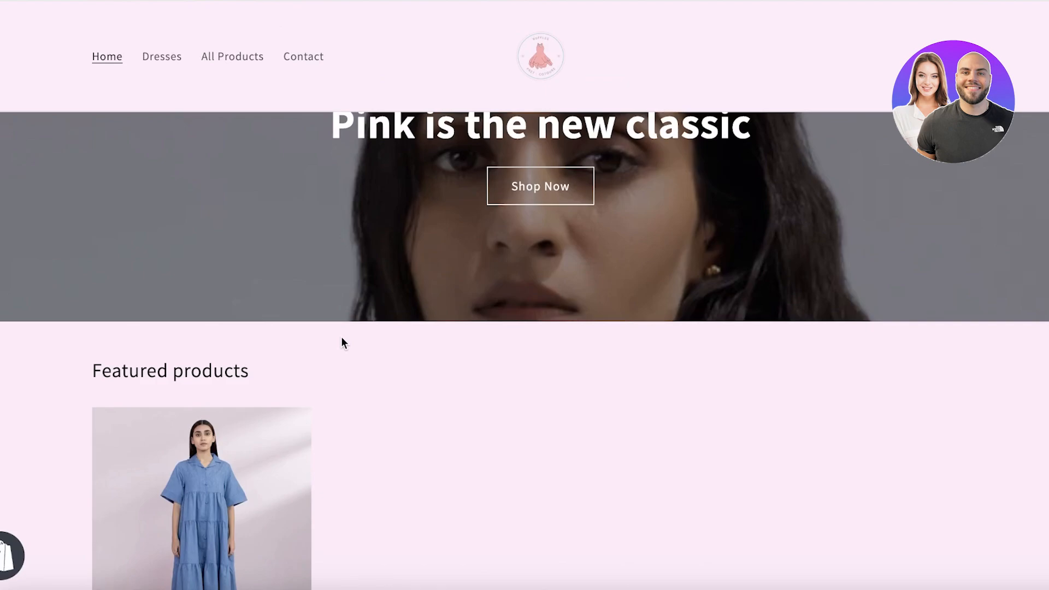